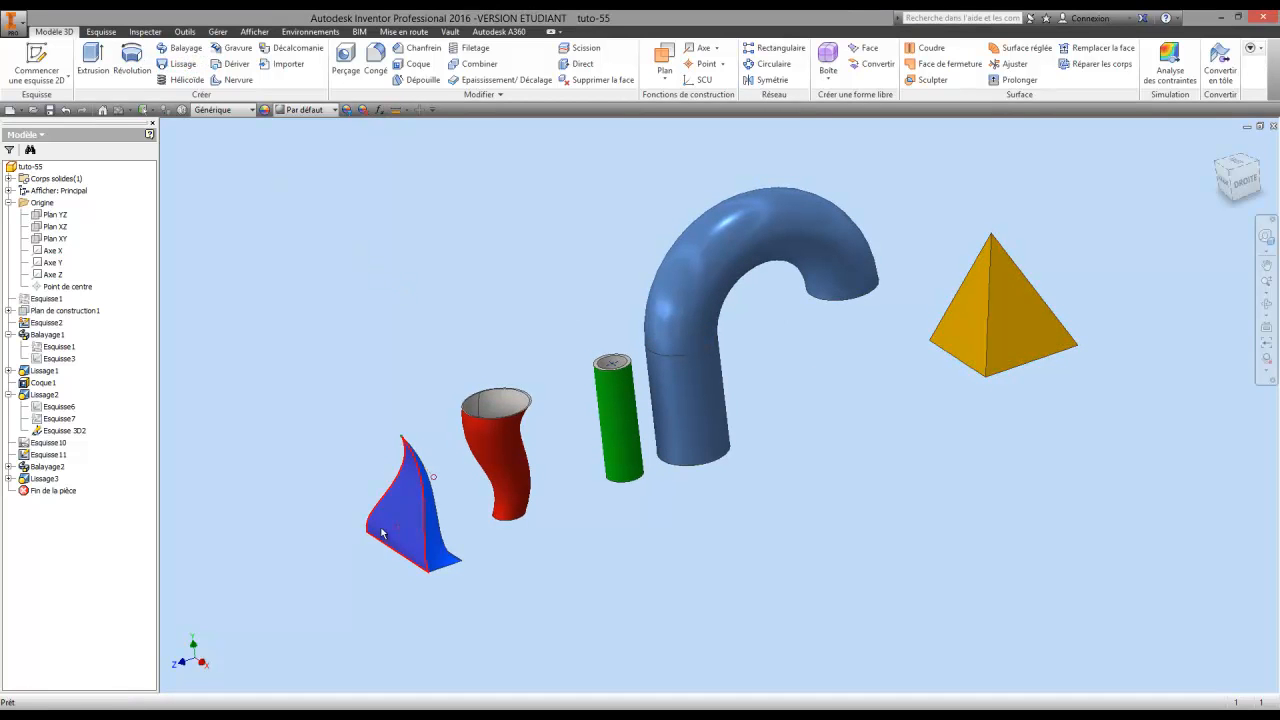
Create a new part and start a 2D sketch on the XZ plane.
middle_click_drag(535, 519, 531, 509)
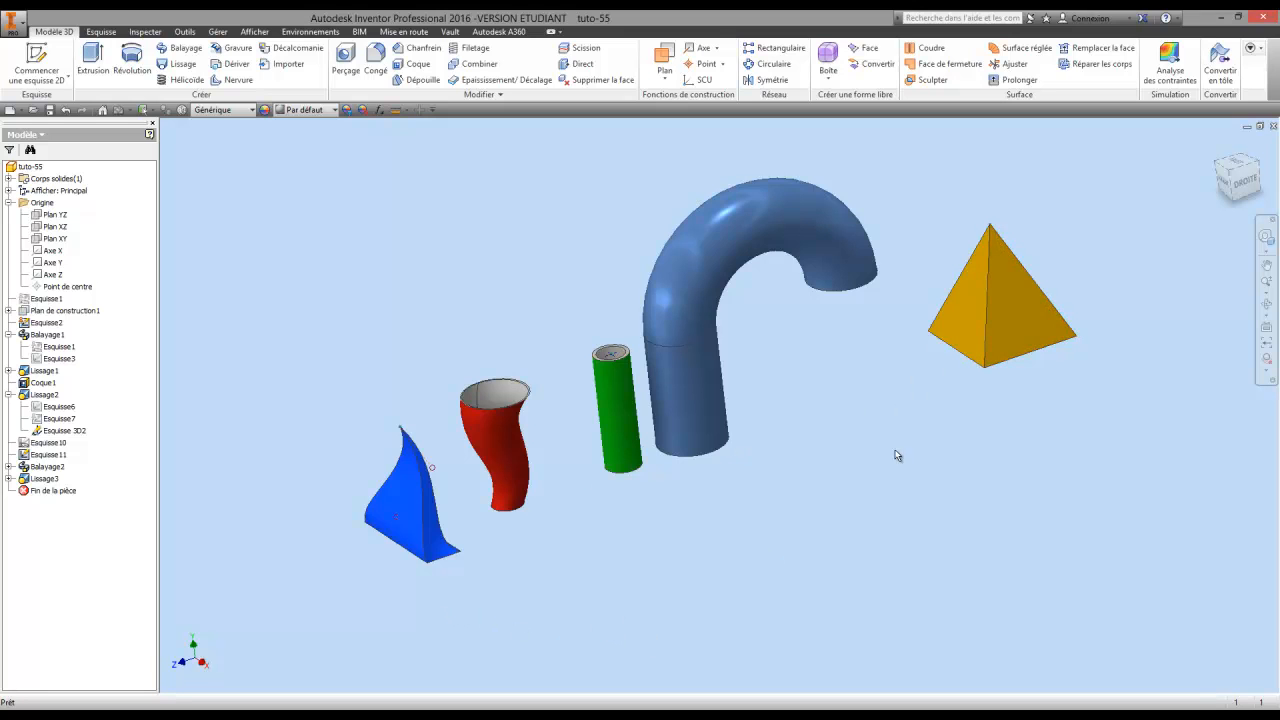
left_click(22, 110)
left_click(30, 184)
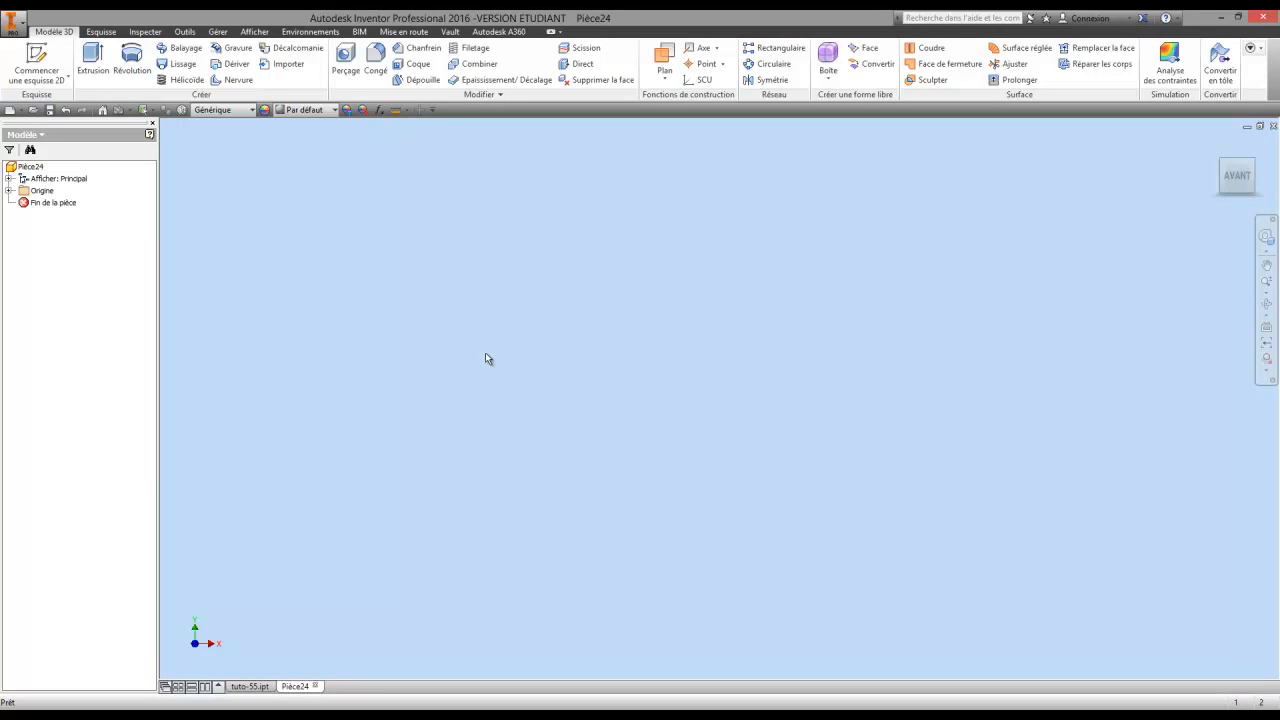
left_click(48, 60)
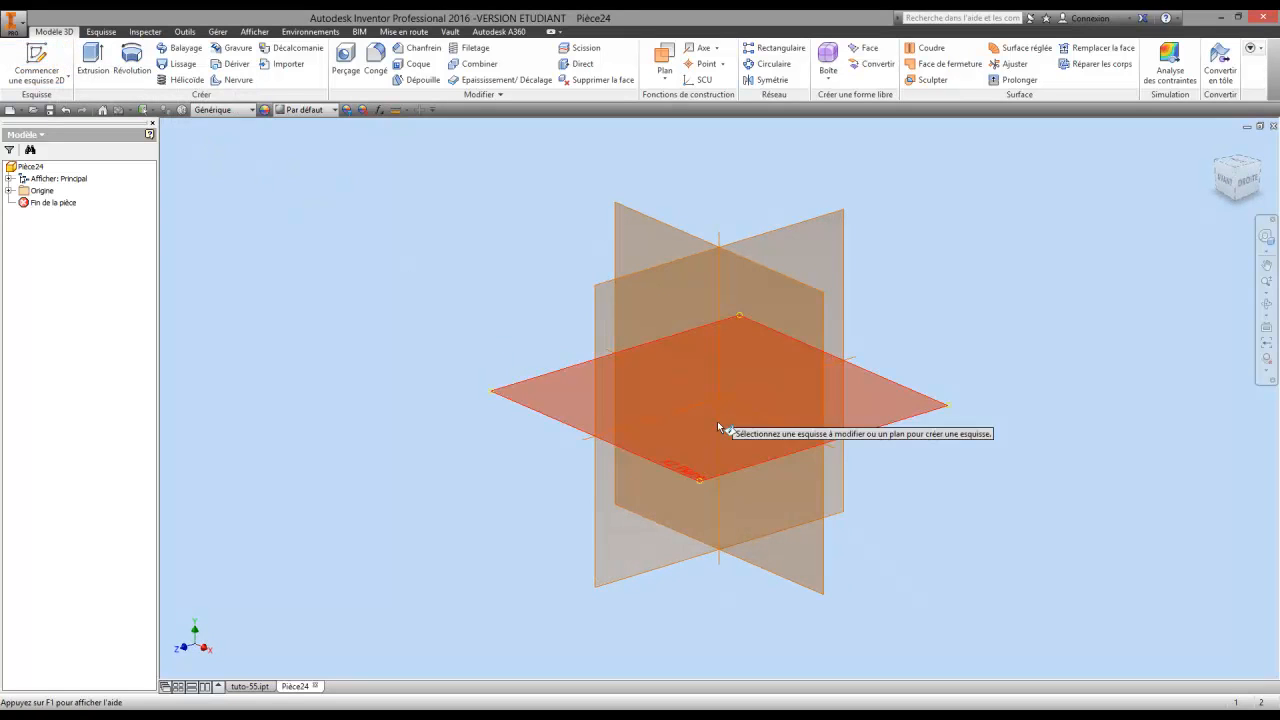
left_click(708, 473)
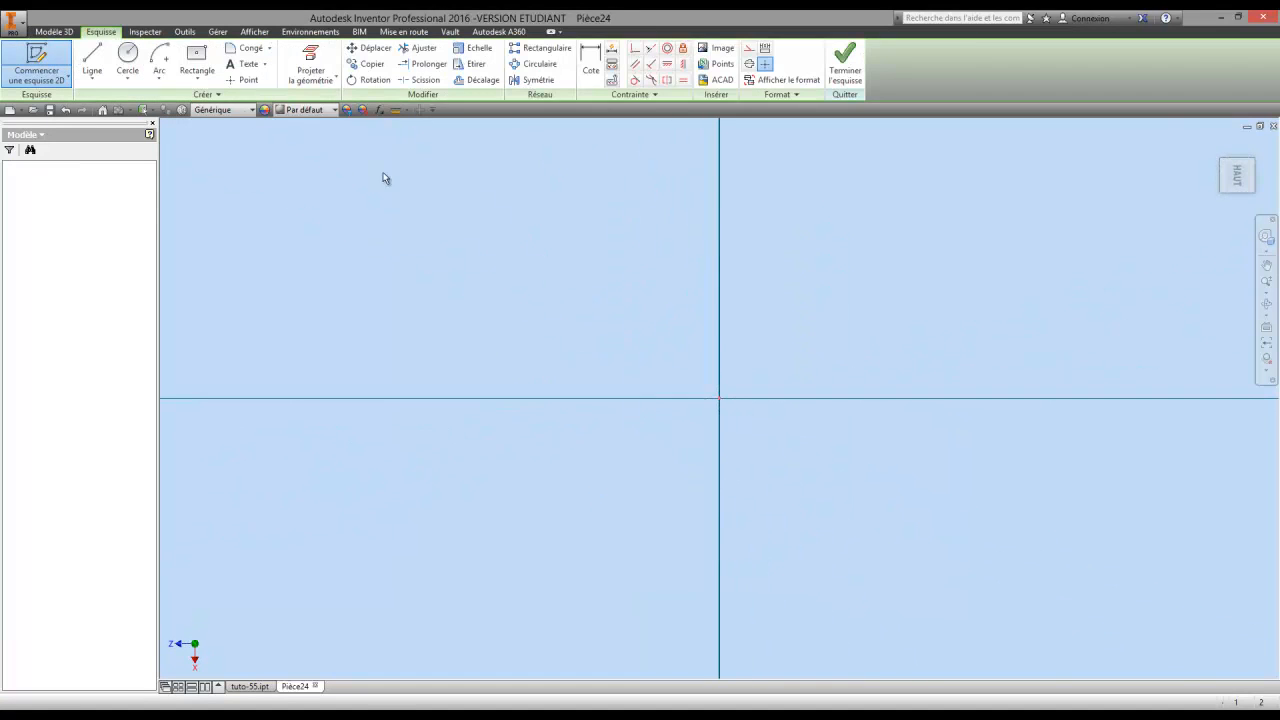
Draw a 20 × 20 mm rectangle centred on the origin and finish the sketch.
left_click(205, 63)
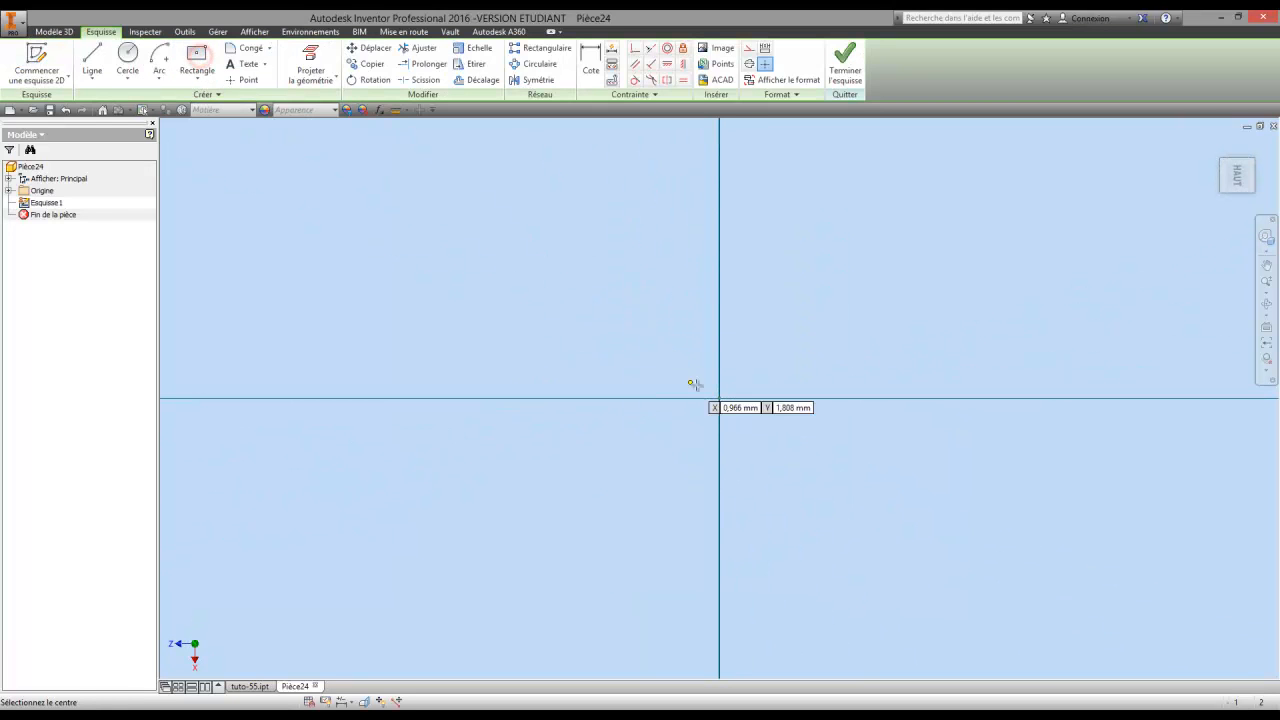
left_click(719, 398)
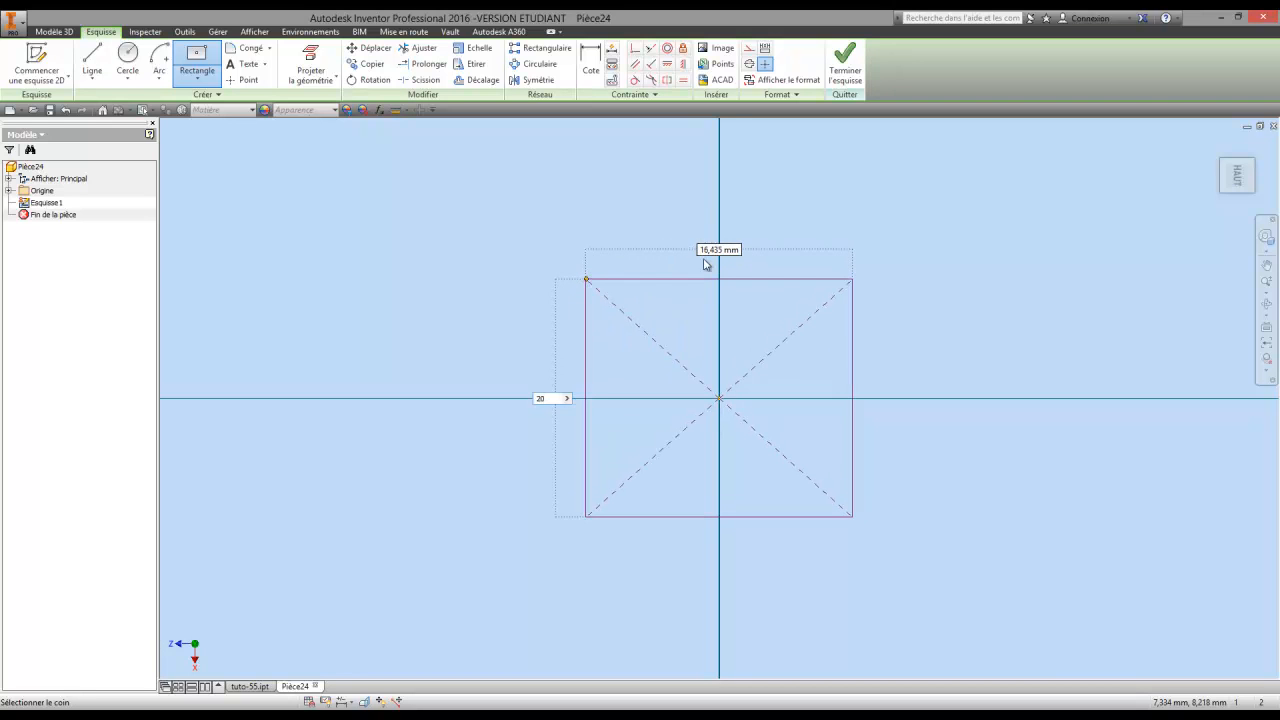
key("Tab")
type("20")
key("Return")
left_click(846, 62)
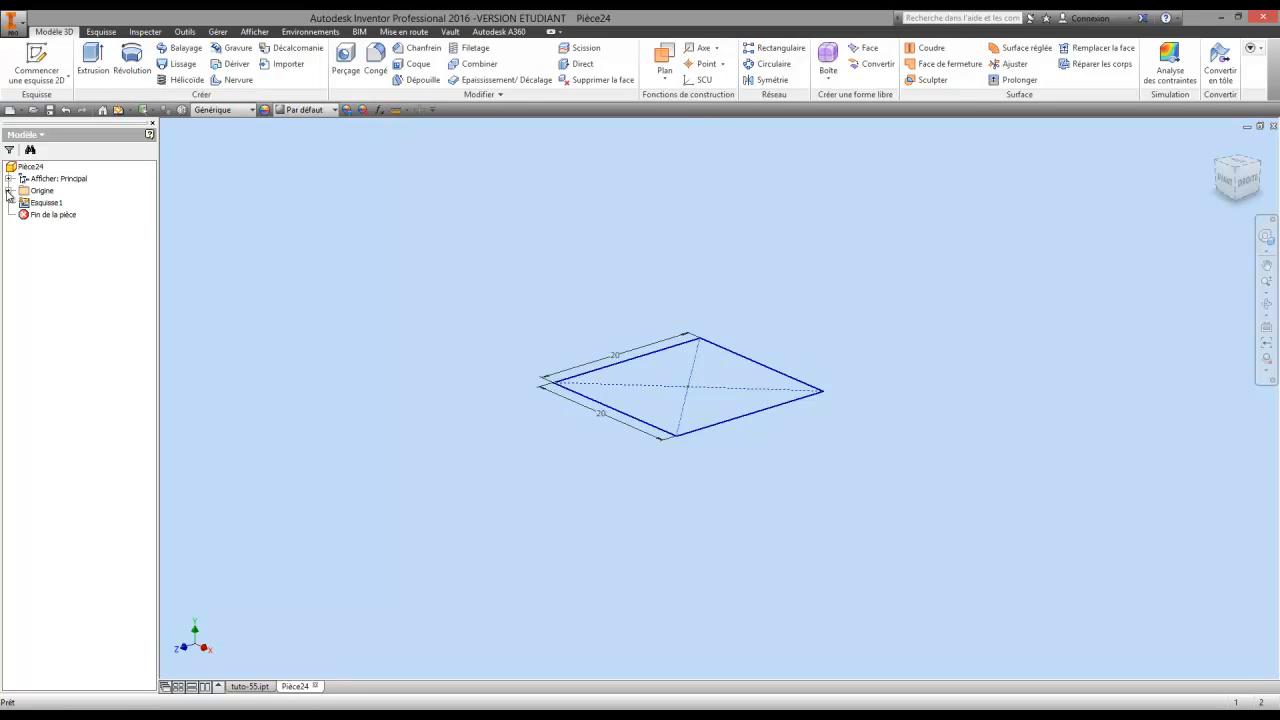
Make the XZ origin plane visible.
left_click(9, 191)
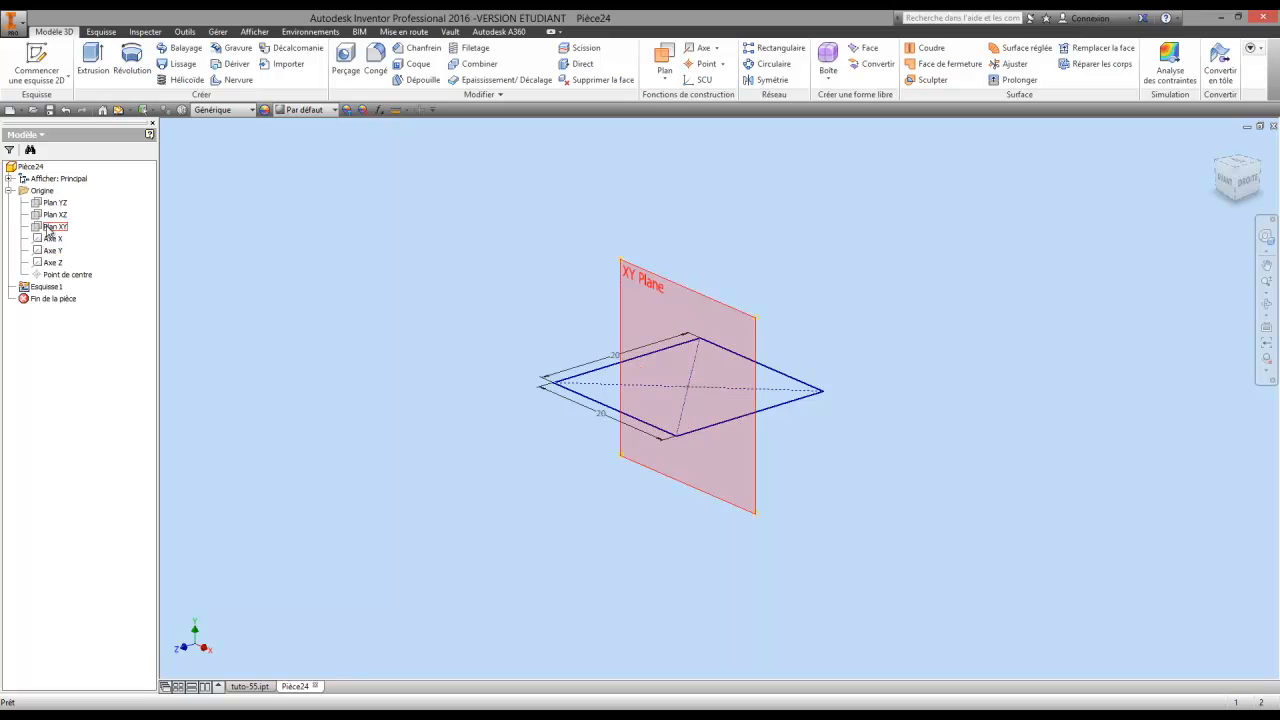
right_click(52, 216)
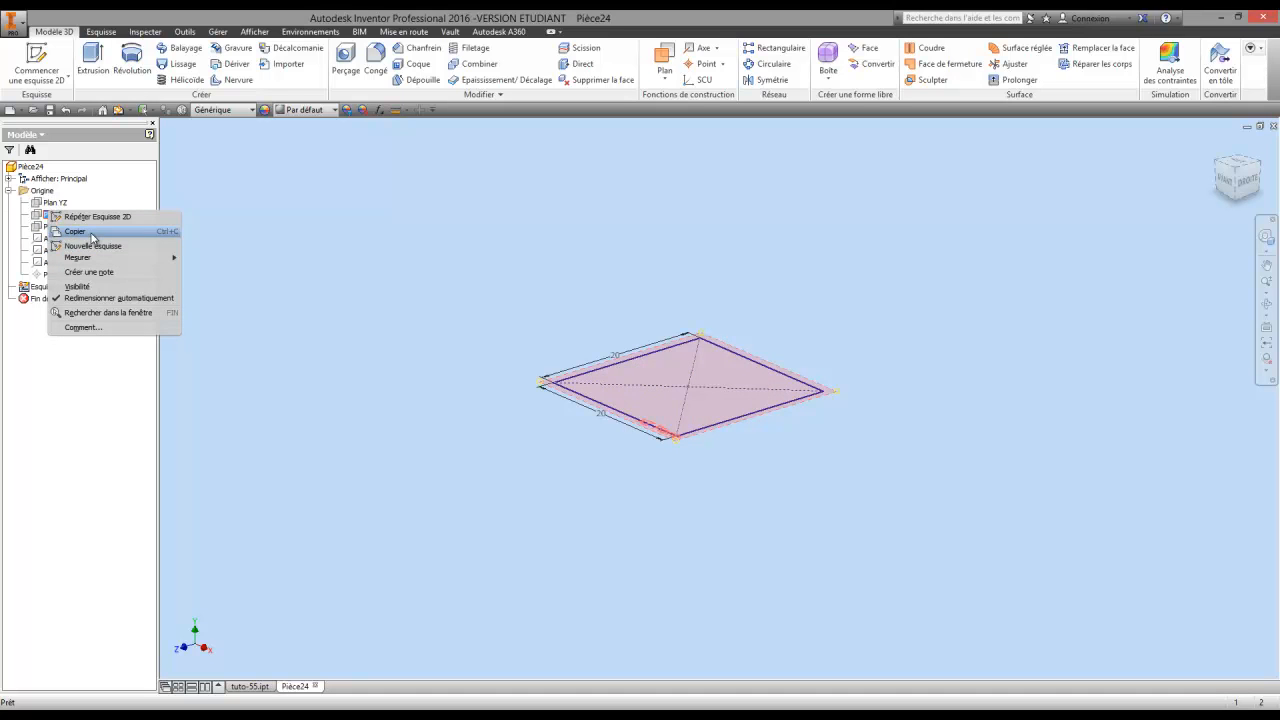
left_click(94, 287)
scroll(391, 291, "up", 2)
mouse_move(631, 214)
middle_mouse_down()
mouse_move(714, 284)
mouse_move(880, 78)
middle_mouse_up()
scroll(716, 278, "down", 5)
mouse_move(722, 297)
middle_mouse_down()
mouse_move(730, 198)
mouse_move(764, 75)
middle_mouse_up()
Create a work plane offset 50 mm above the XZ plane.
left_click(664, 58)
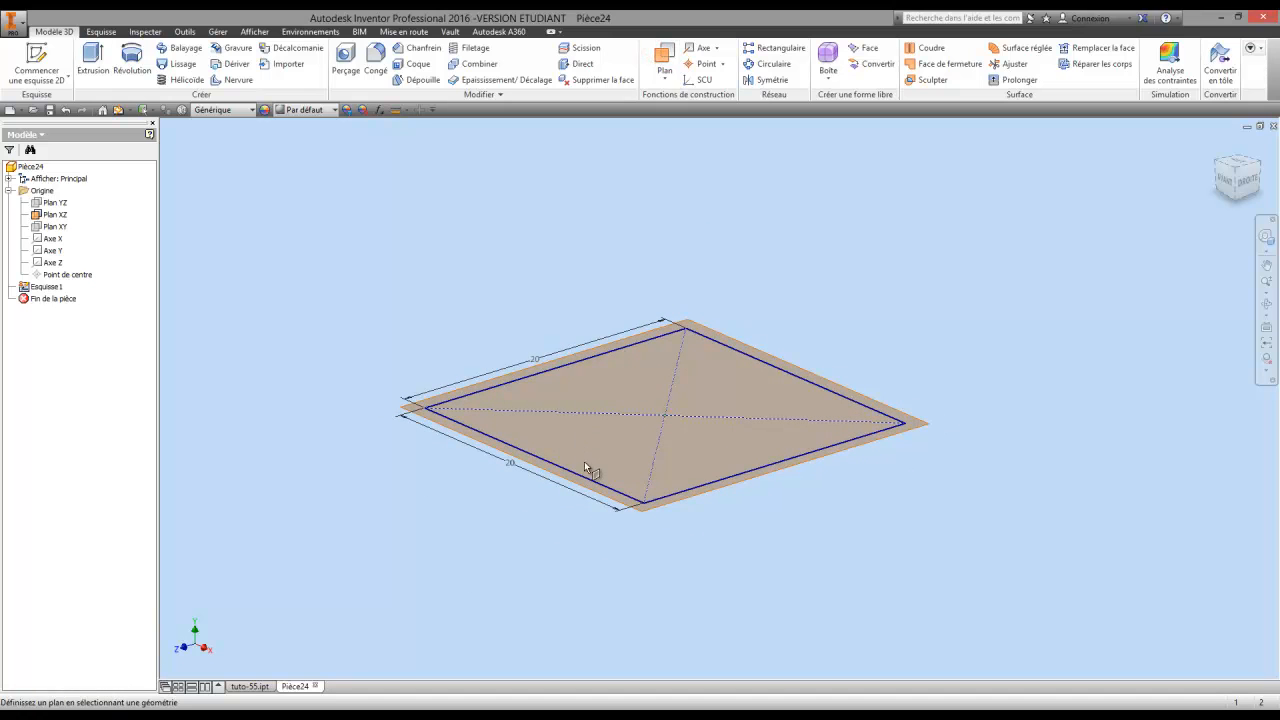
left_click_drag(586, 493, 619, 333)
left_click_drag(718, 184, 700, 194)
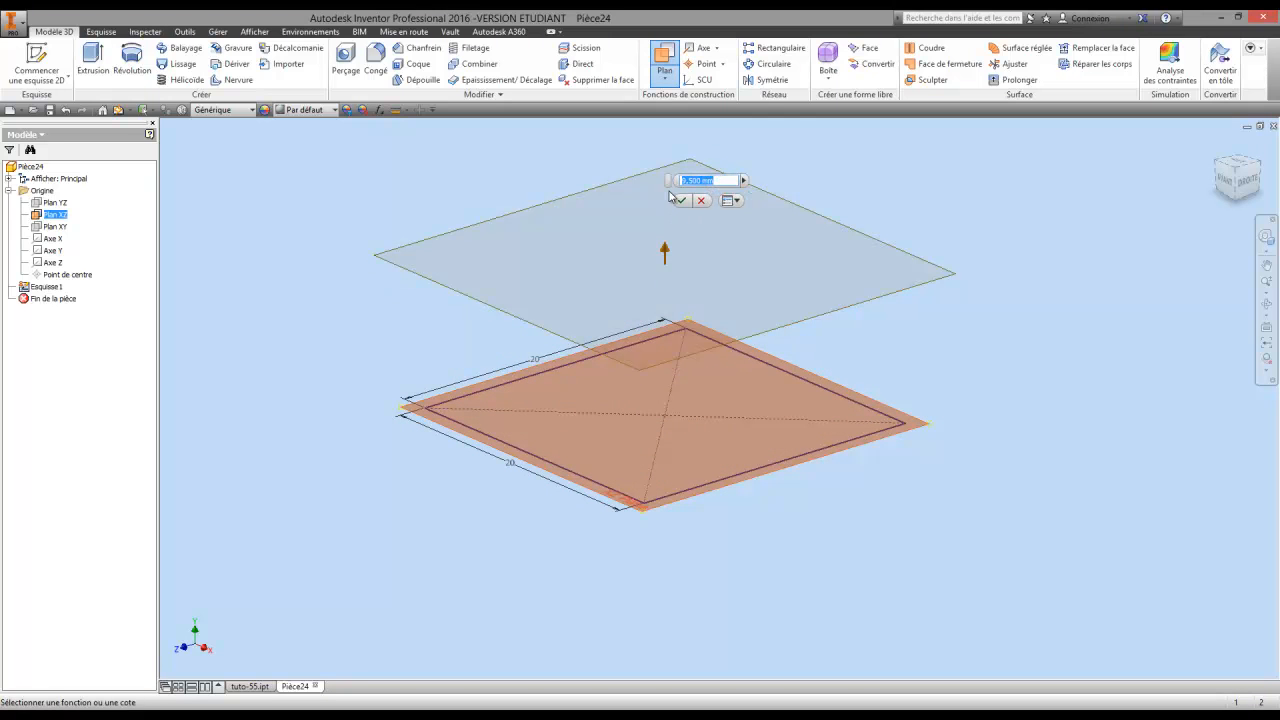
type("50")
key("Return")
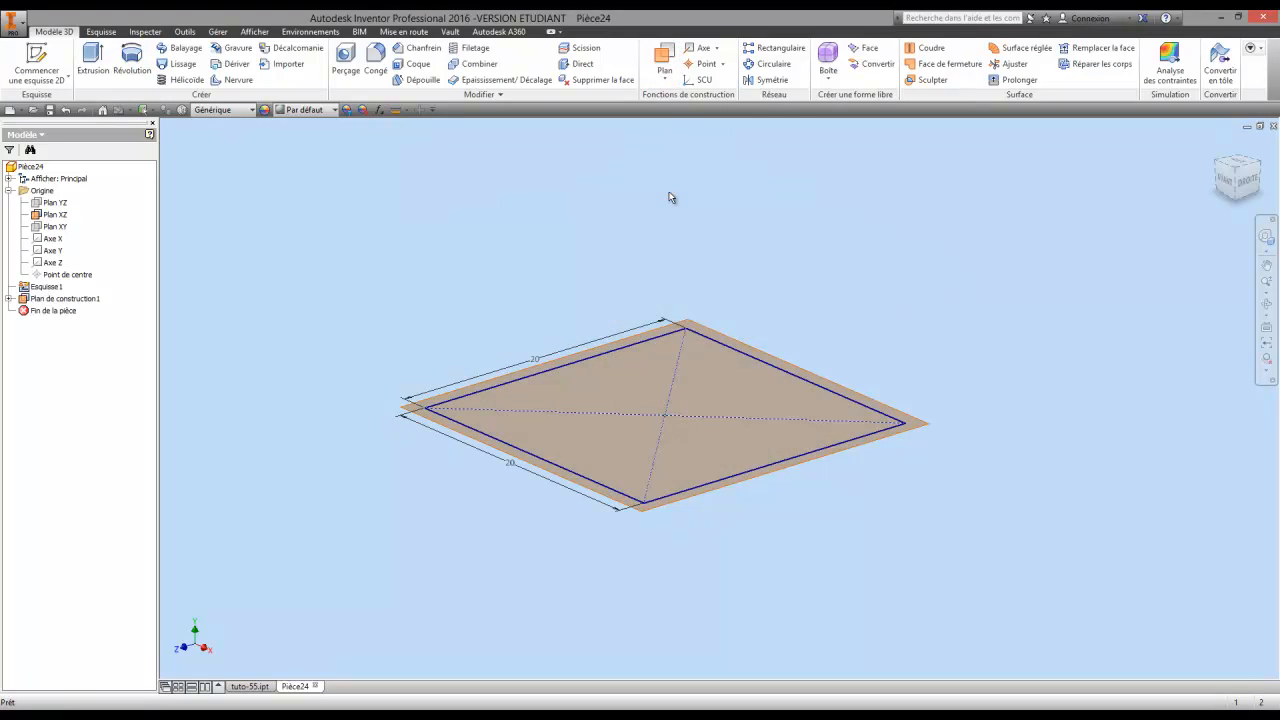
Create a sketch on the offset plane containing only the projected centre point, and finish it.
scroll(658, 277, "up", 5)
middle_click_drag(660, 291, 624, 419)
scroll(624, 419, "up", 1)
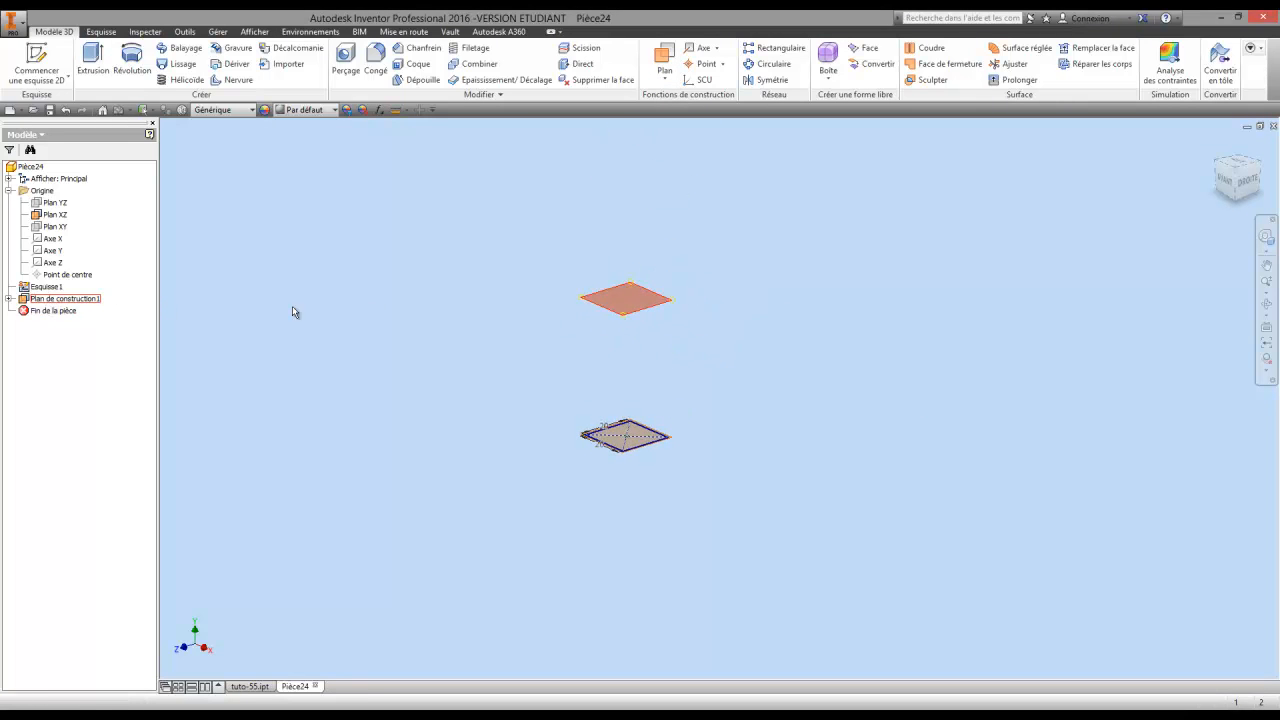
left_click(603, 305)
right_click(604, 306)
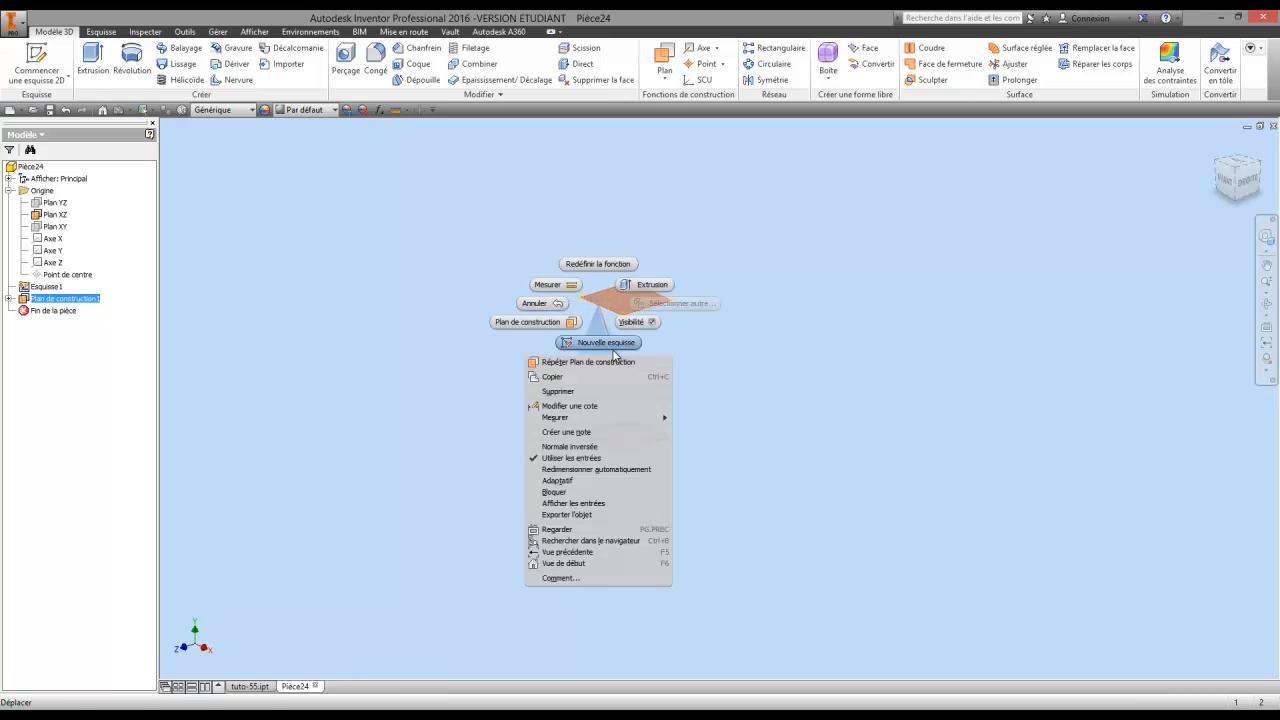
left_click(605, 342)
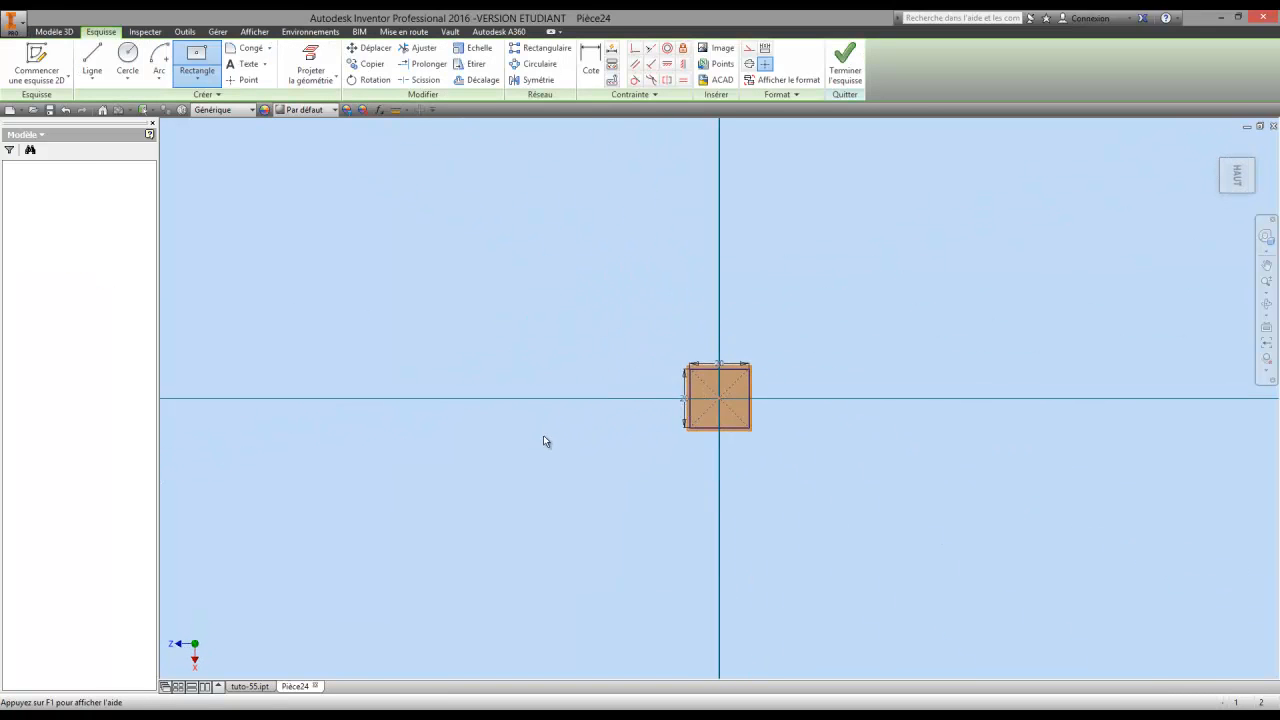
key("p")
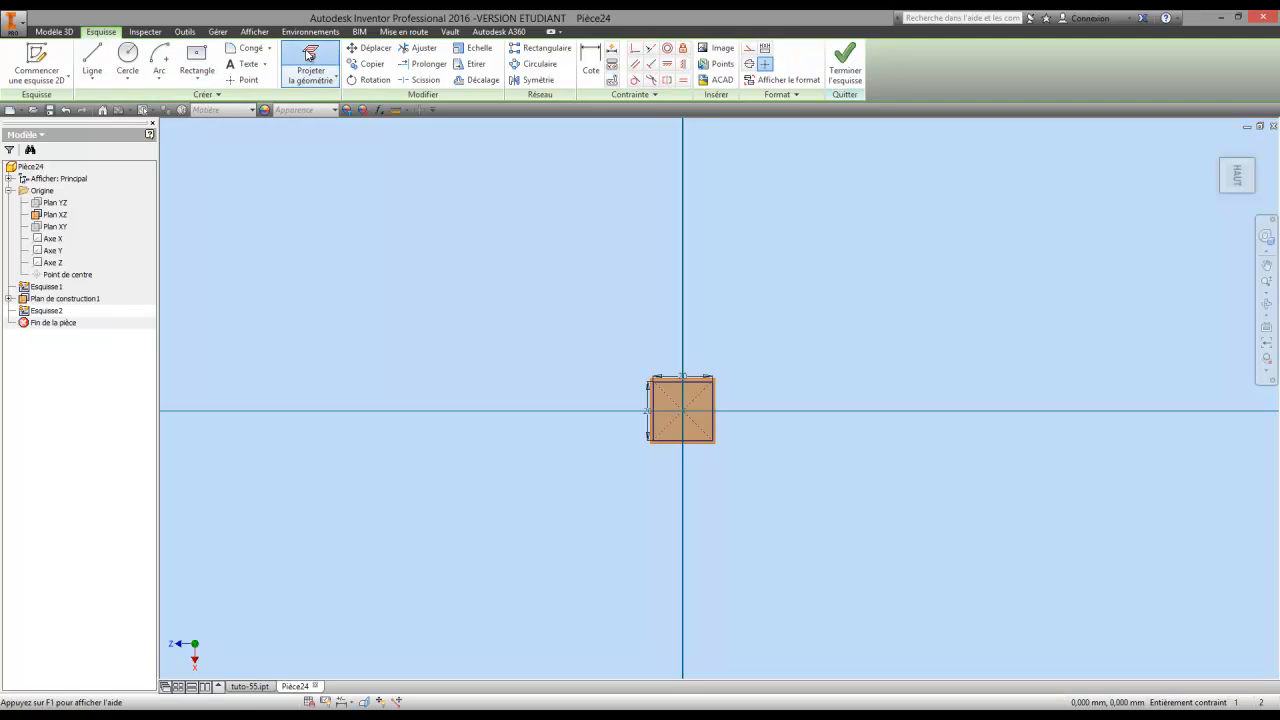
scroll(687, 409, "down", 5)
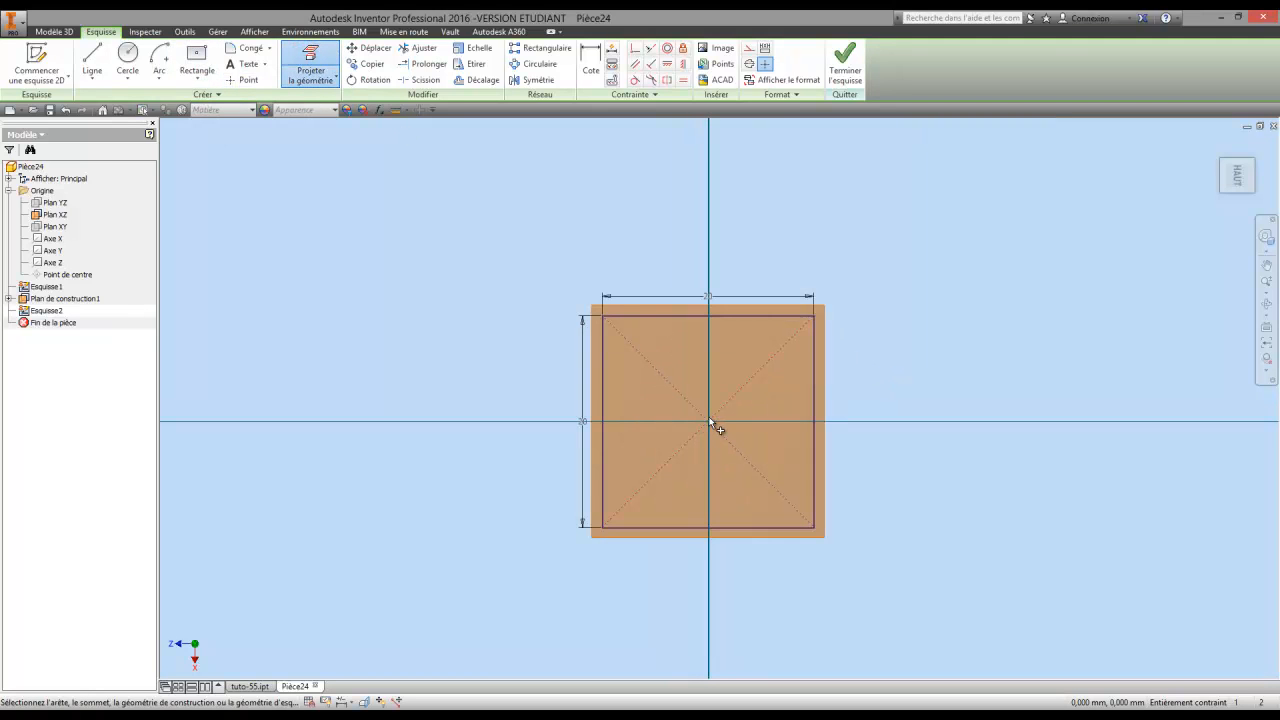
left_click(708, 421)
left_click(845, 68)
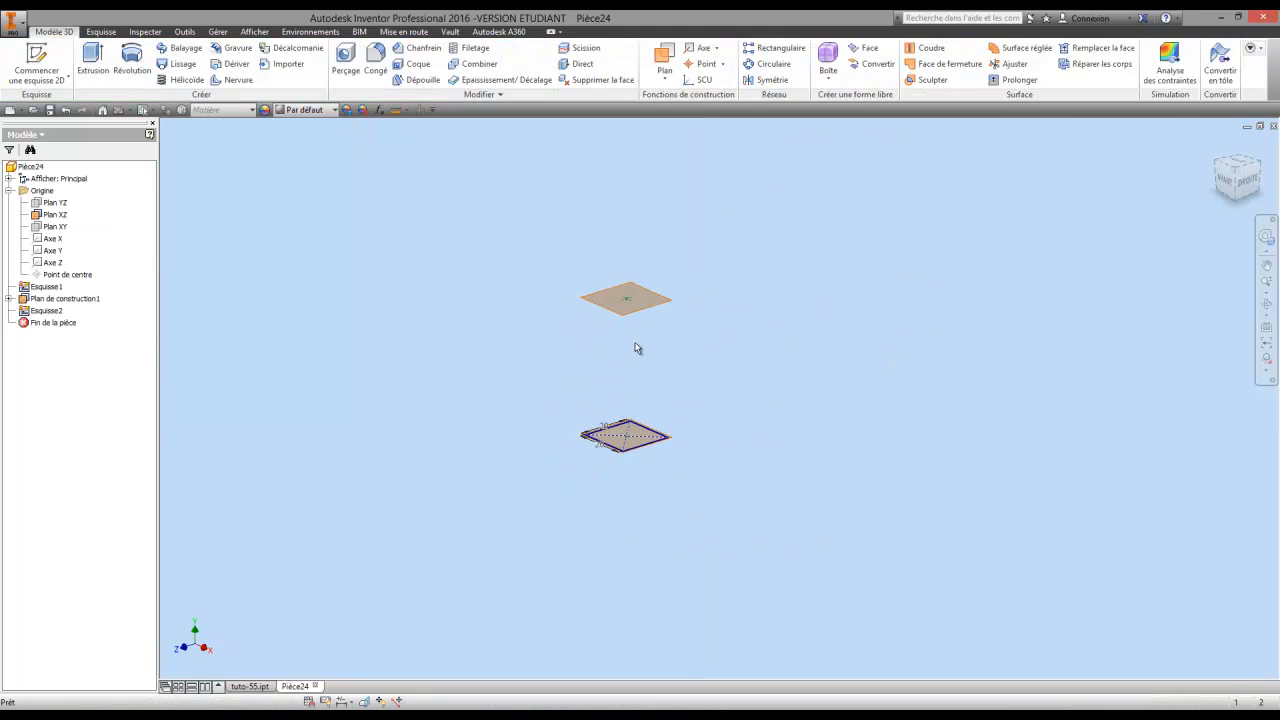
Loft a solid pyramid from the square base sketch to the point on the offset plane, and check its shape.
scroll(630, 336, "down", 5)
scroll(622, 330, "up", 4)
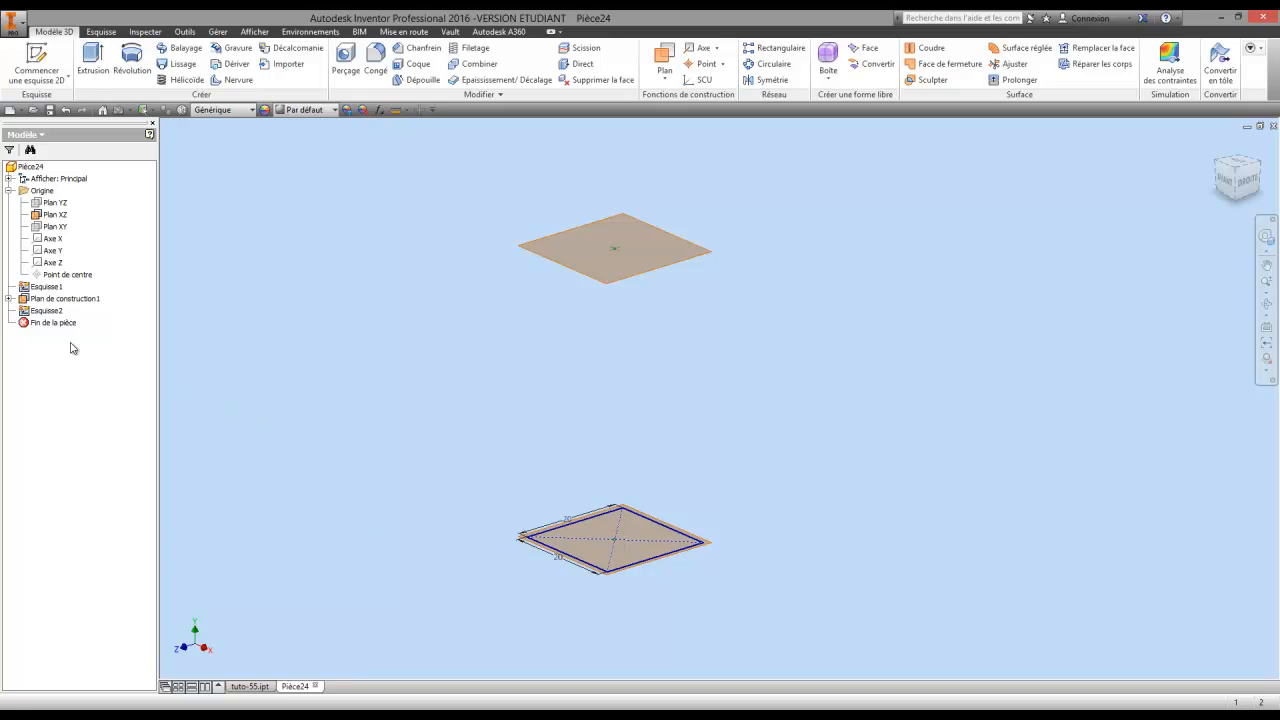
left_click(64, 298)
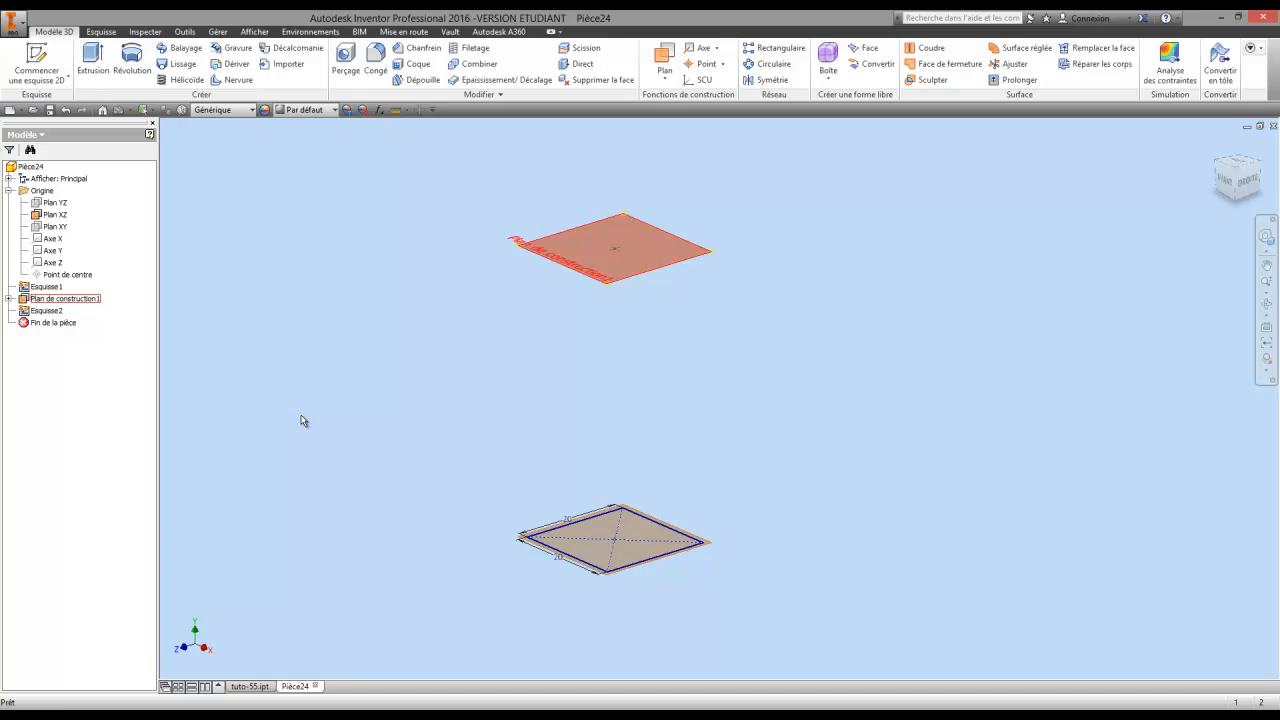
left_click(178, 66)
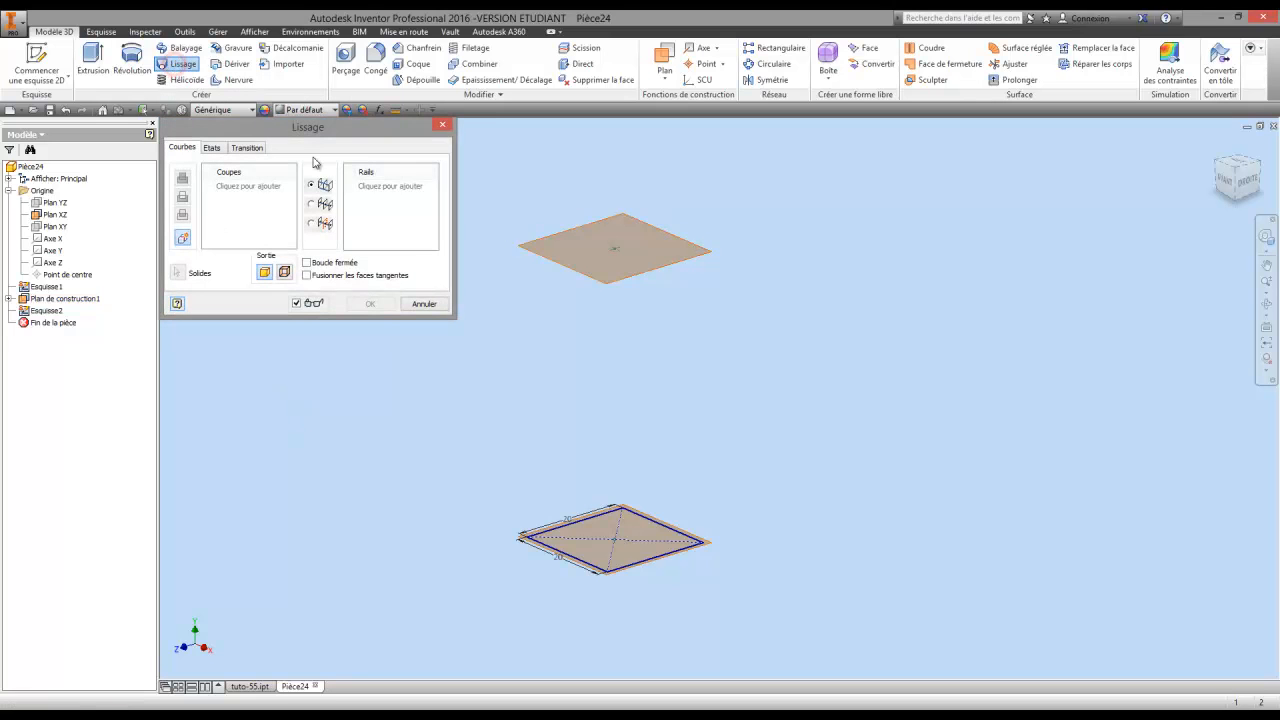
scroll(563, 556, "up", 5)
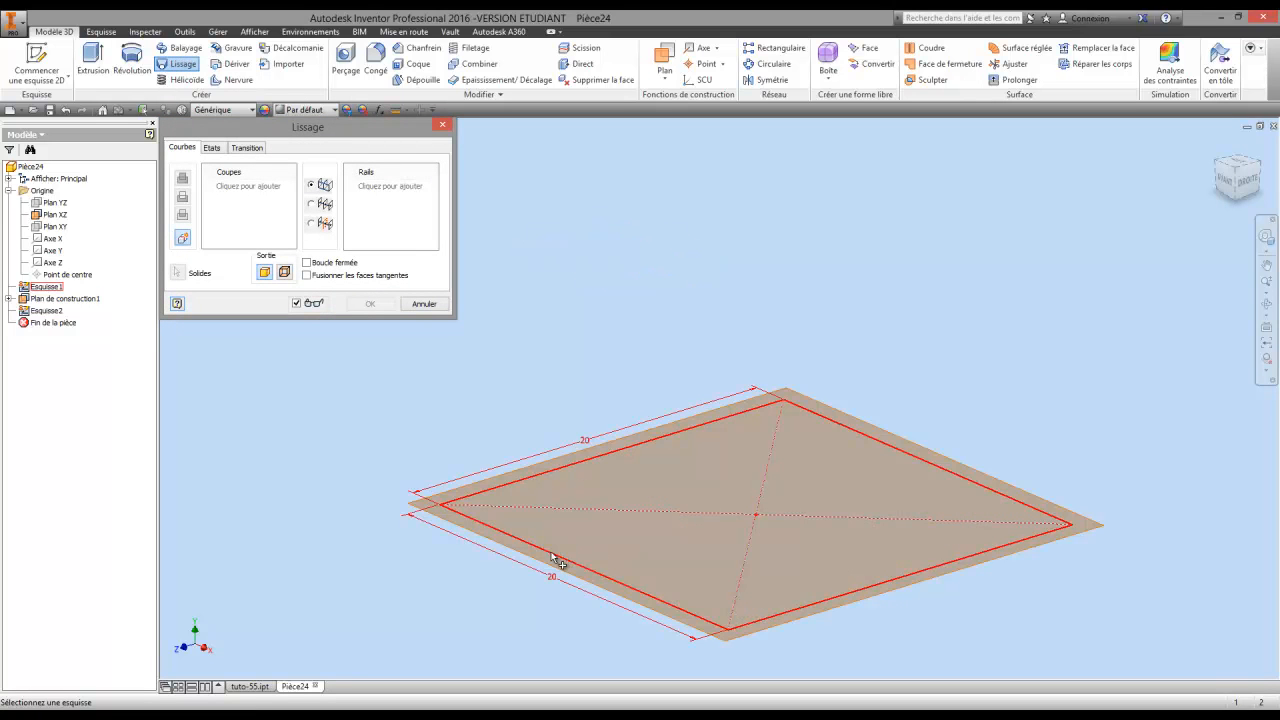
scroll(551, 366, "down", 10)
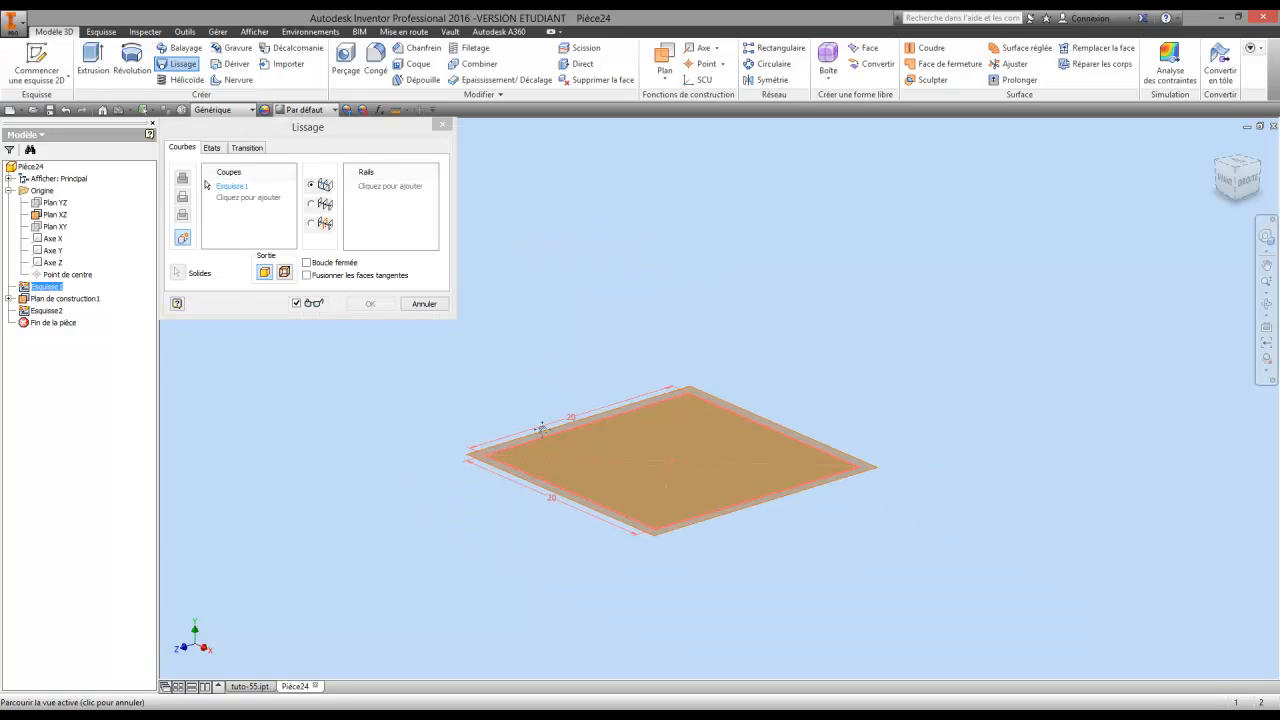
left_click(259, 199)
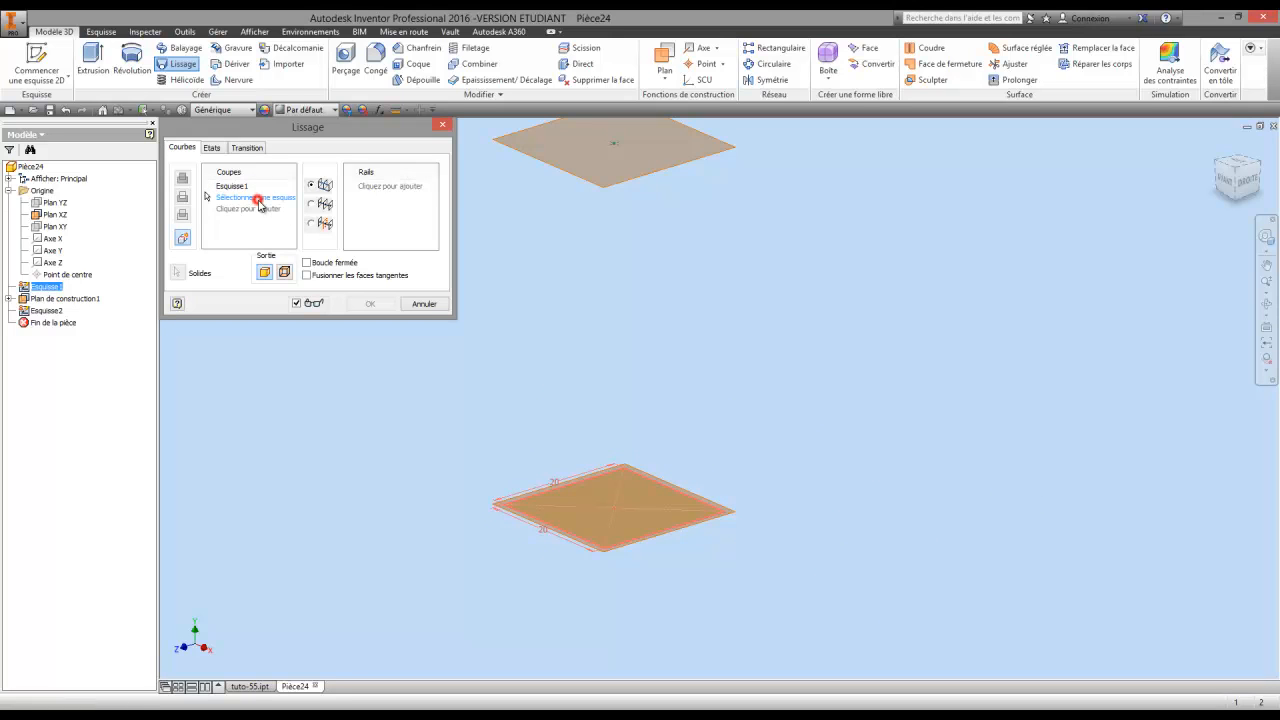
left_click(614, 143)
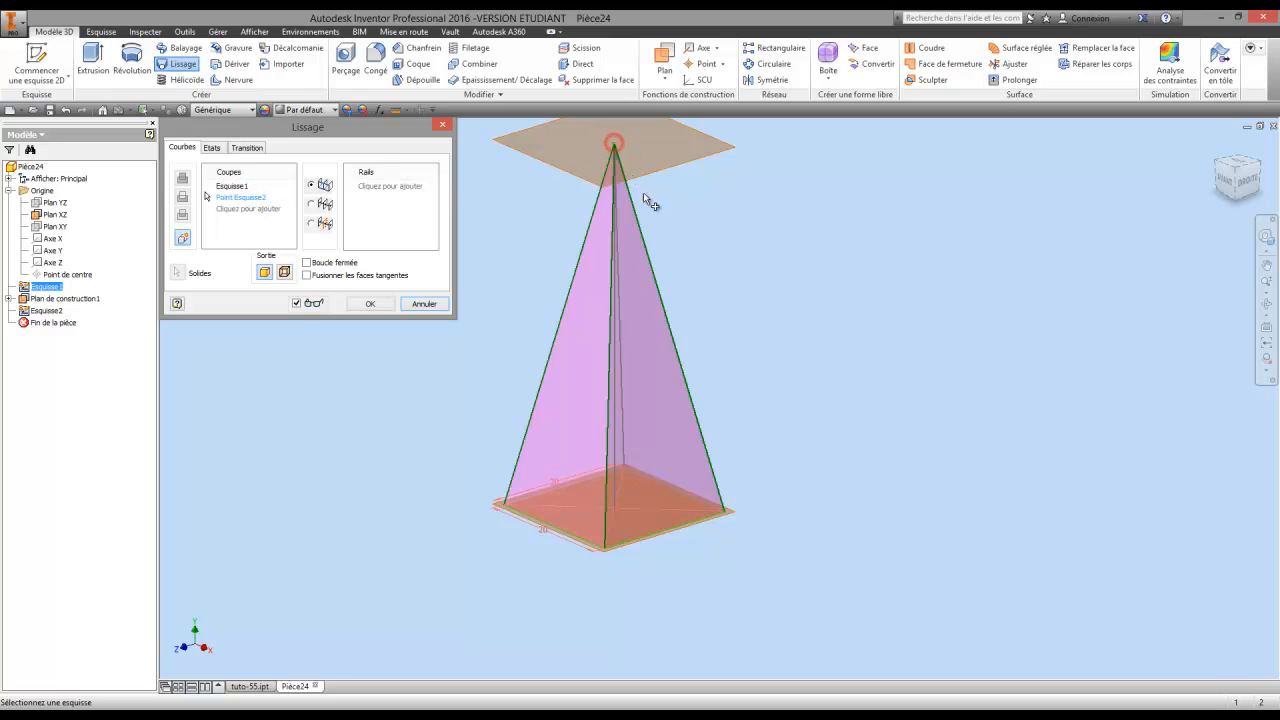
left_click(366, 304)
middle_click_drag(626, 451, 766, 425, "shift")
left_click_drag(767, 425, 698, 446)
scroll(634, 460, "down", 3)
right_click(700, 446)
left_click(604, 440)
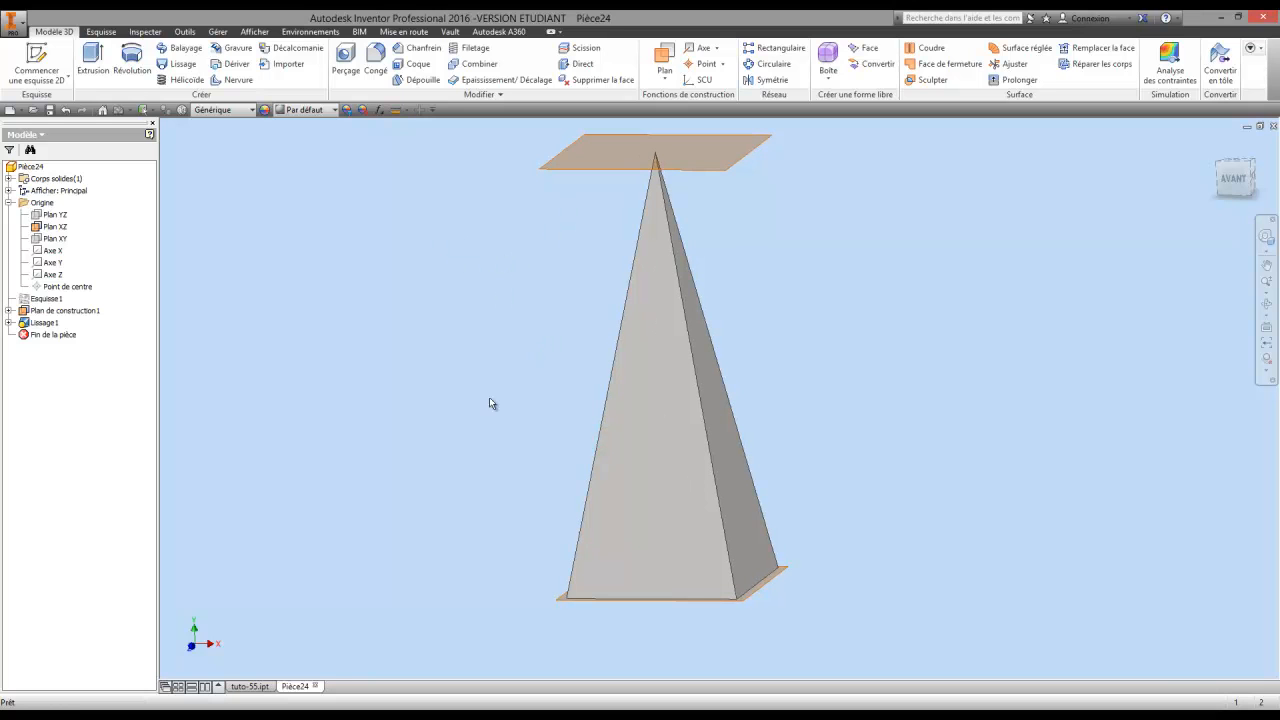
Check the curved blue solid in tuto-55.ipt, and undo the new part's operations back to its empty first sketch.
left_click(250, 687)
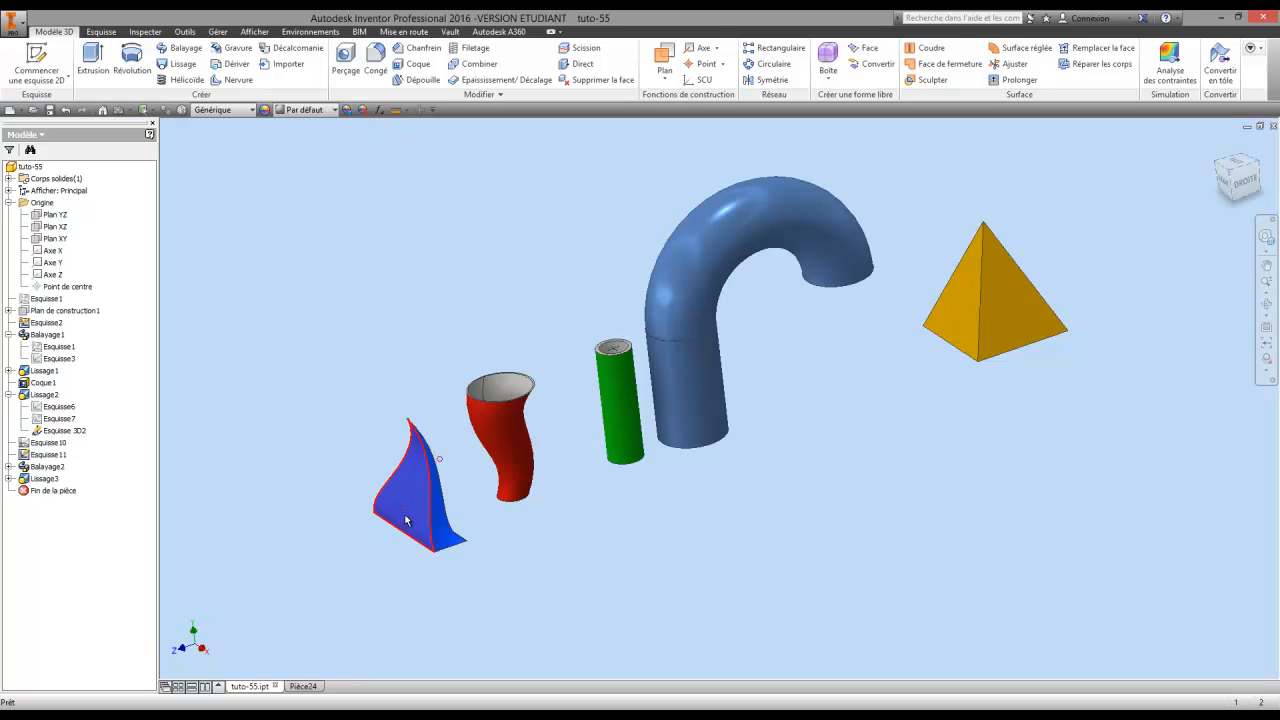
left_click(303, 686)
left_click(67, 112)
left_click(67, 112)
left_click(67, 112)
left_click(67, 112)
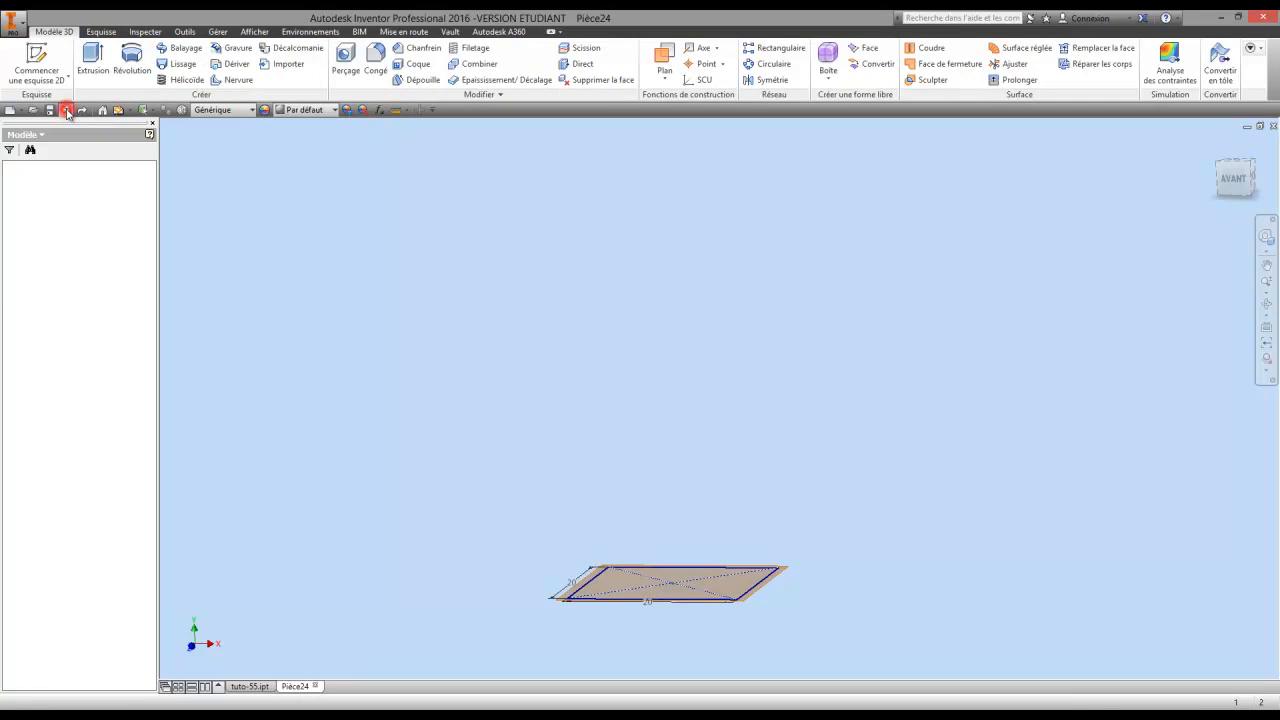
left_click(67, 112)
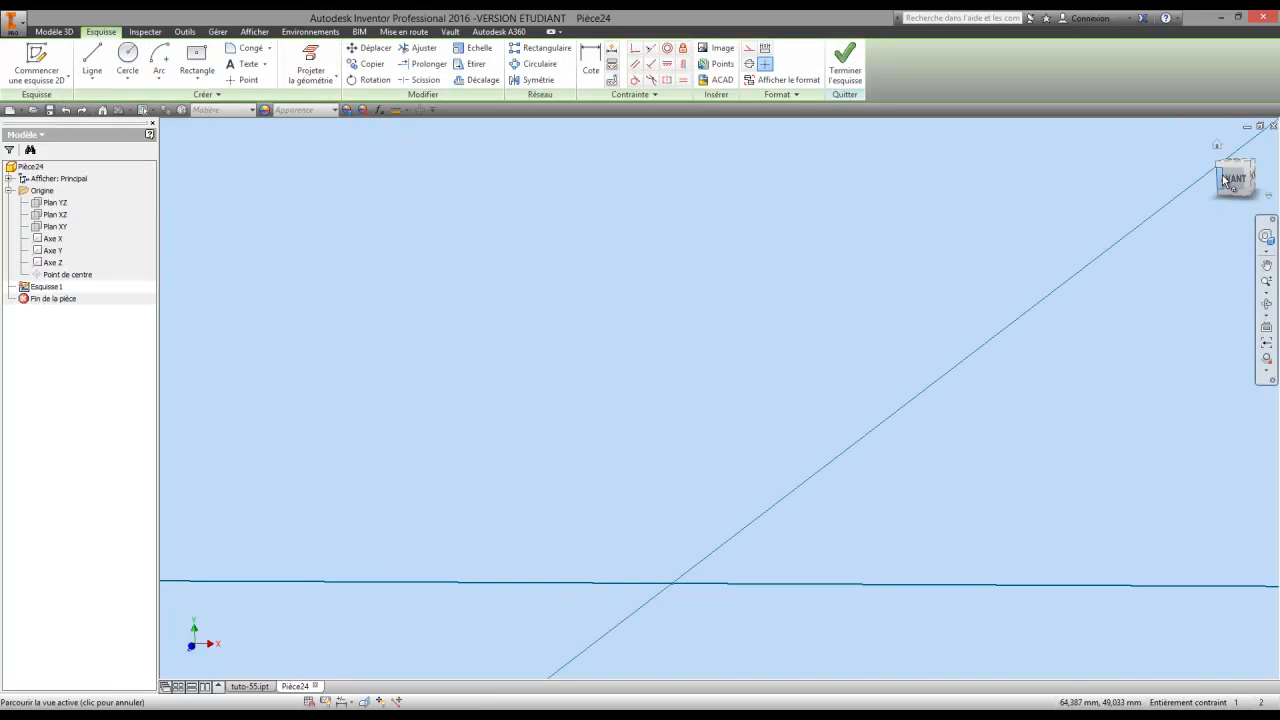
Draw a rectangle about 260 by 280 mm centred on the origin, without dimensions, and finish the sketch.
mouse_move(1235, 166)
left_mouse_down()
mouse_move(1225, 215)
mouse_move(1236, 170)
left_mouse_up()
left_click(197, 62)
left_click(668, 418)
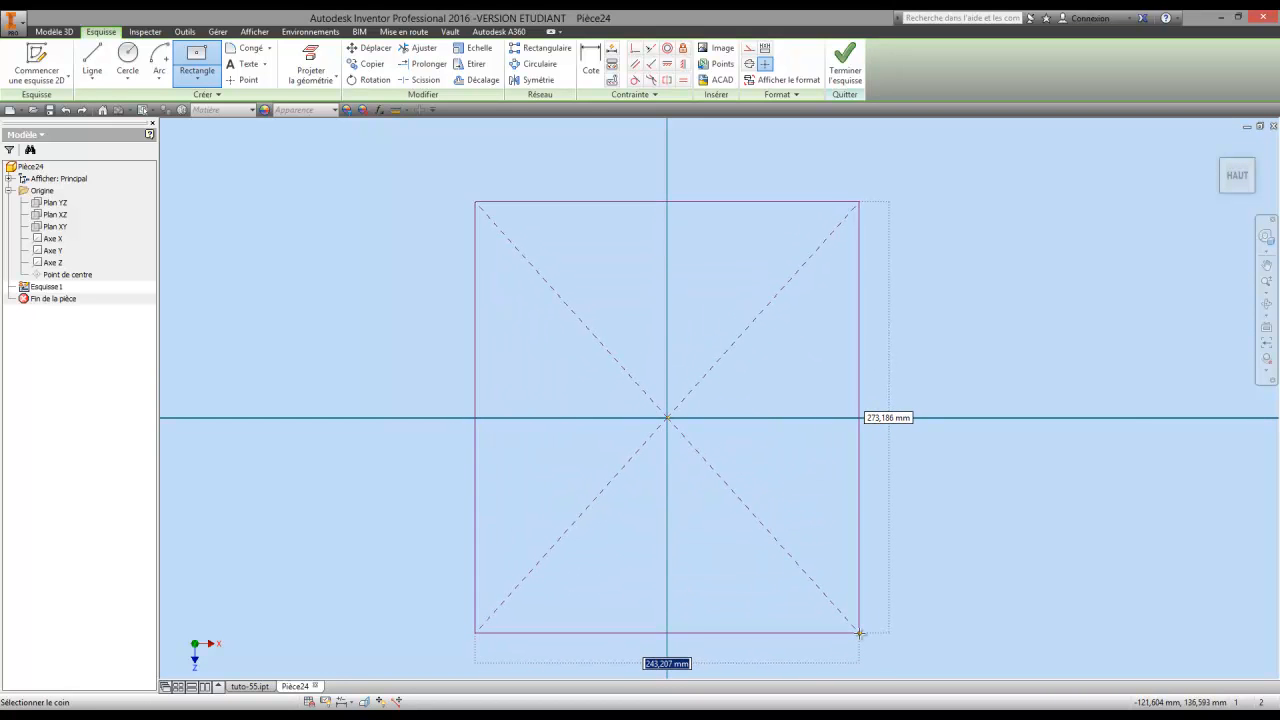
left_click(873, 637)
right_click(955, 369)
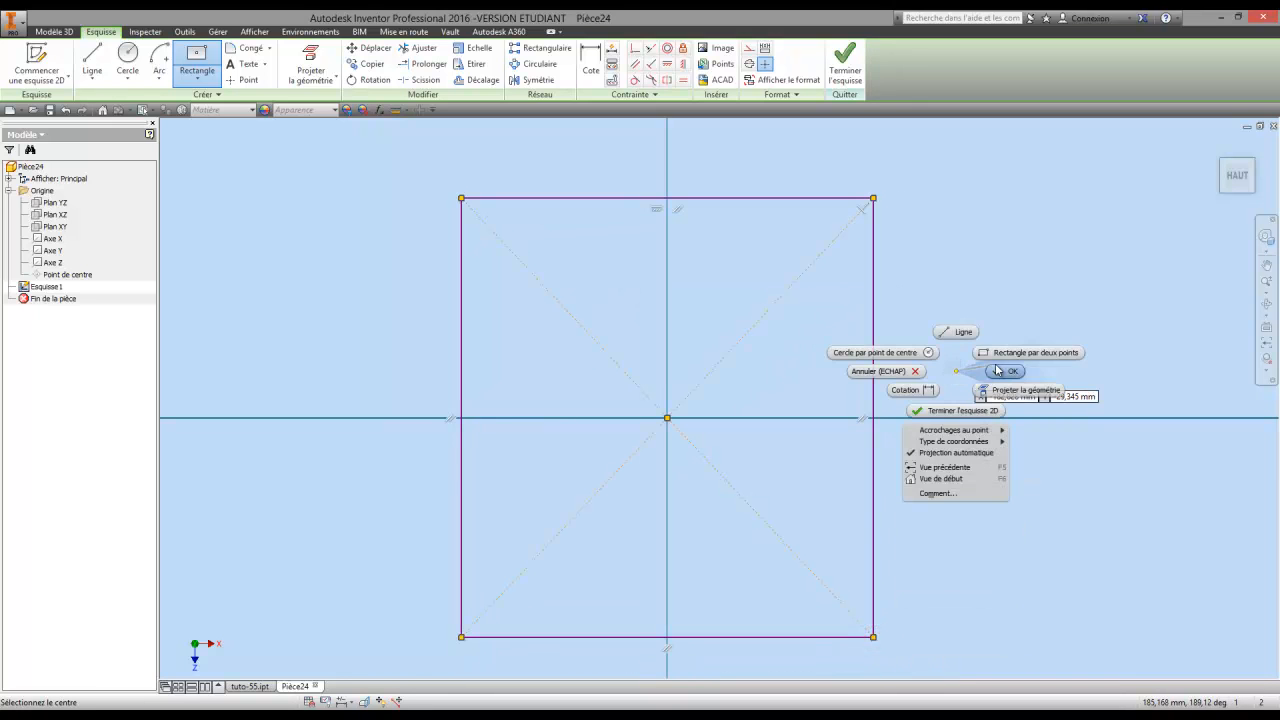
left_click(999, 370)
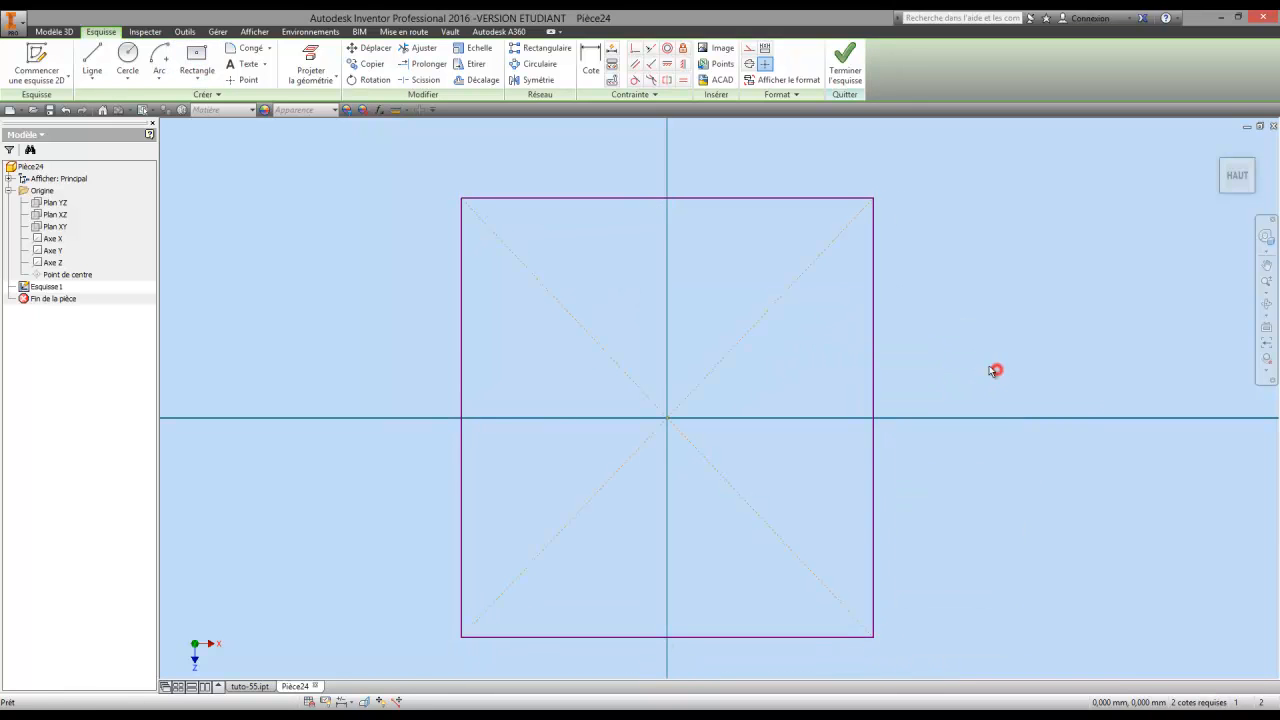
left_click(845, 62)
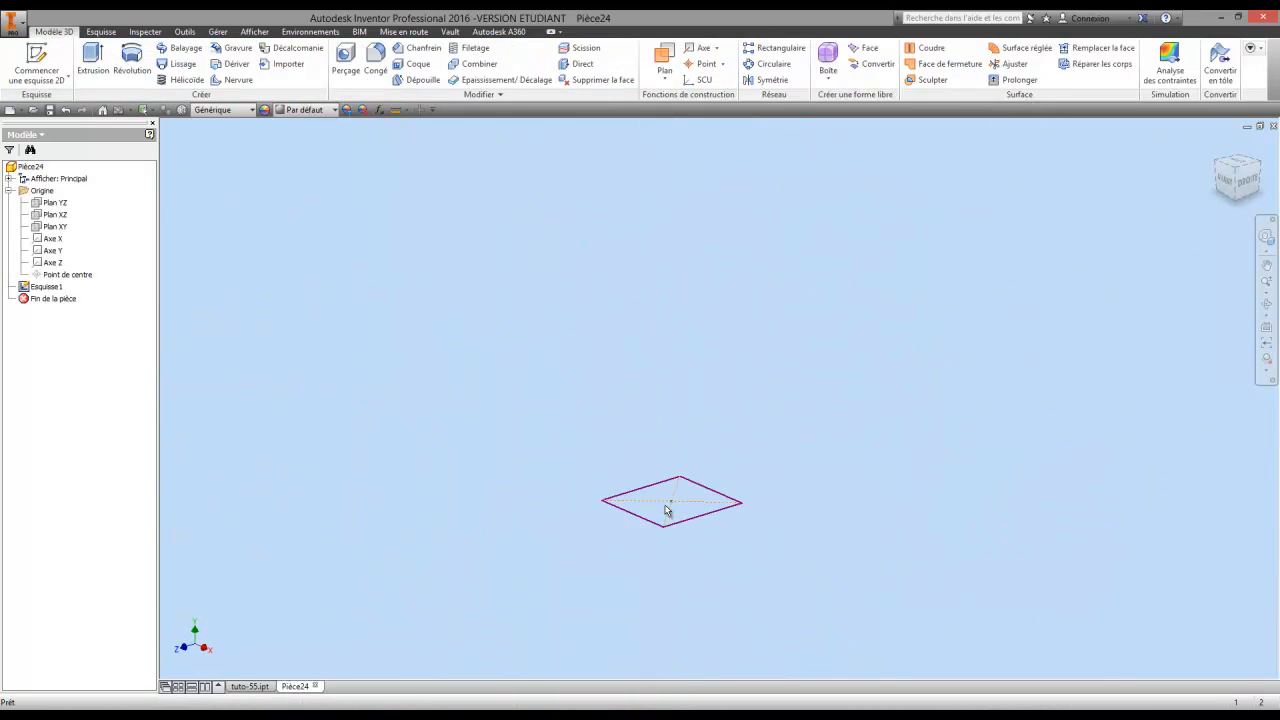
Show the XZ origin plane and create a work plane offset about 500 mm above it.
right_click(55, 214)
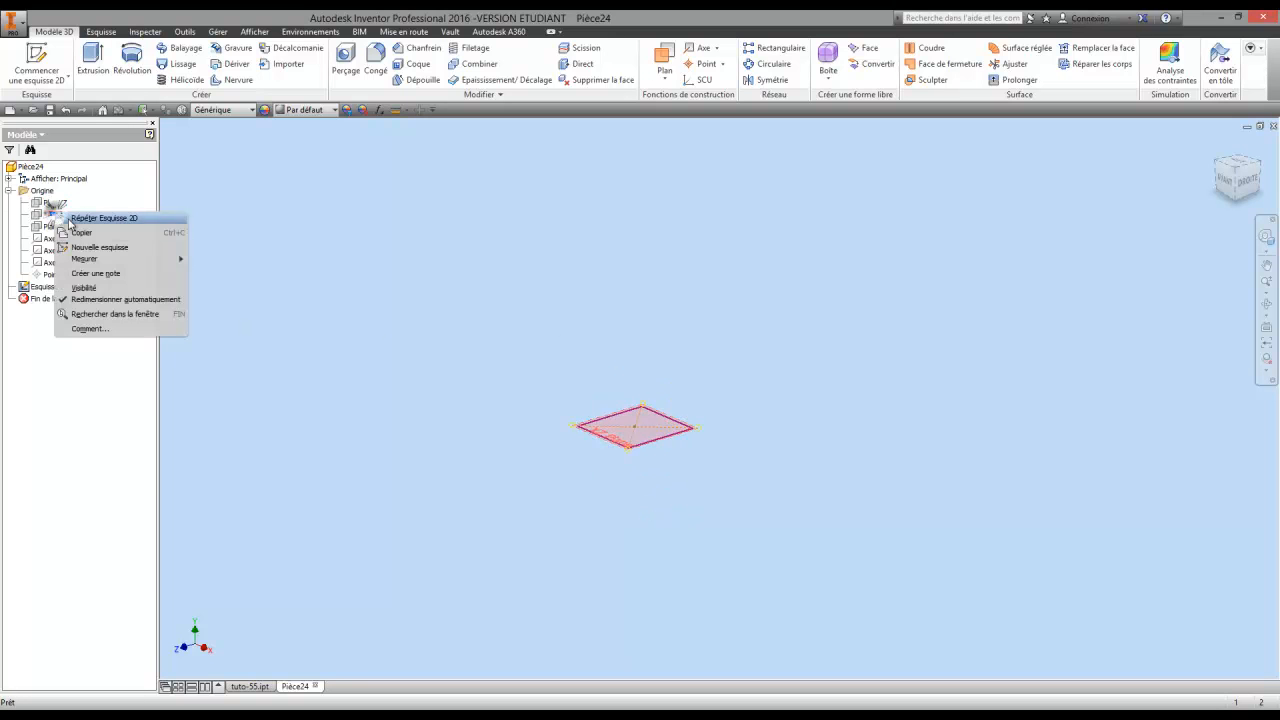
left_click(107, 285)
left_click(664, 60)
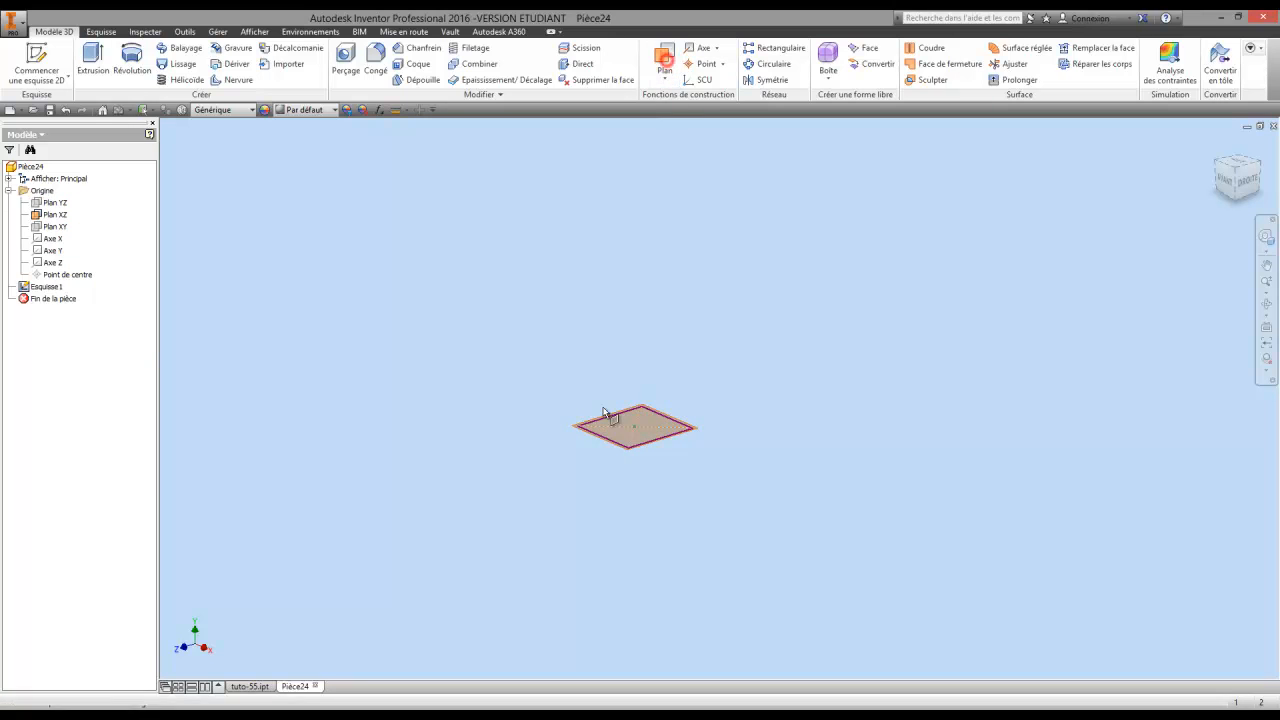
left_click_drag(607, 445, 636, 275)
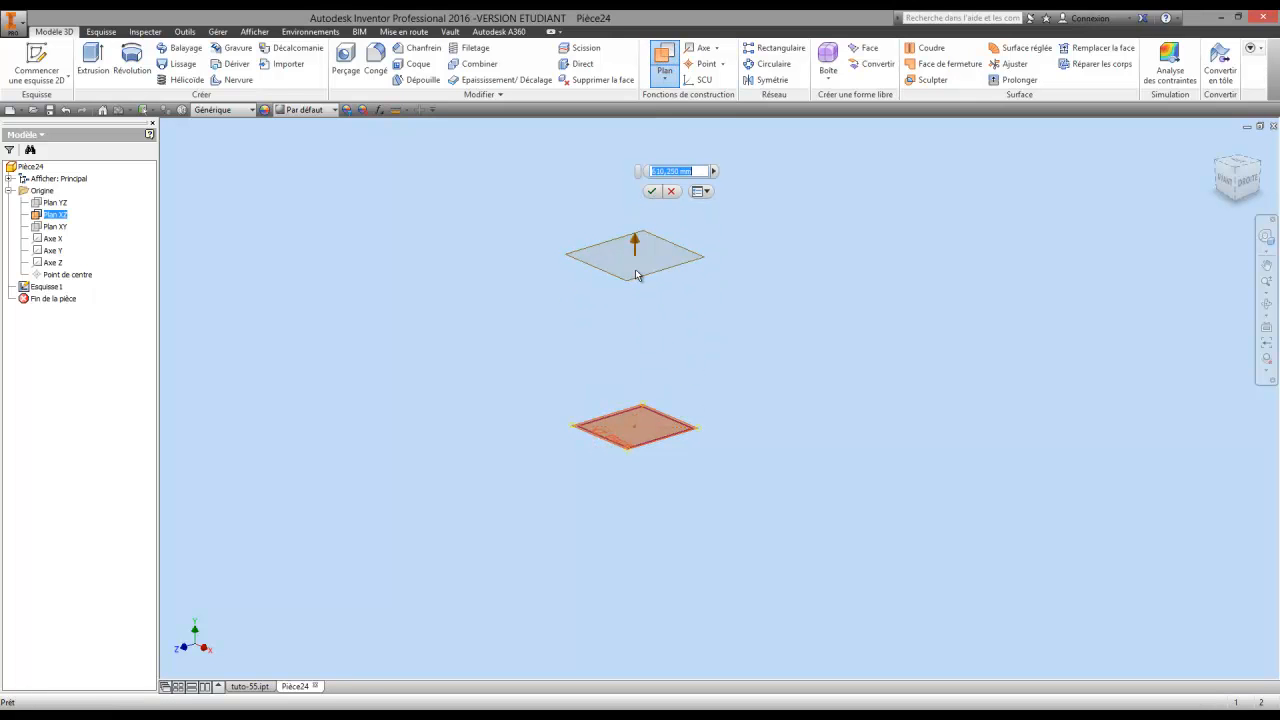
key("Return")
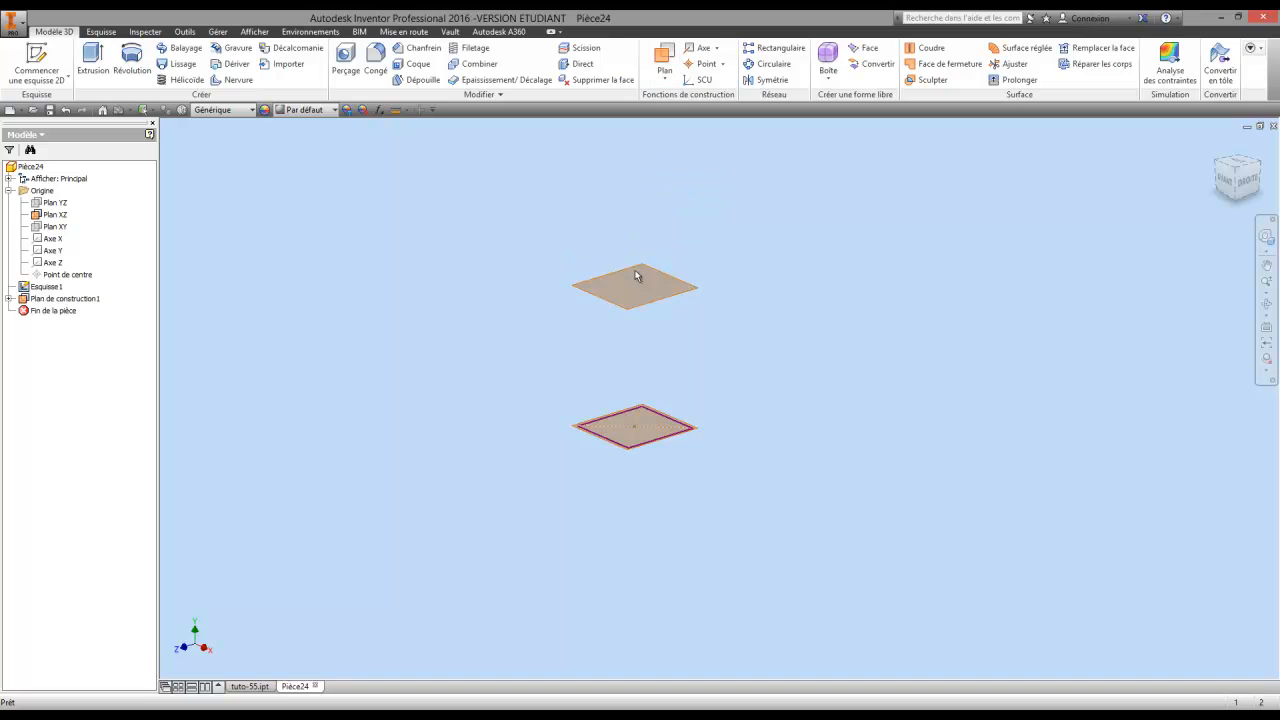
Create a sketch on the offset plane, project the part's centre point into it, and finish the sketch.
scroll(638, 416, "down", 3)
scroll(639, 410, "up", 3)
middle_click_drag(640, 410, 634, 425)
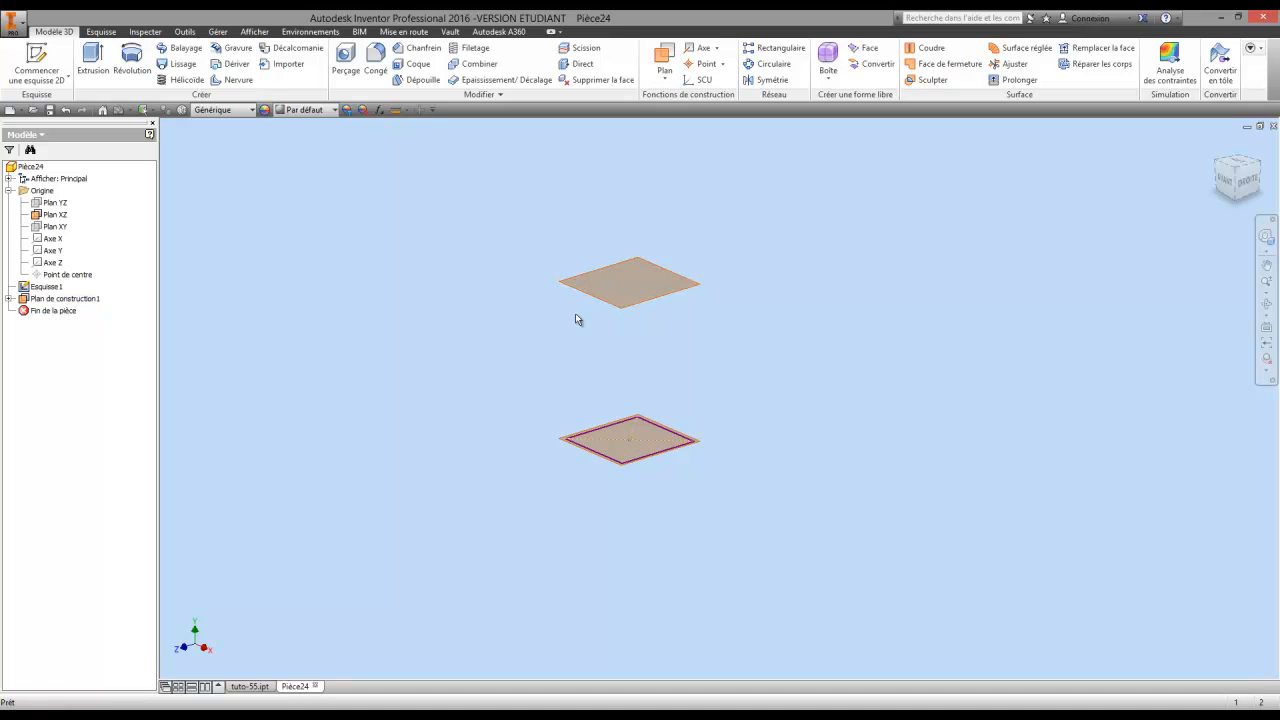
right_click(82, 302)
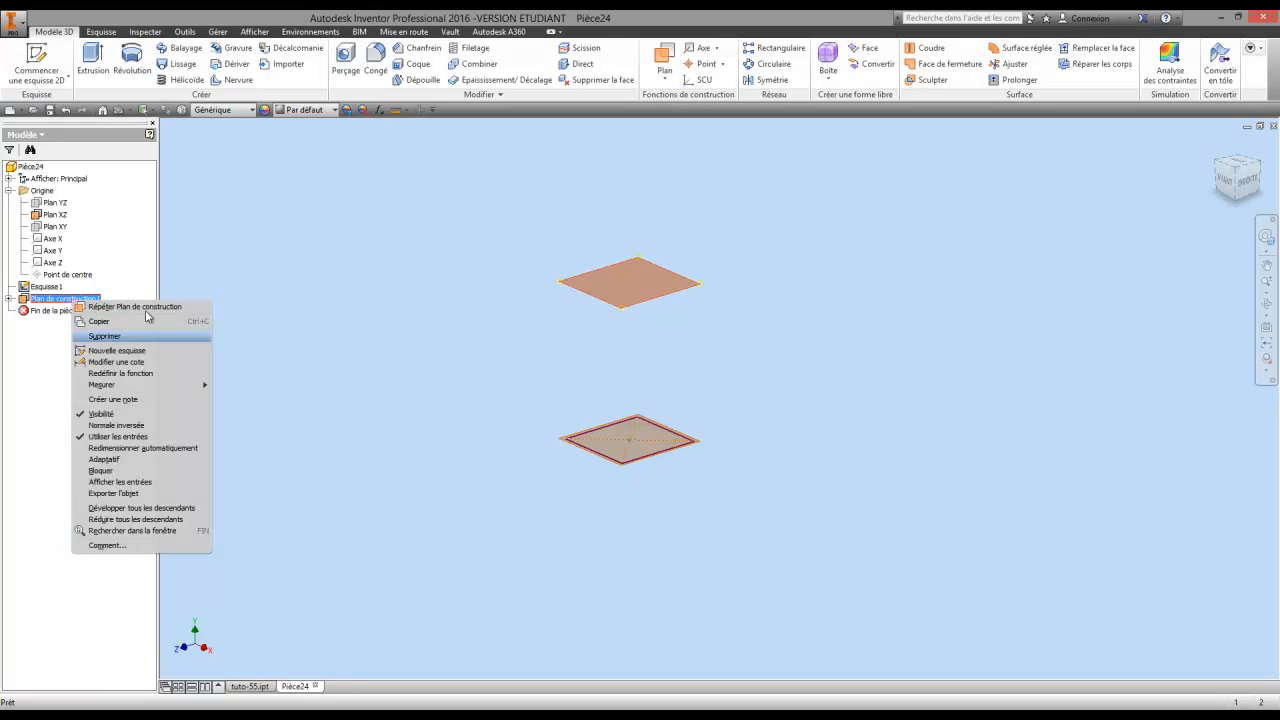
left_click(130, 350)
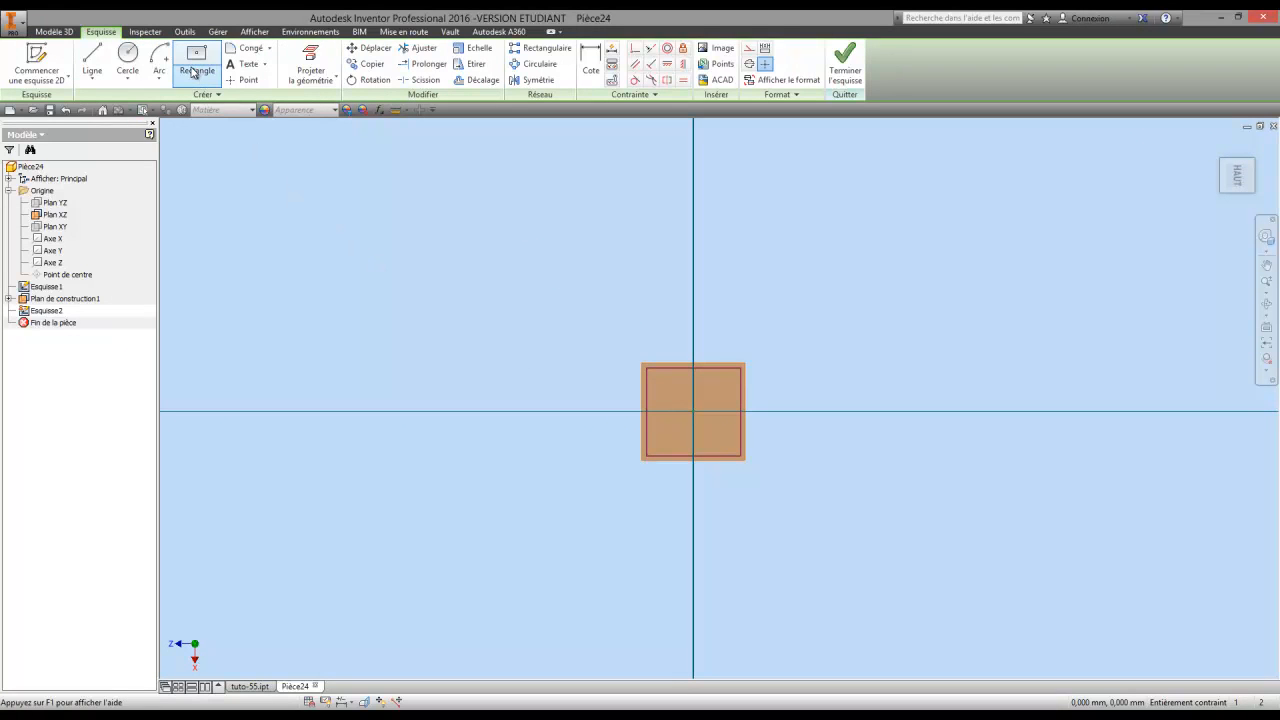
left_click(238, 80)
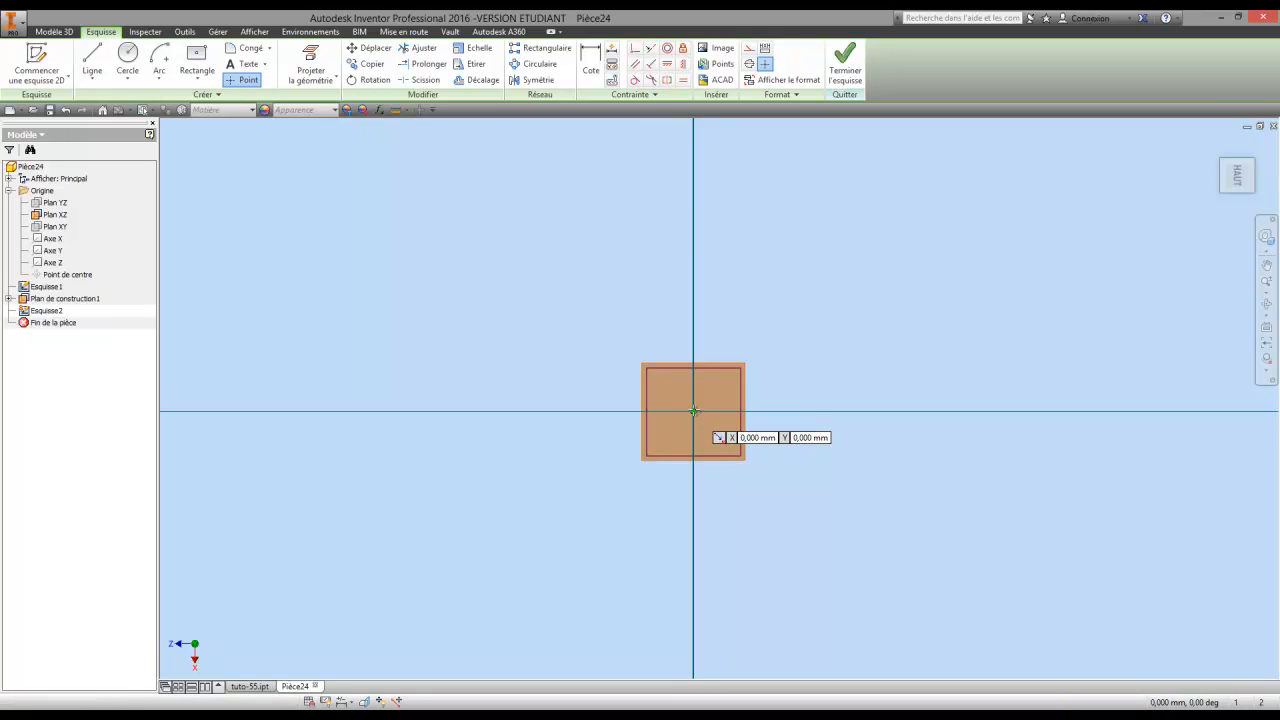
key("p")
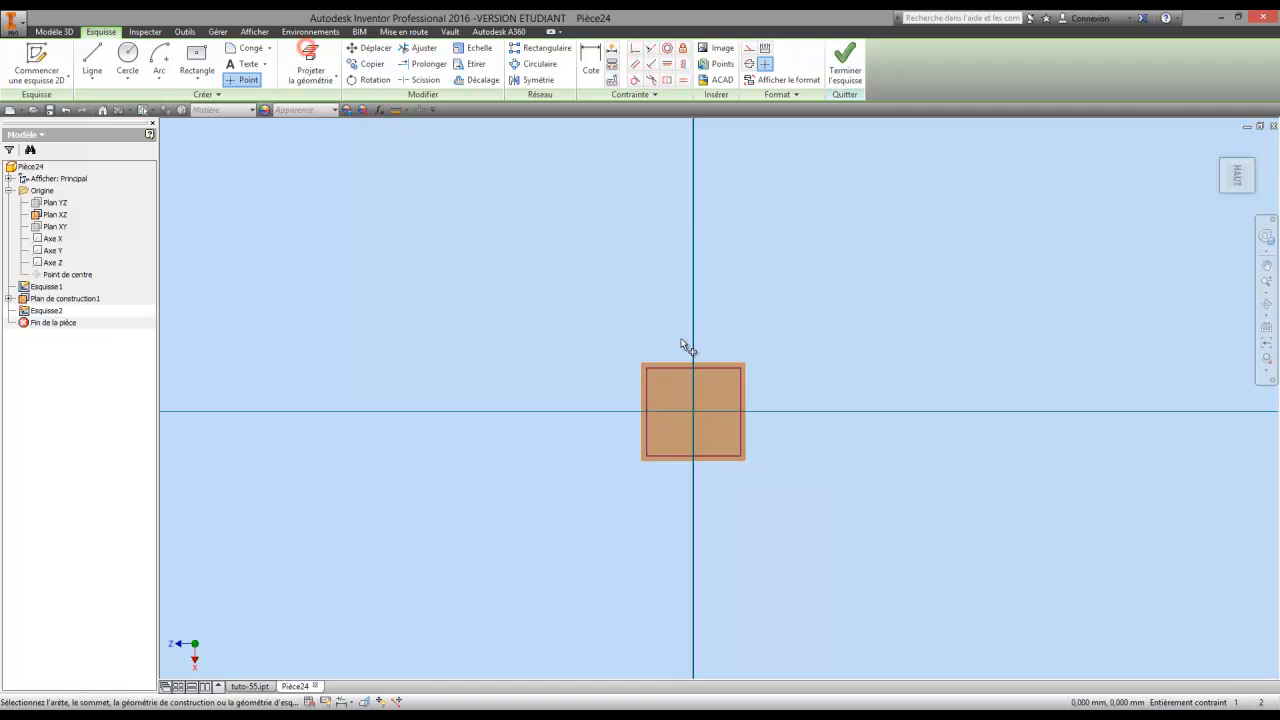
left_click(693, 411)
left_click(847, 72)
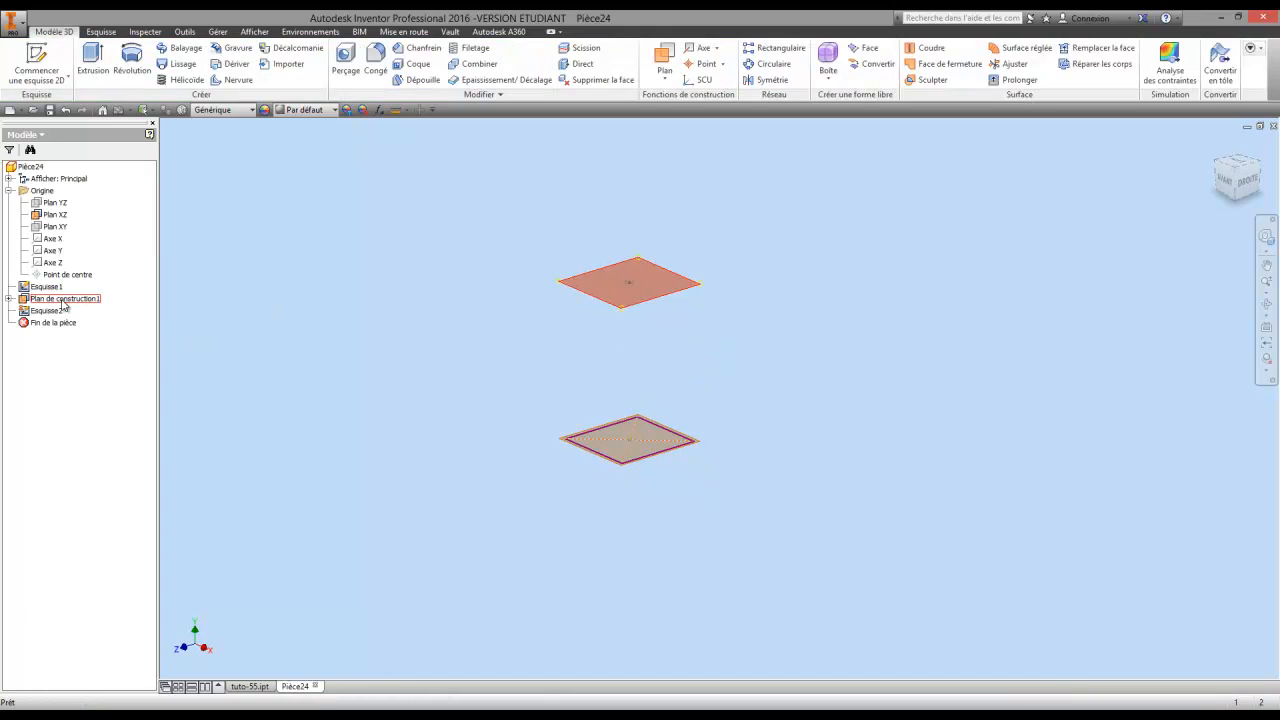
In a new 3D sketch, draw an S-shaped control-vertex spline from the upper point to the base rectangle's centre, with two intermediate control vertices.
scroll(631, 437, "up", 6)
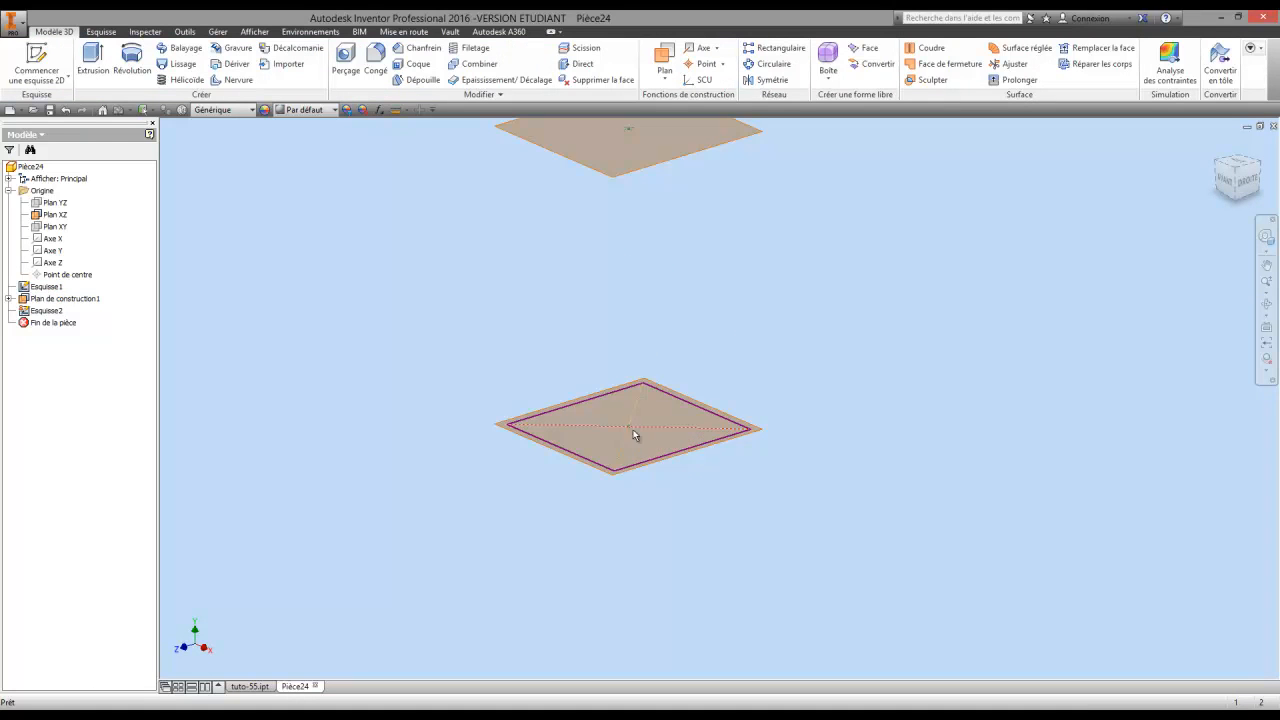
scroll(630, 427, "down", 6)
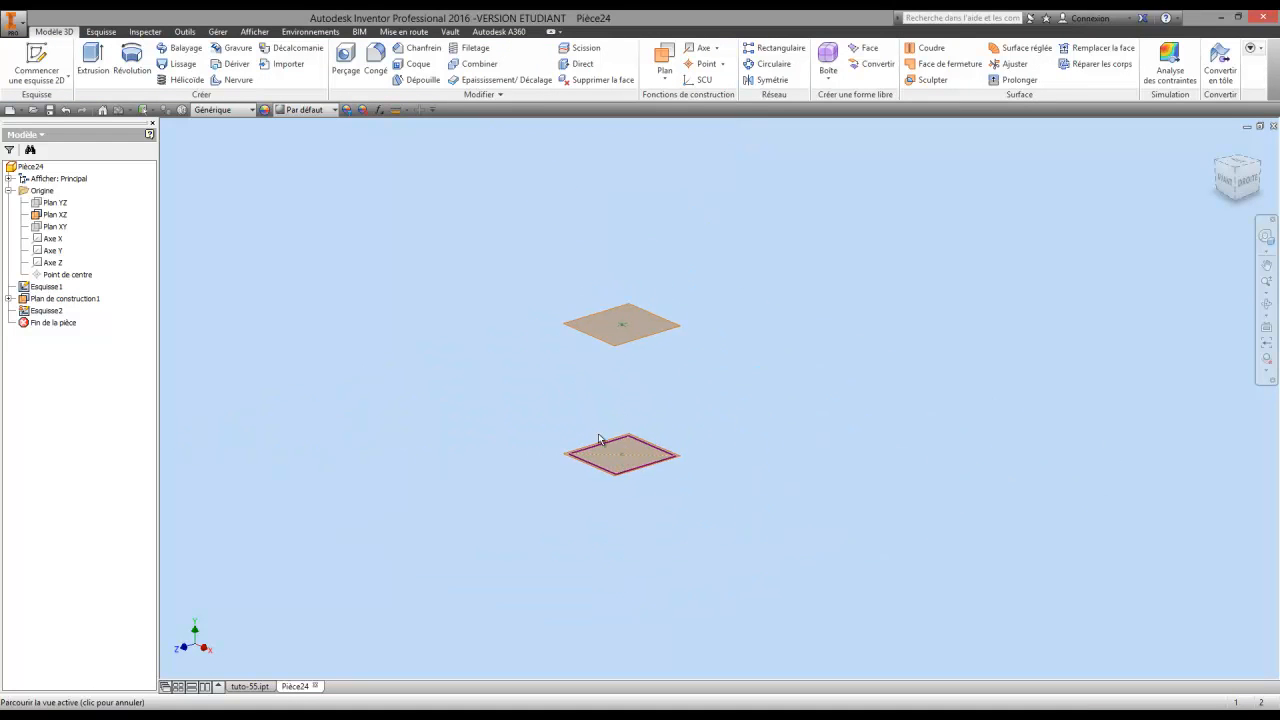
left_click(54, 81)
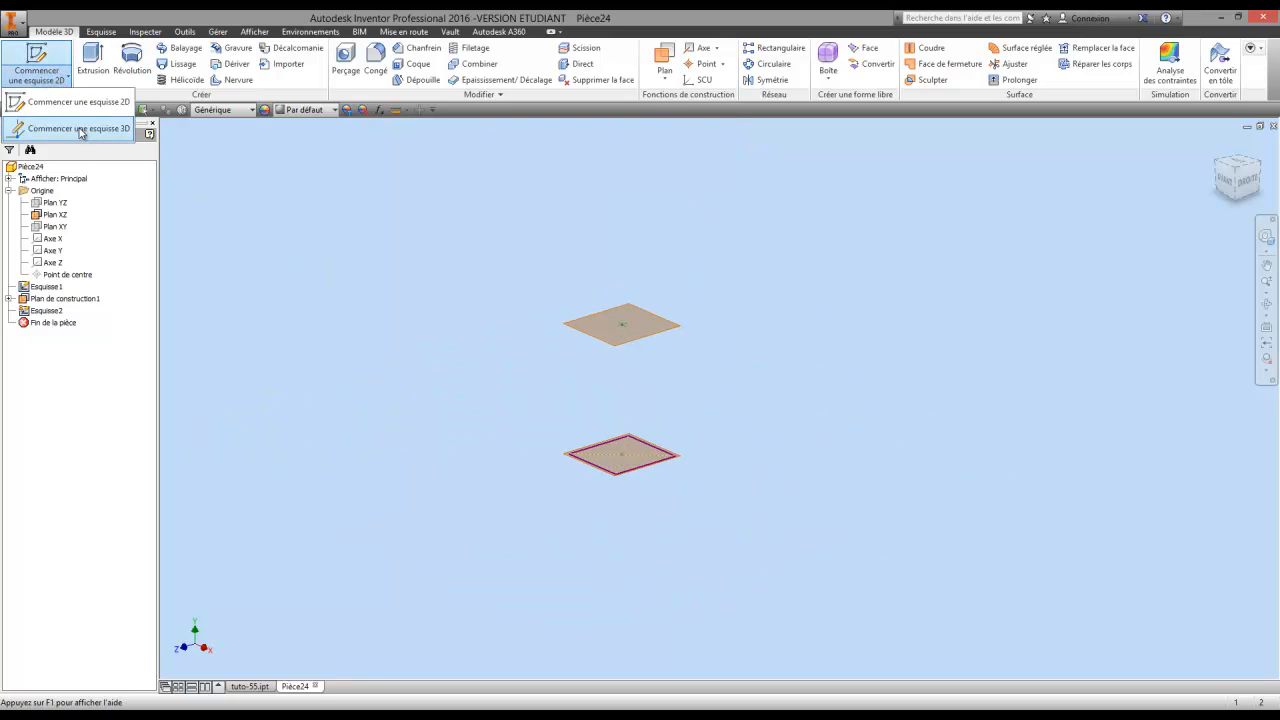
left_click(81, 130)
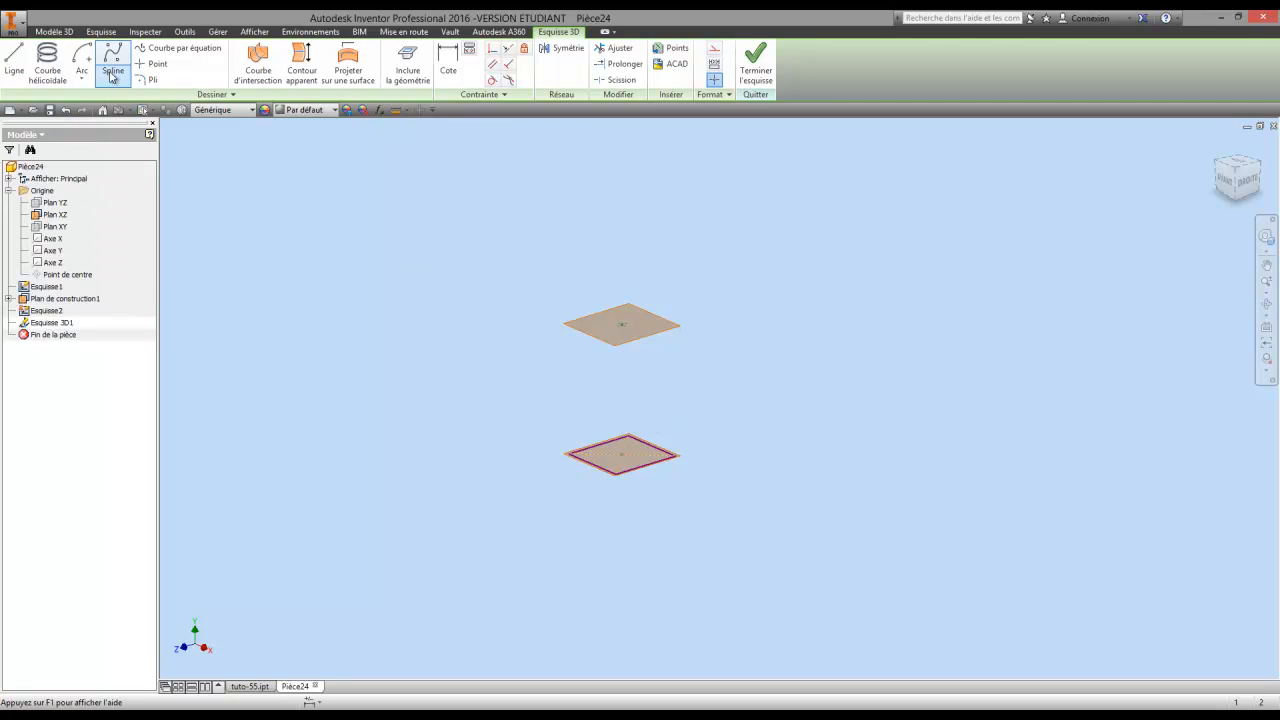
left_click(115, 60)
scroll(615, 333, "down", 4)
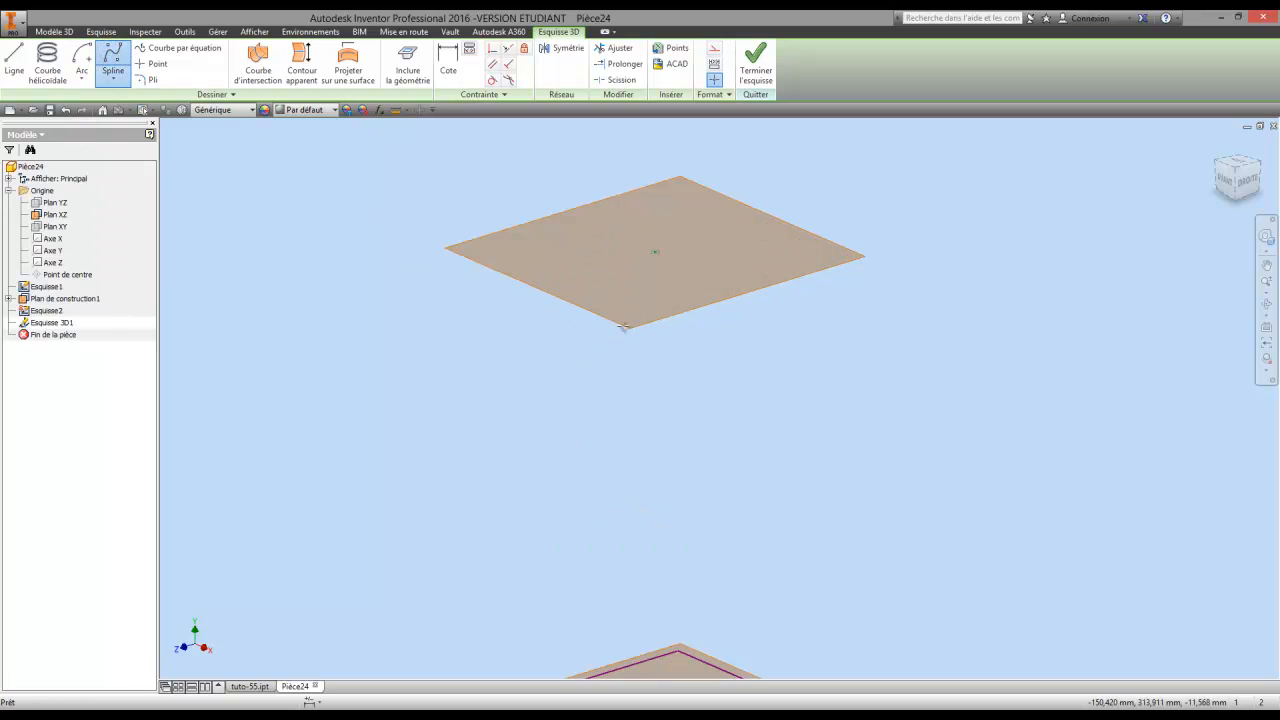
left_click(655, 255)
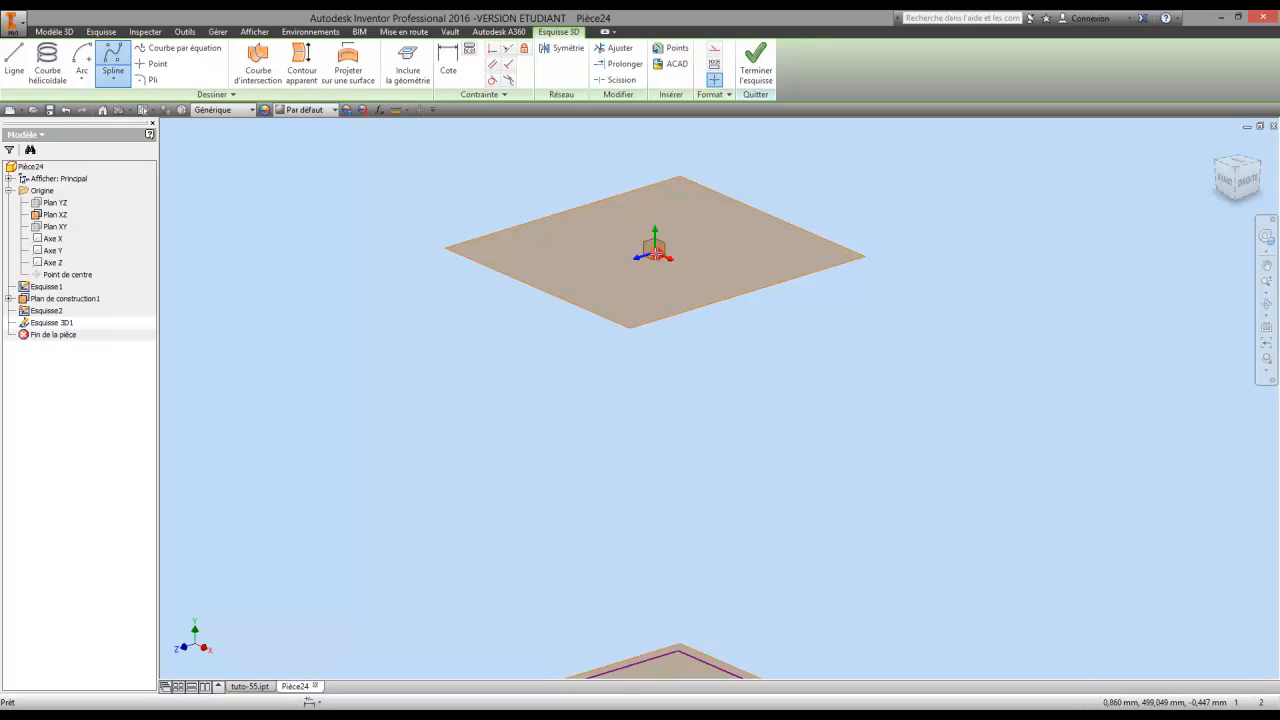
left_click(1222, 183)
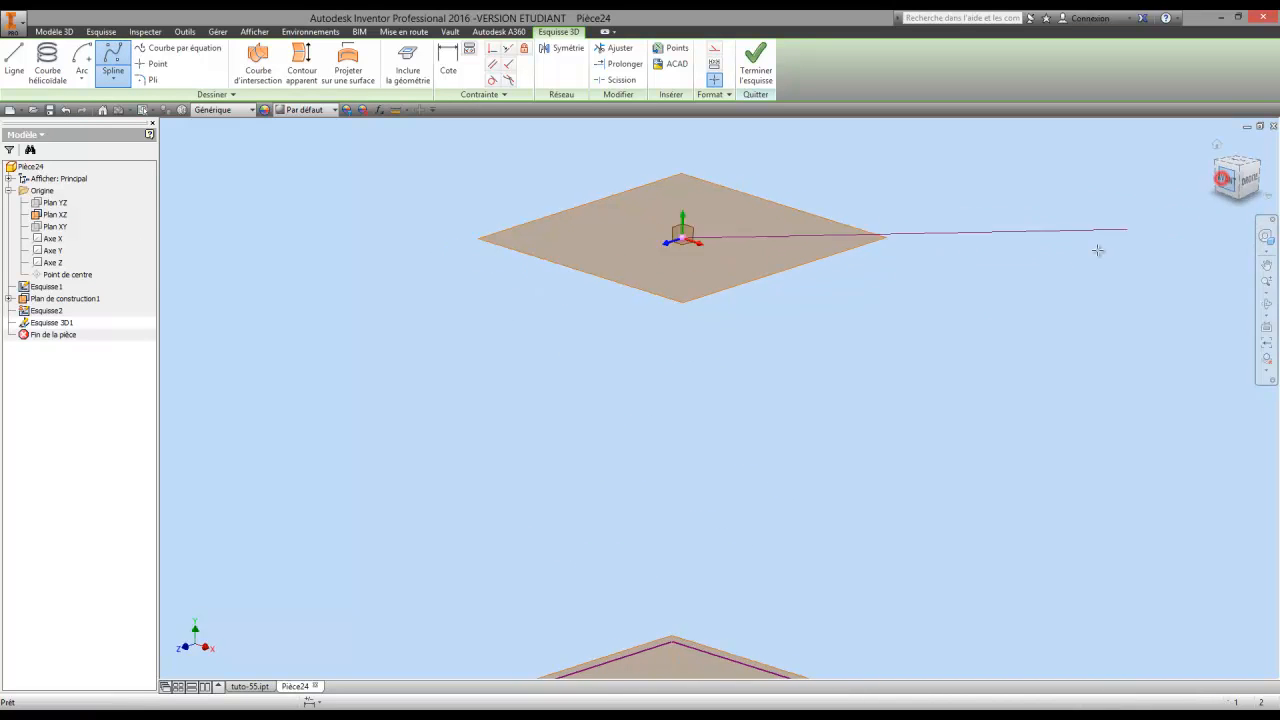
left_click(814, 346)
left_click(645, 456)
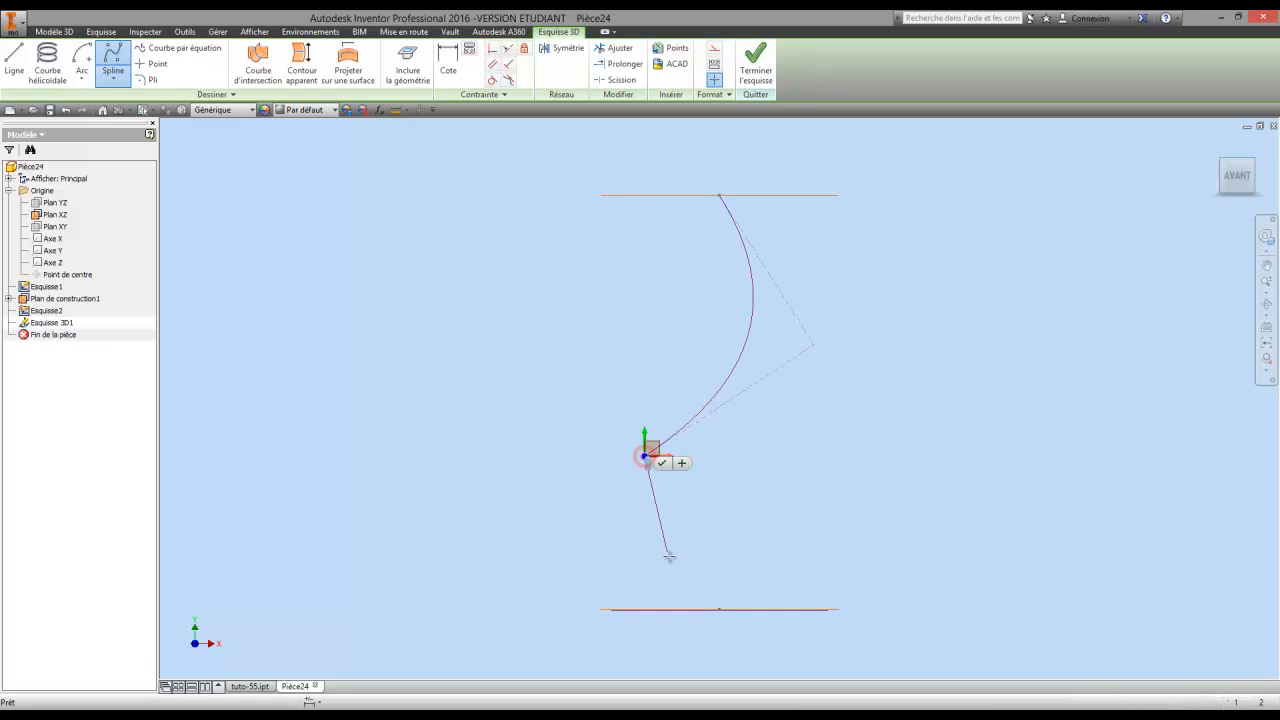
left_click(717, 608)
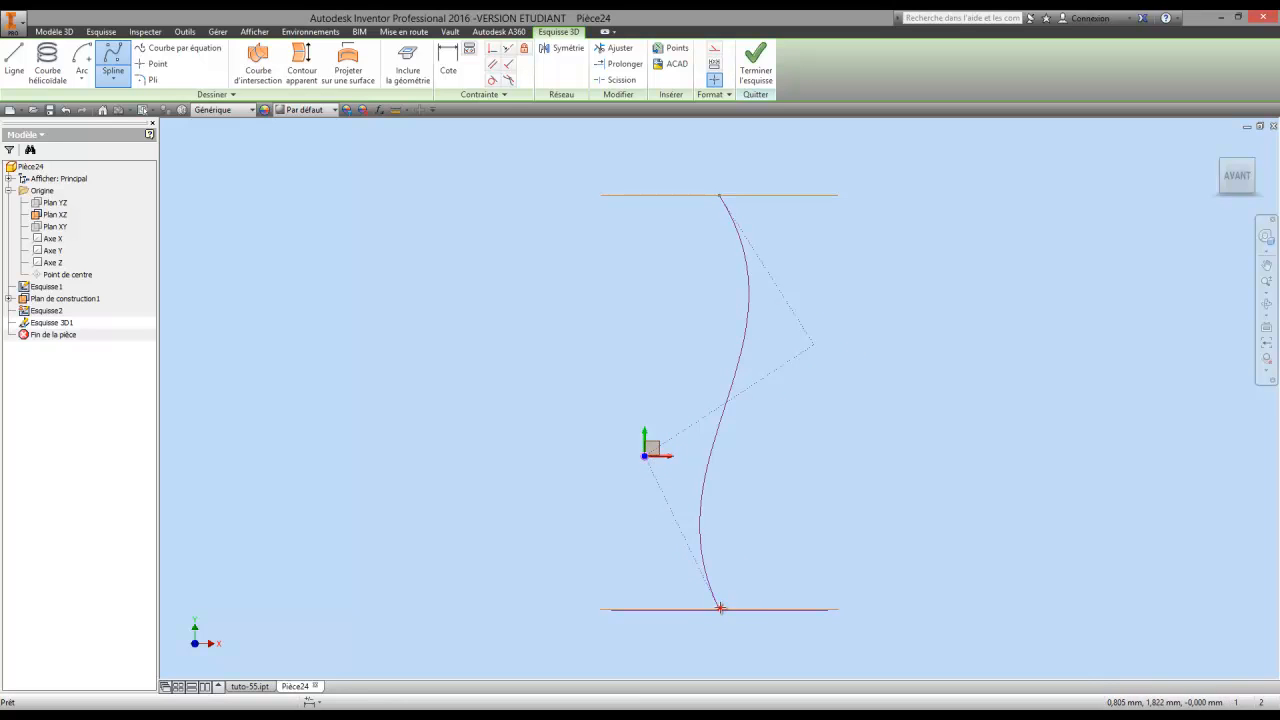
left_click(731, 610)
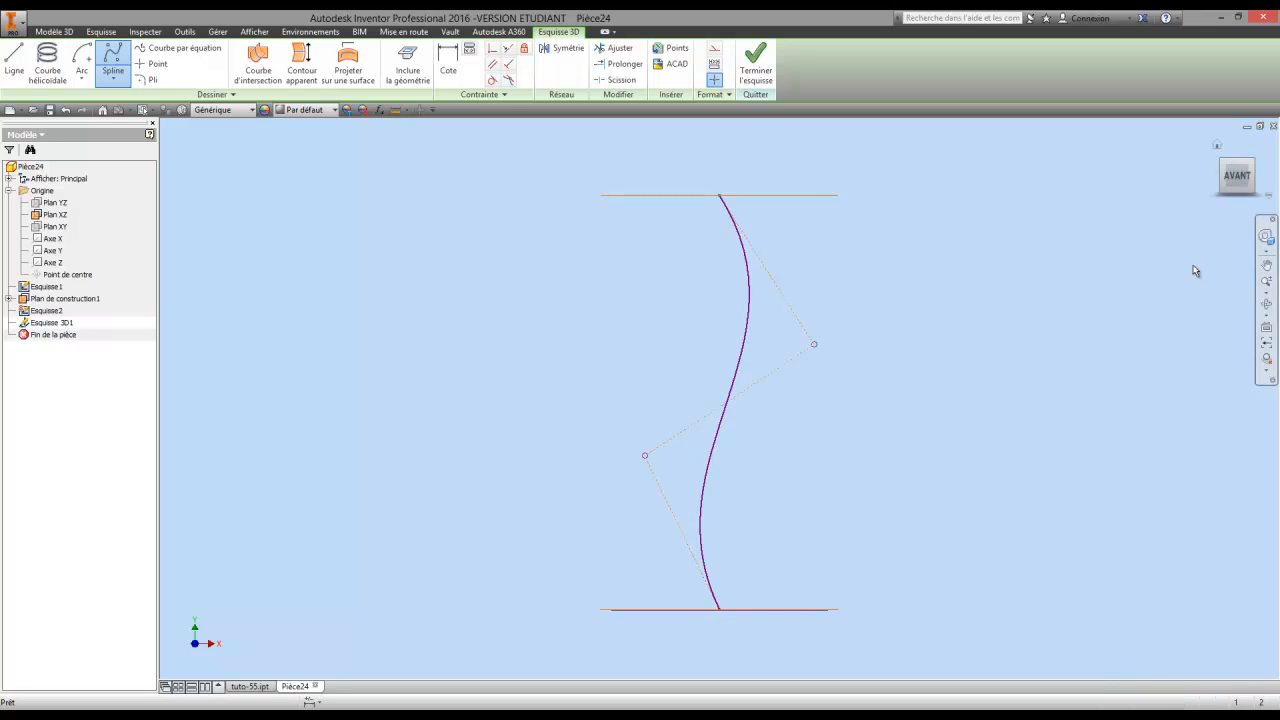
Check the spline between the two planes in an oblique view, and finish the 3D sketch.
left_click(1266, 303)
left_click_drag(883, 371, 803, 371)
right_click(800, 377)
left_click(703, 384)
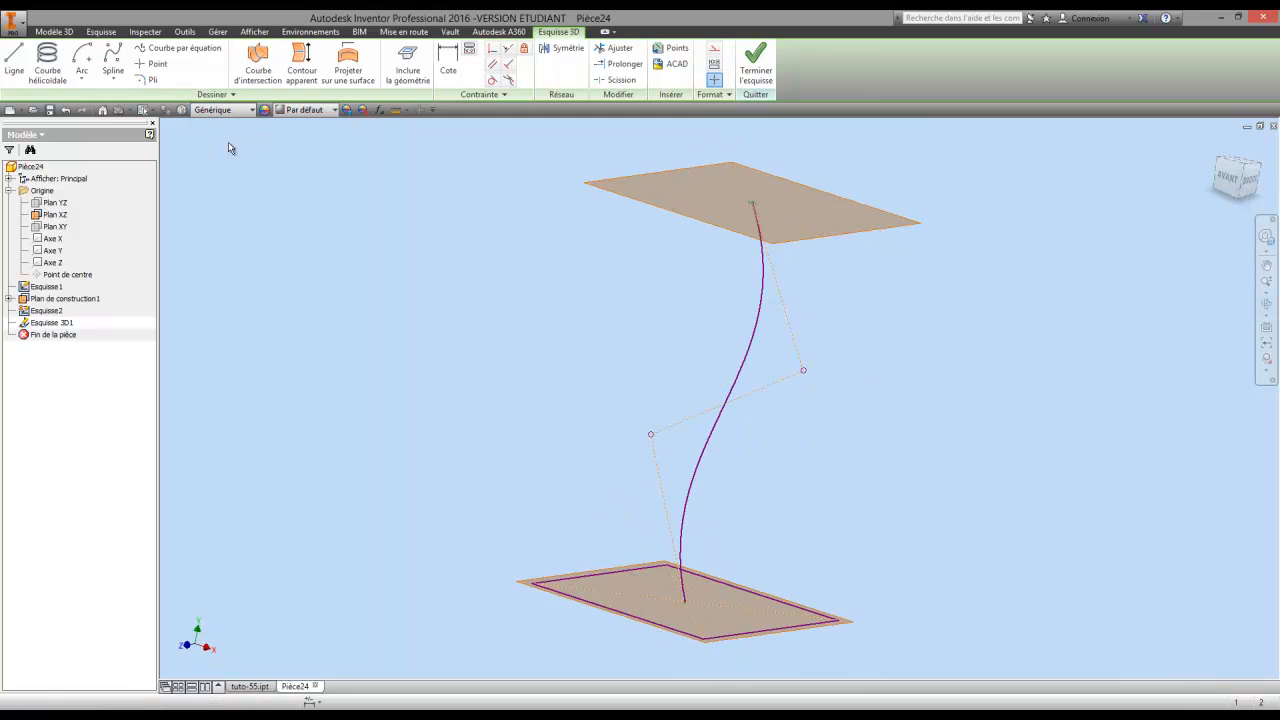
left_click(756, 62)
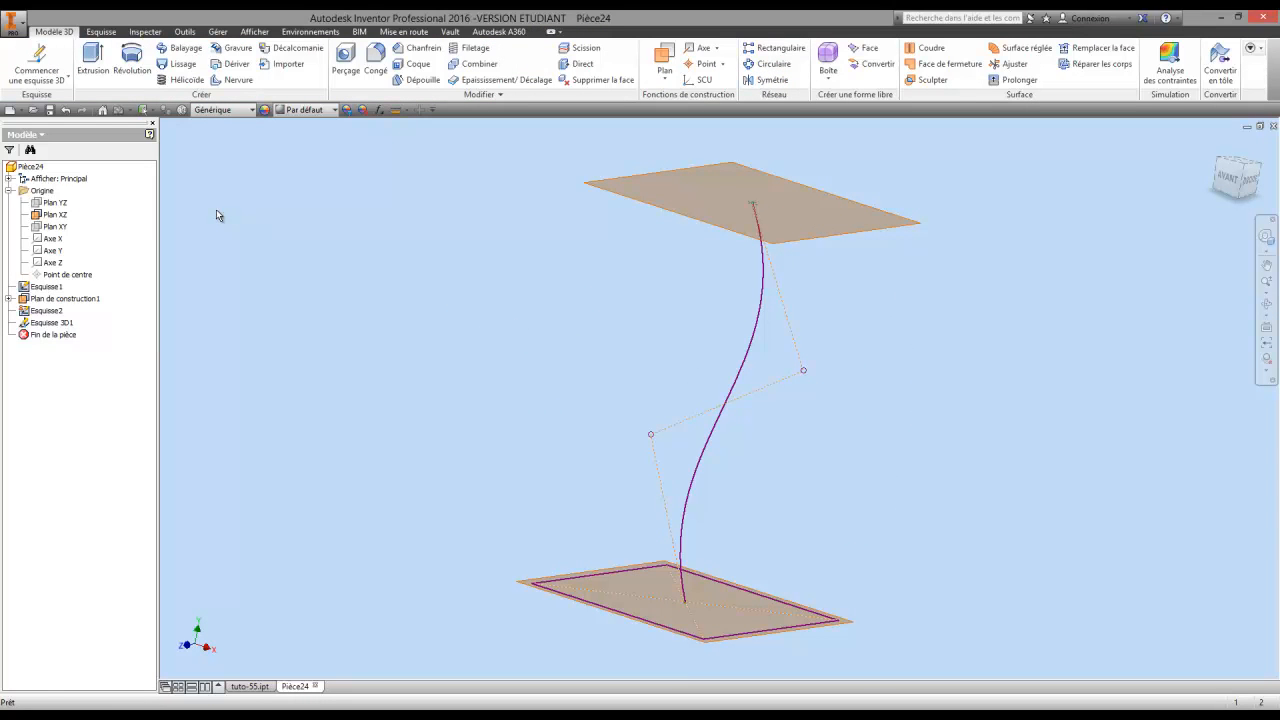
Loft a solid from the base rectangle to the point on the offset plane, using the spline as centreline.
left_click(183, 64)
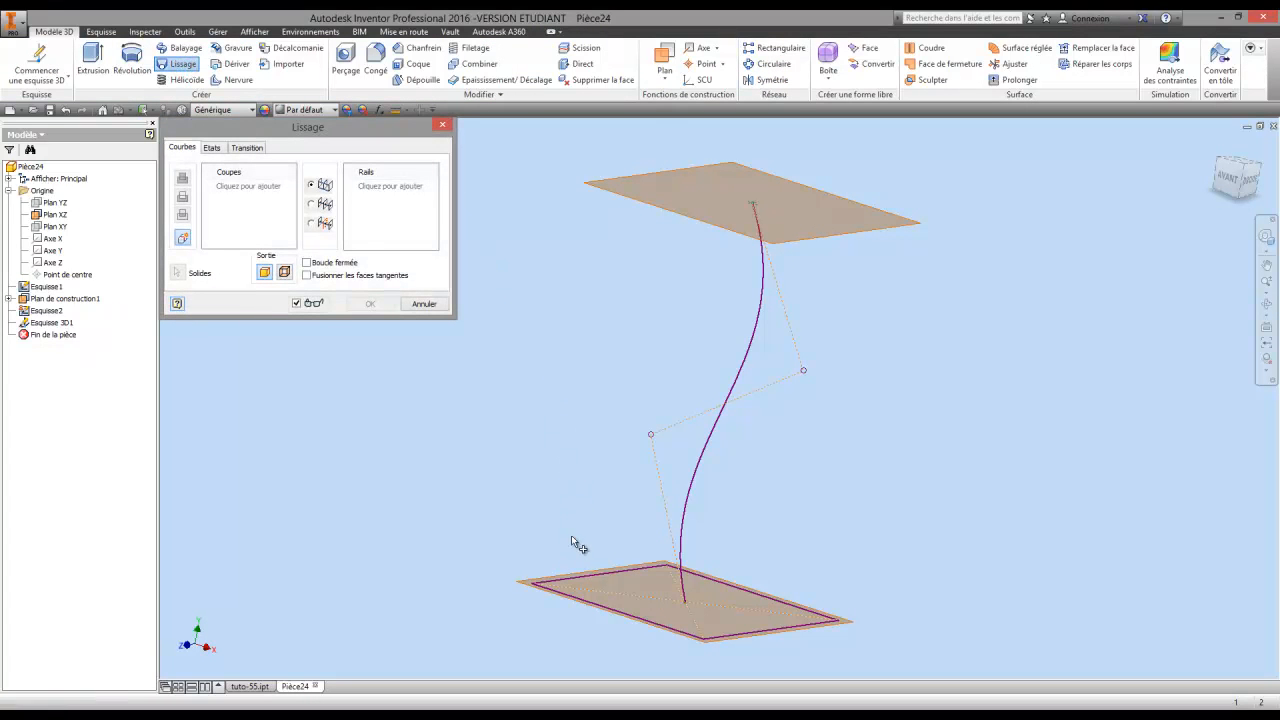
left_click(572, 598)
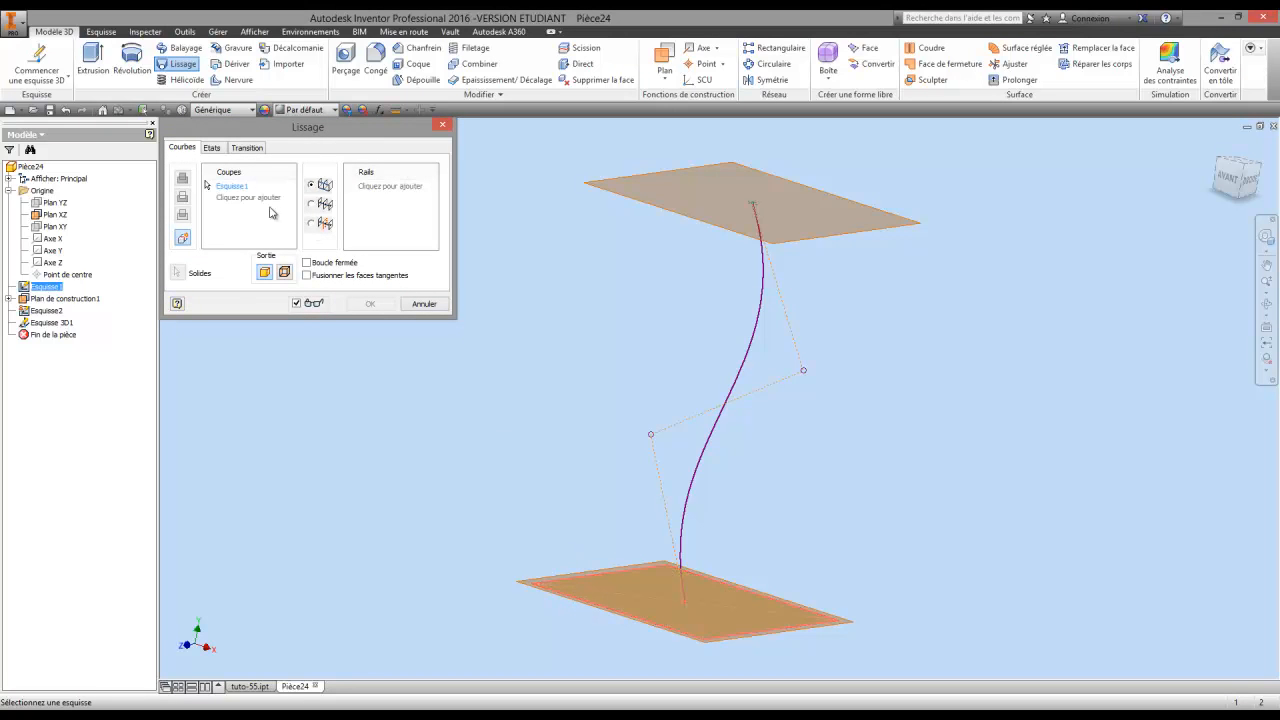
left_click(755, 204)
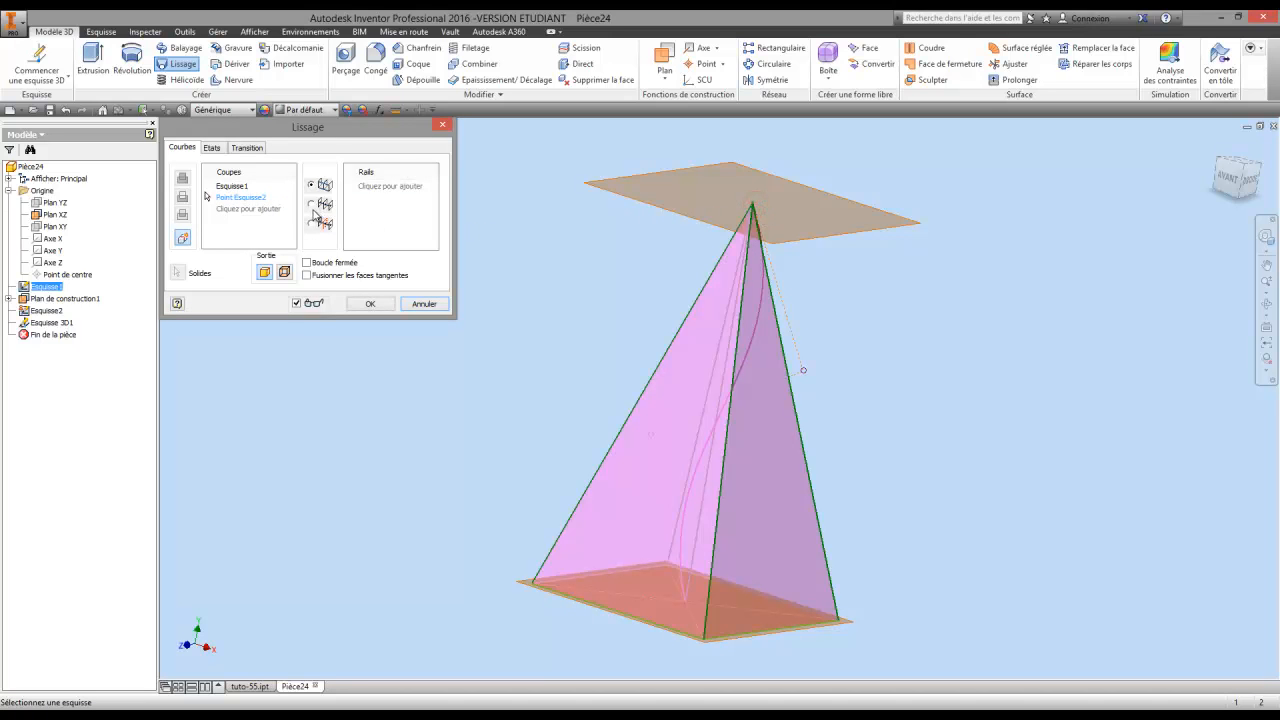
left_click(312, 205)
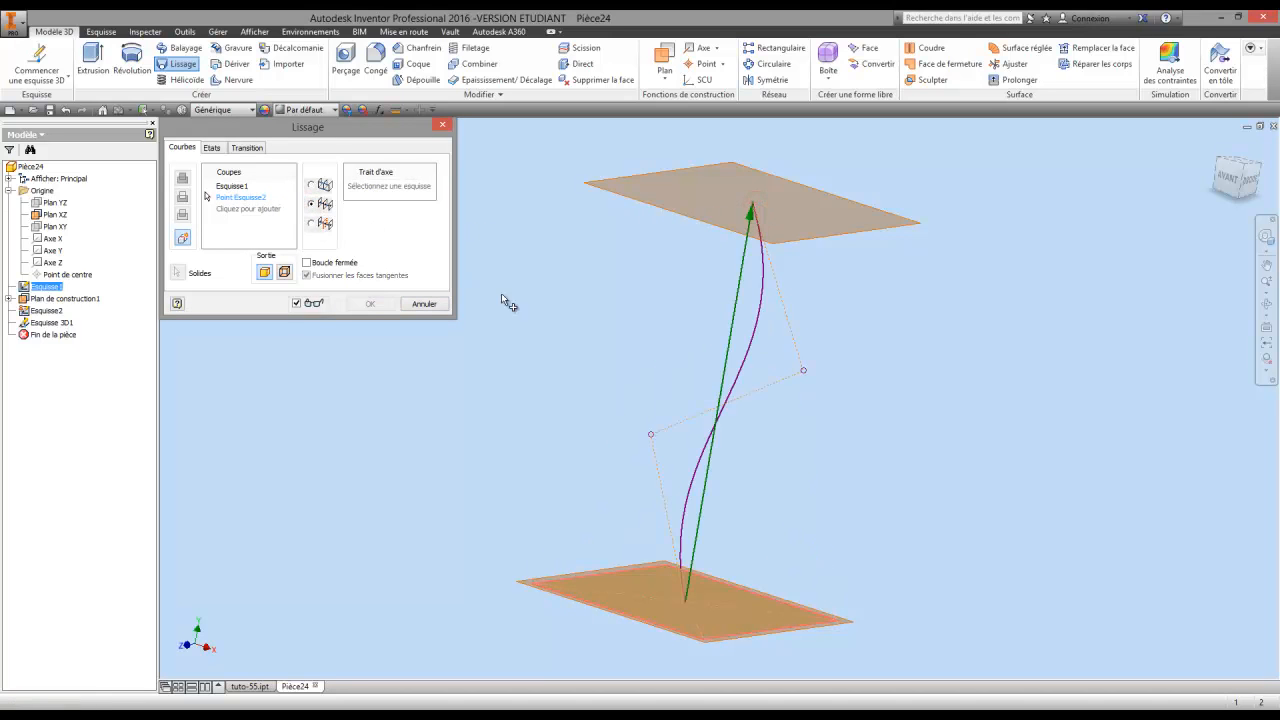
left_click(757, 363)
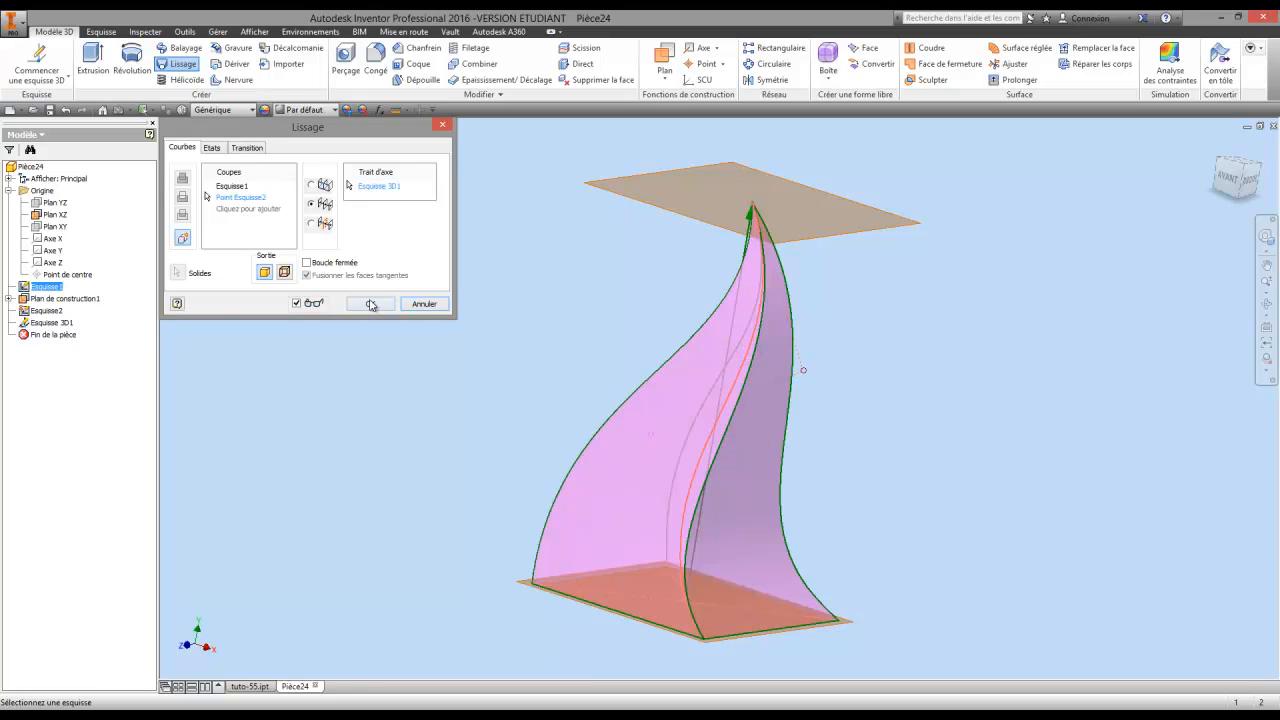
left_click(371, 304)
Edit the loft's 3D sketch, move both spline control vertices outward to accentuate the curve, and finish the sketch.
key("F4")
left_click_drag(691, 366, 741, 392)
right_click(741, 392)
left_click(647, 387)
left_click(10, 322)
right_click(63, 362)
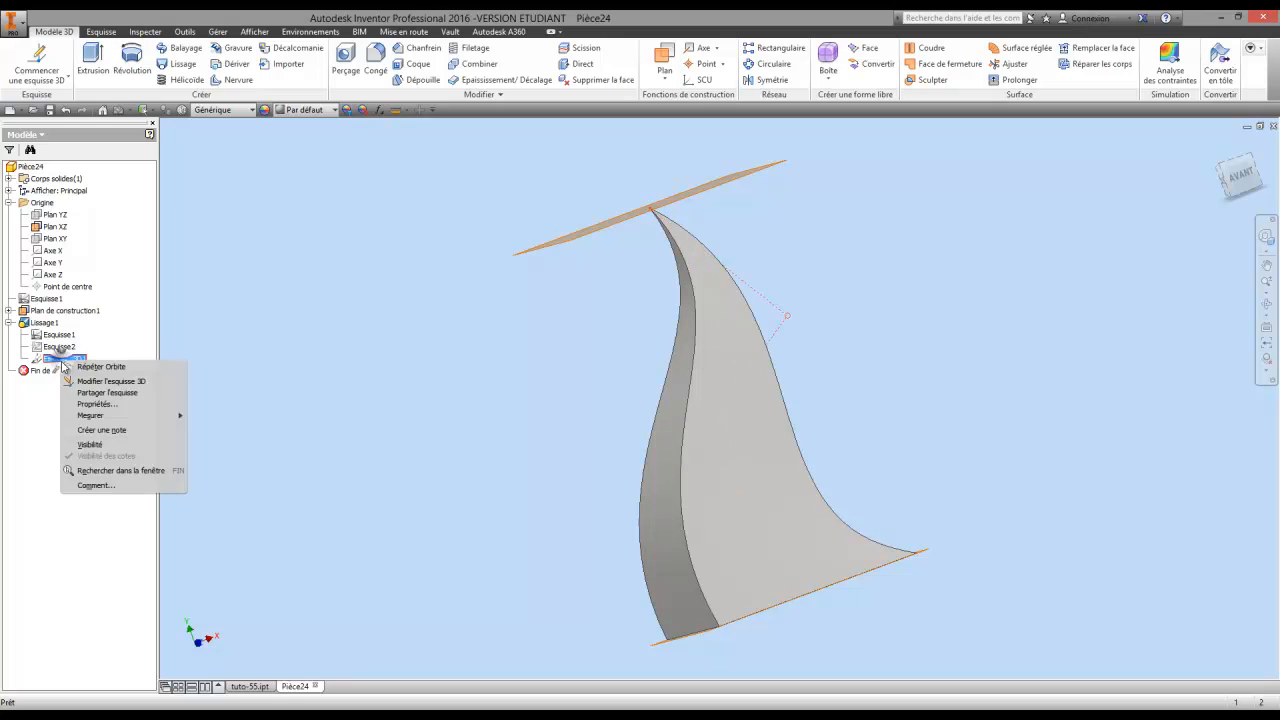
left_click(110, 381)
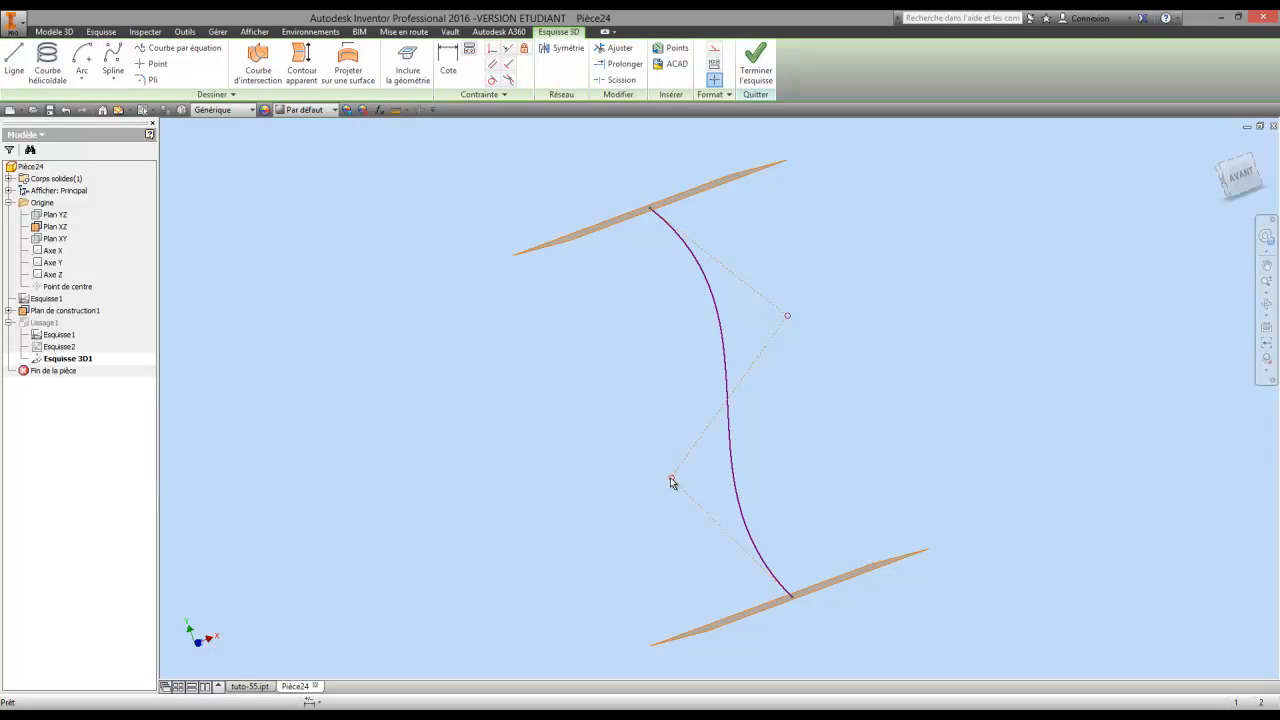
left_click_drag(671, 479, 632, 503)
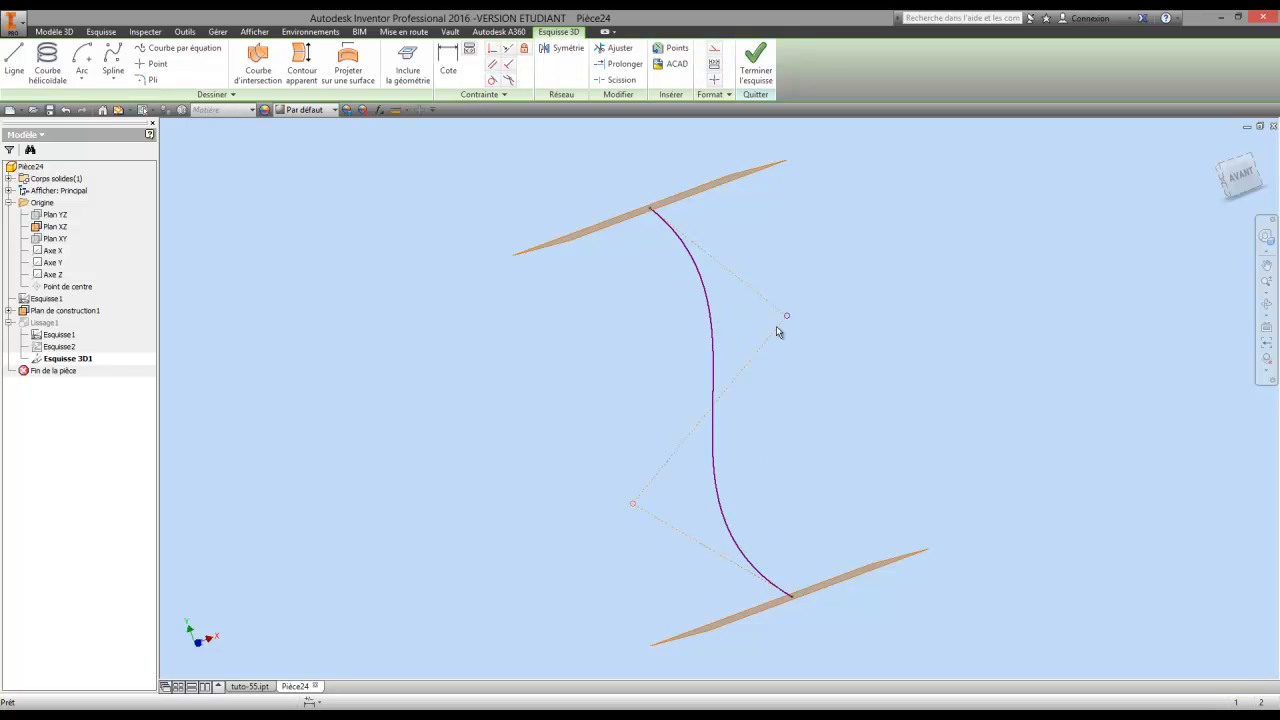
left_click_drag(790, 317, 825, 314)
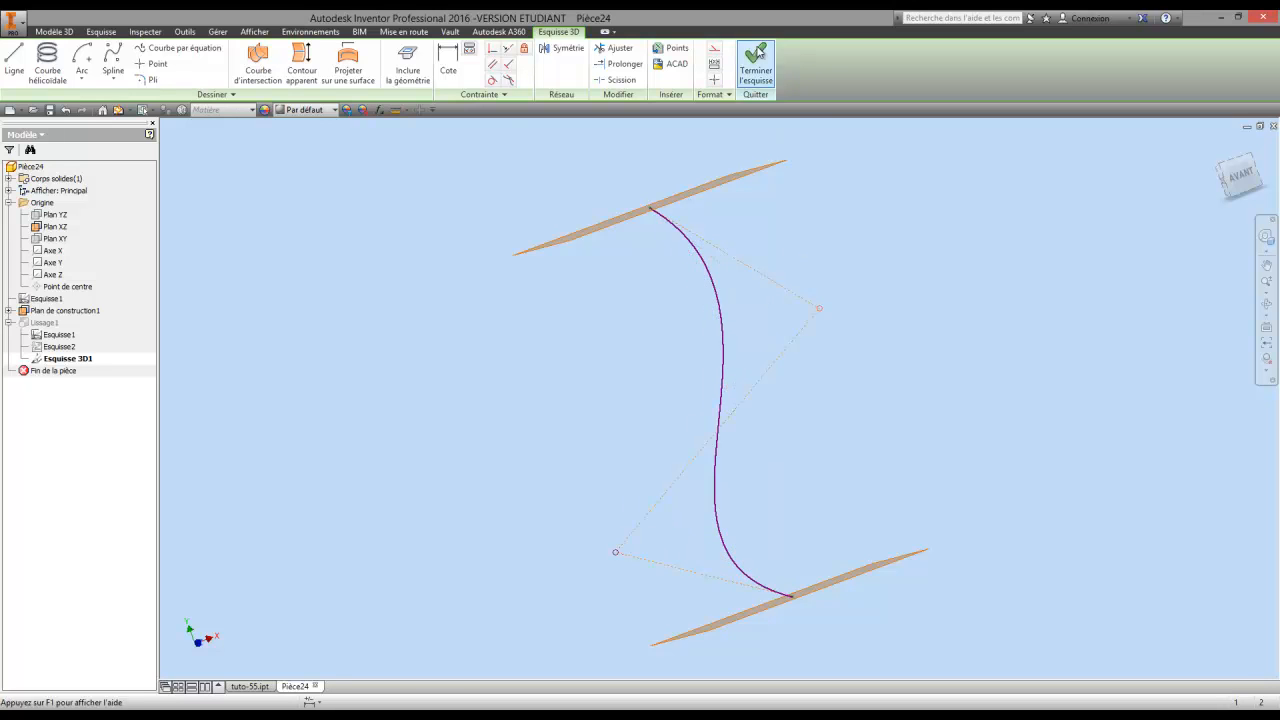
left_click(756, 62)
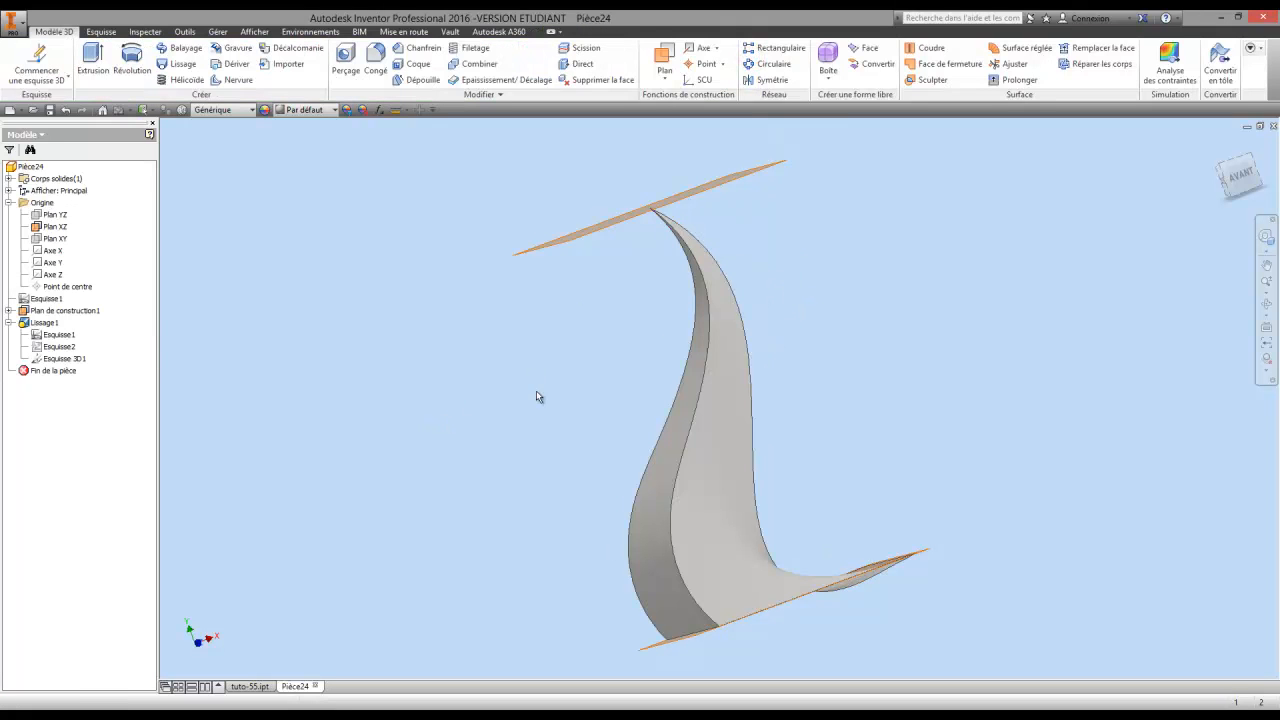
Make the loft's 3D sketch visible, reposition the spline's control vertices directly beside the solid, and update the part.
key("F4")
mouse_move(783, 451)
left_mouse_down()
mouse_move(777, 466)
mouse_move(770, 452)
left_mouse_up()
right_click(770, 452)
left_click(683, 450)
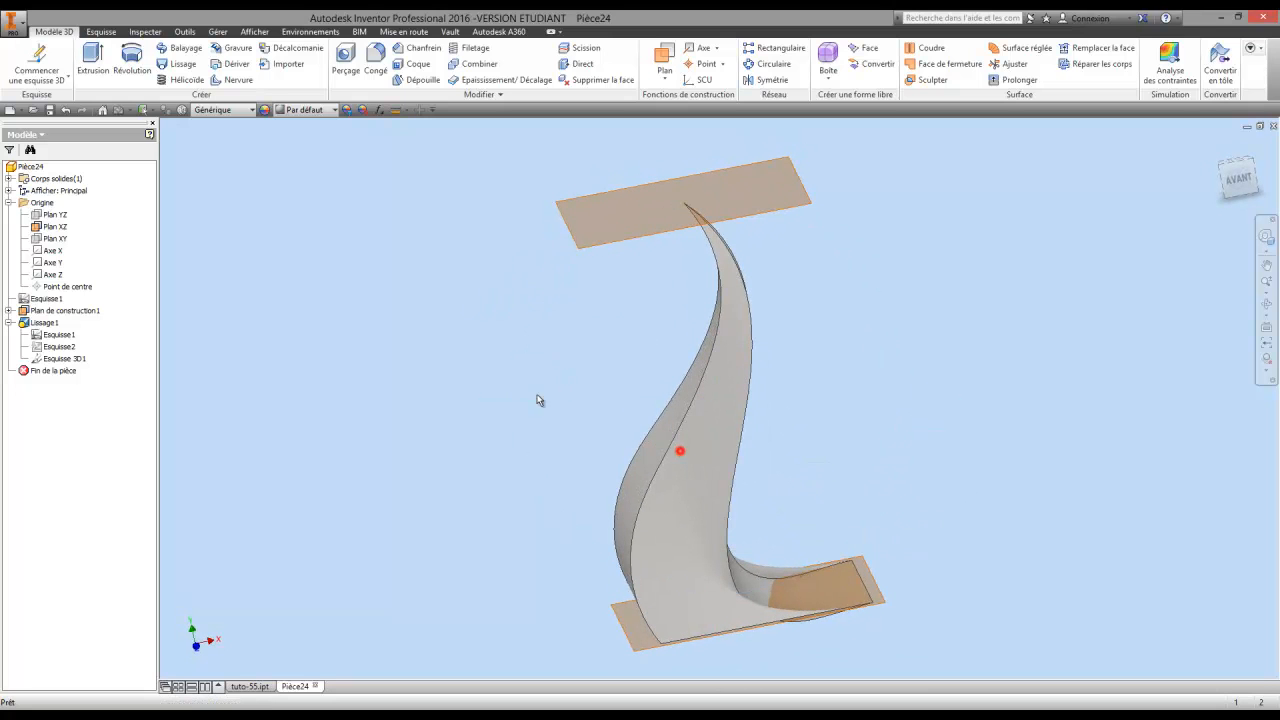
right_click(62, 358)
left_click(100, 440)
left_click_drag(836, 328, 799, 330)
left_click(118, 111)
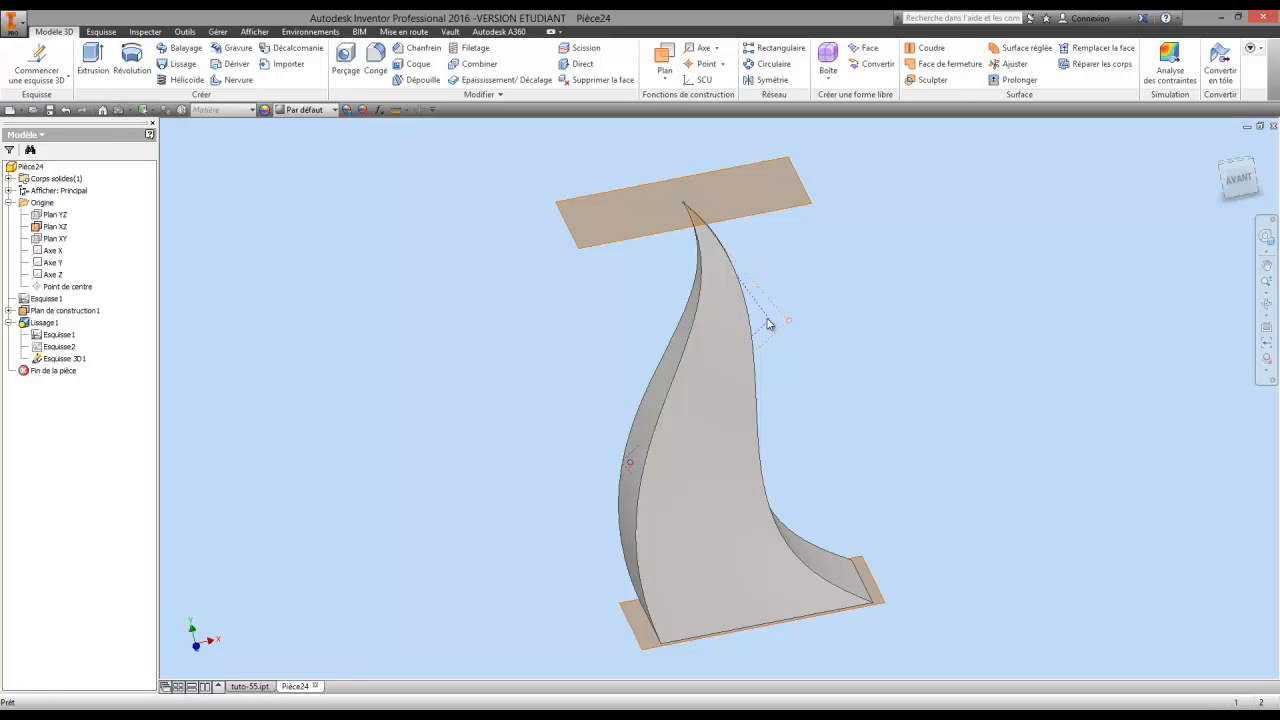
left_click(117, 114)
Examine the updated curved solid from another angle.
key("F4")
mouse_move(682, 449)
left_mouse_down()
mouse_move(660, 464)
mouse_move(740, 437)
mouse_move(791, 443)
mouse_move(694, 466)
mouse_move(697, 454)
left_mouse_up()
right_click(697, 454)
left_click(600, 443)
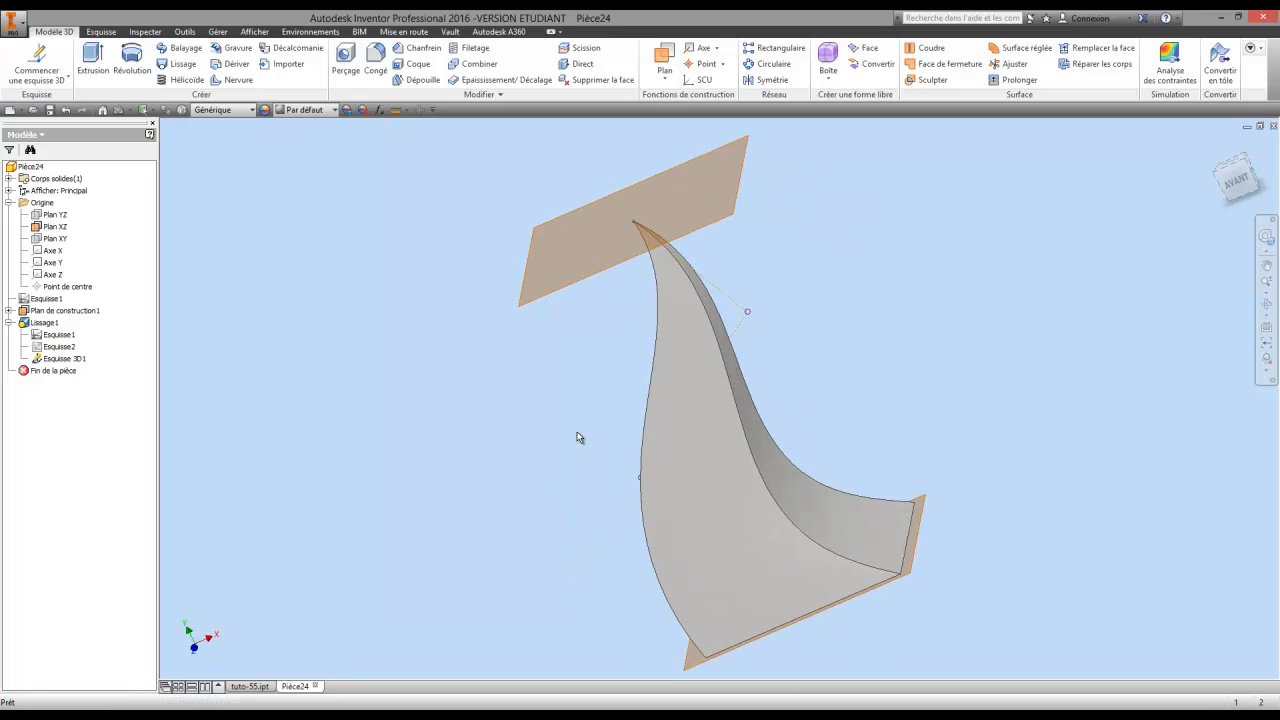
Examine the example solids in the tuto-55 part and return to the Pièce24 part.
left_click(249, 686)
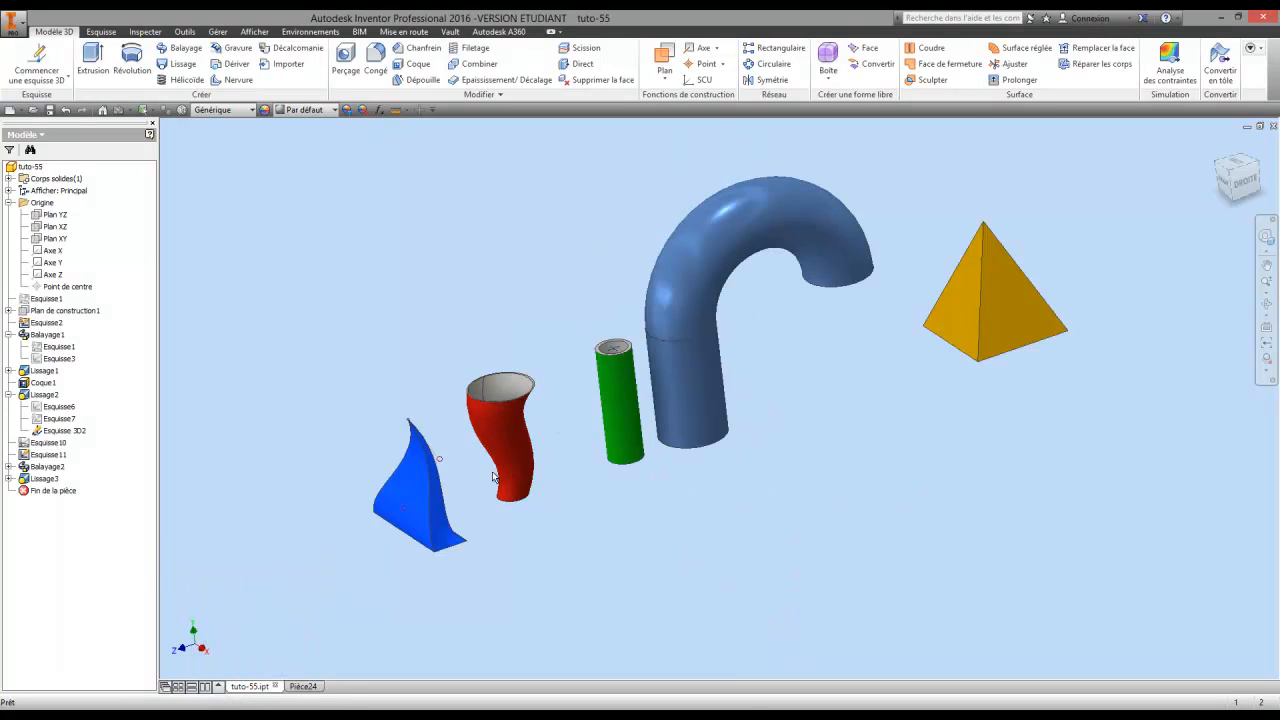
left_click(515, 437)
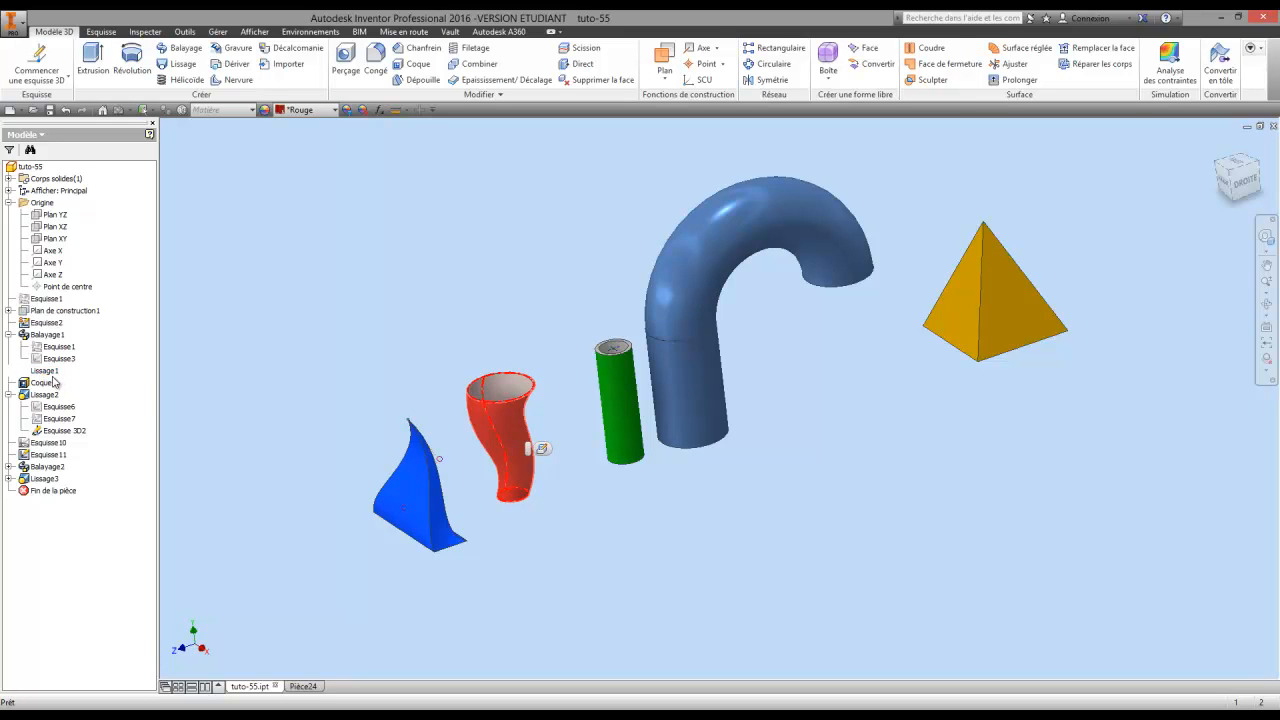
left_click(300, 686)
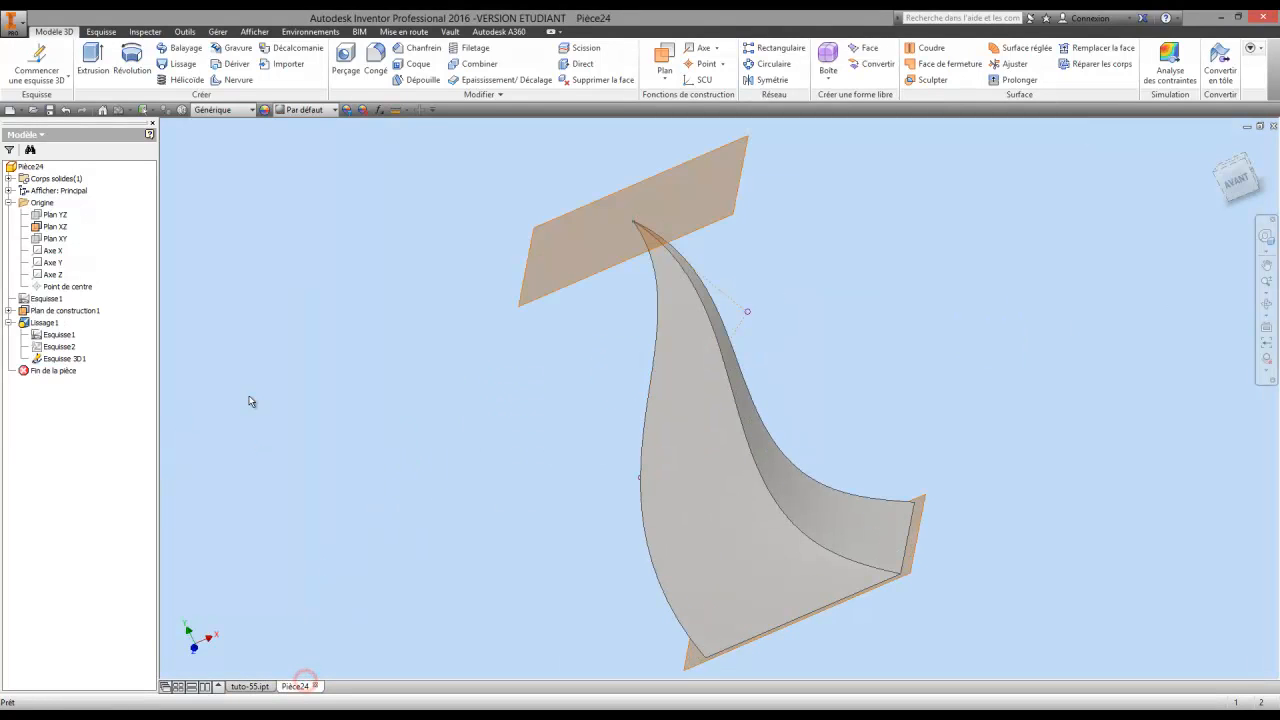
Undo the loft, its sketches, the construction plane and the base rectangle, back to the empty first sketch.
left_click(70, 114)
left_click(70, 114)
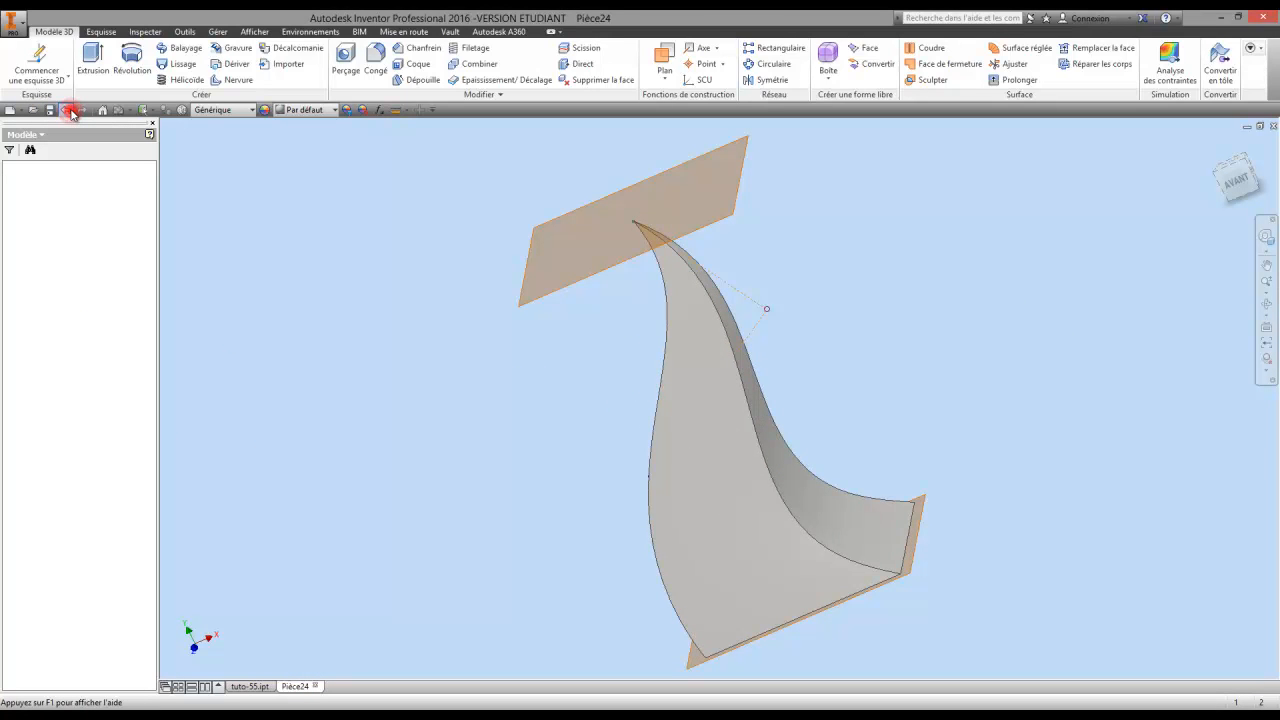
left_click(70, 114)
left_click(68, 112)
left_click(68, 112)
left_click(68, 112)
left_click(68, 112)
left_click(68, 112)
left_click(68, 112)
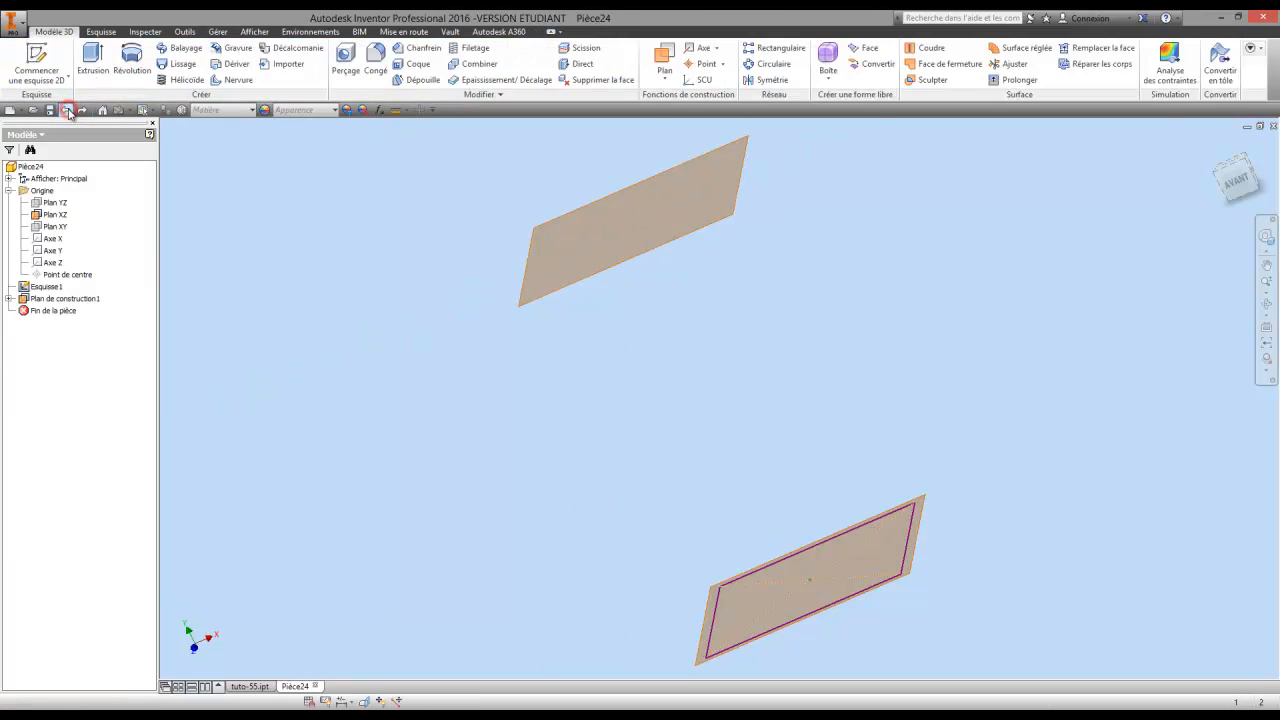
left_click(68, 112)
left_click(68, 112)
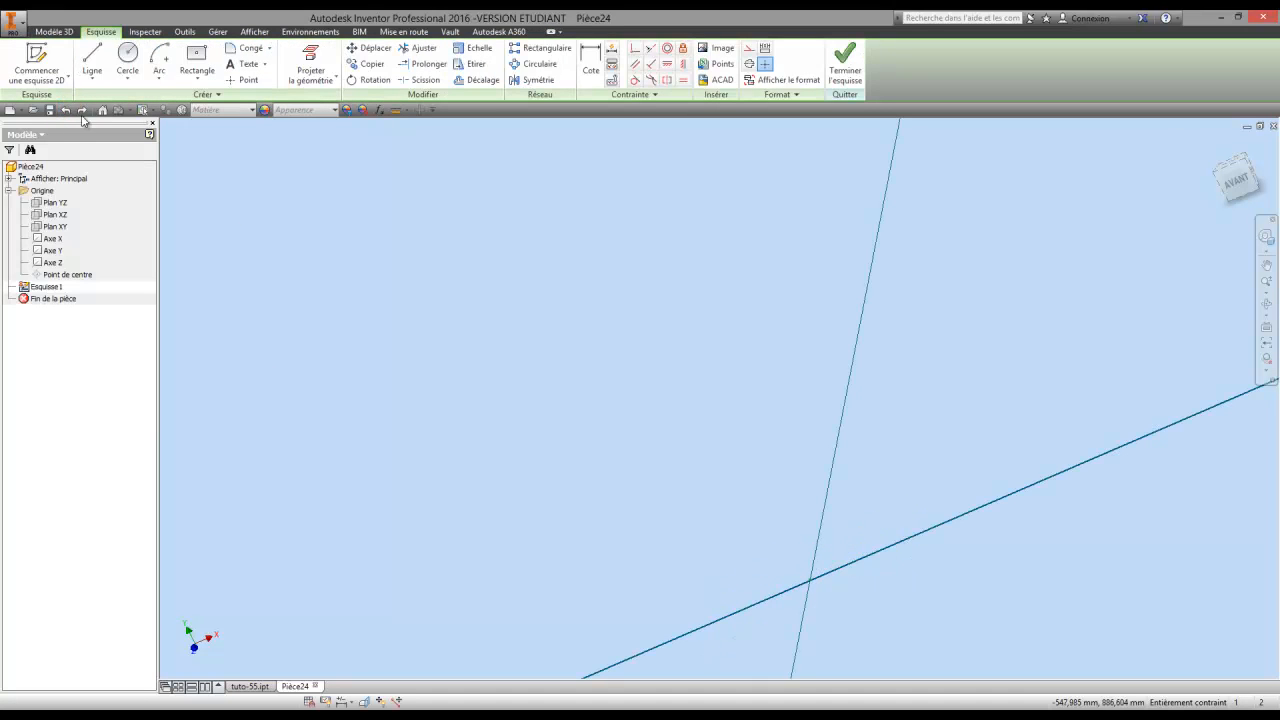
Draw two concentric circles of 36 mm and 40 mm diameter centred on the origin, and finish the sketch.
left_click(1232, 160)
middle_click_drag(831, 402, 820, 404)
left_click(128, 53)
left_click(693, 385)
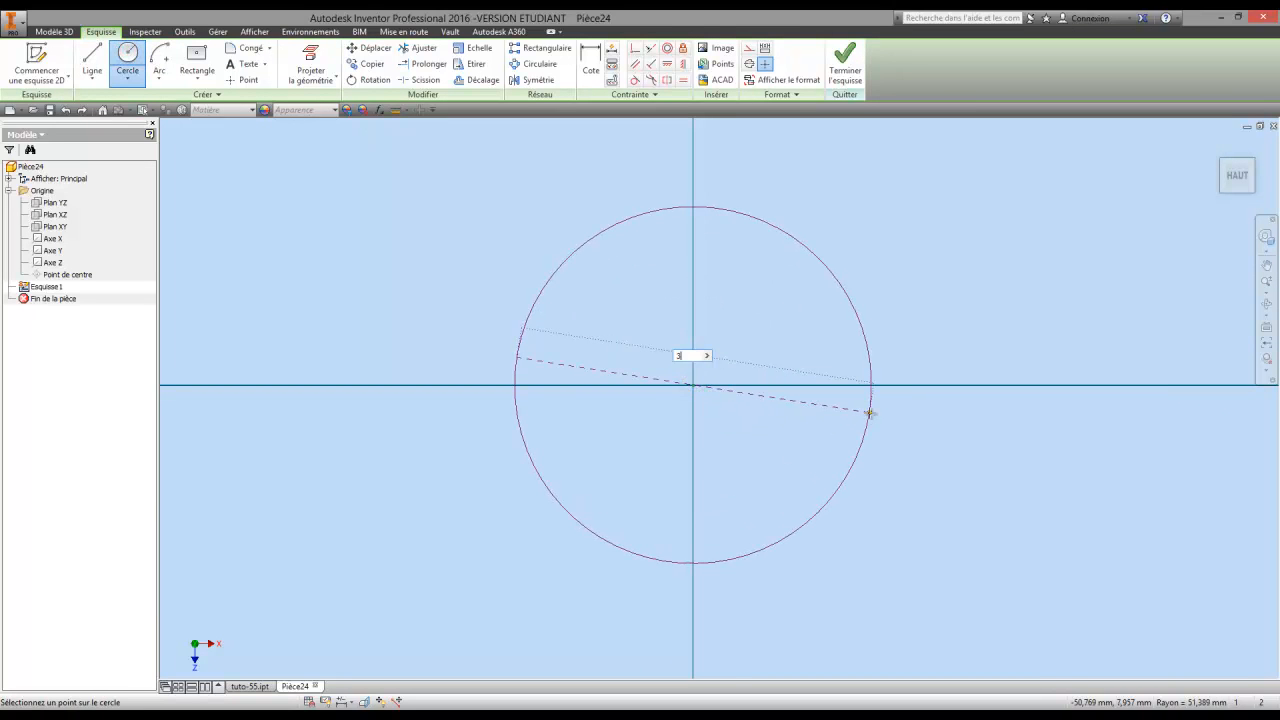
type("36")
key("Return")
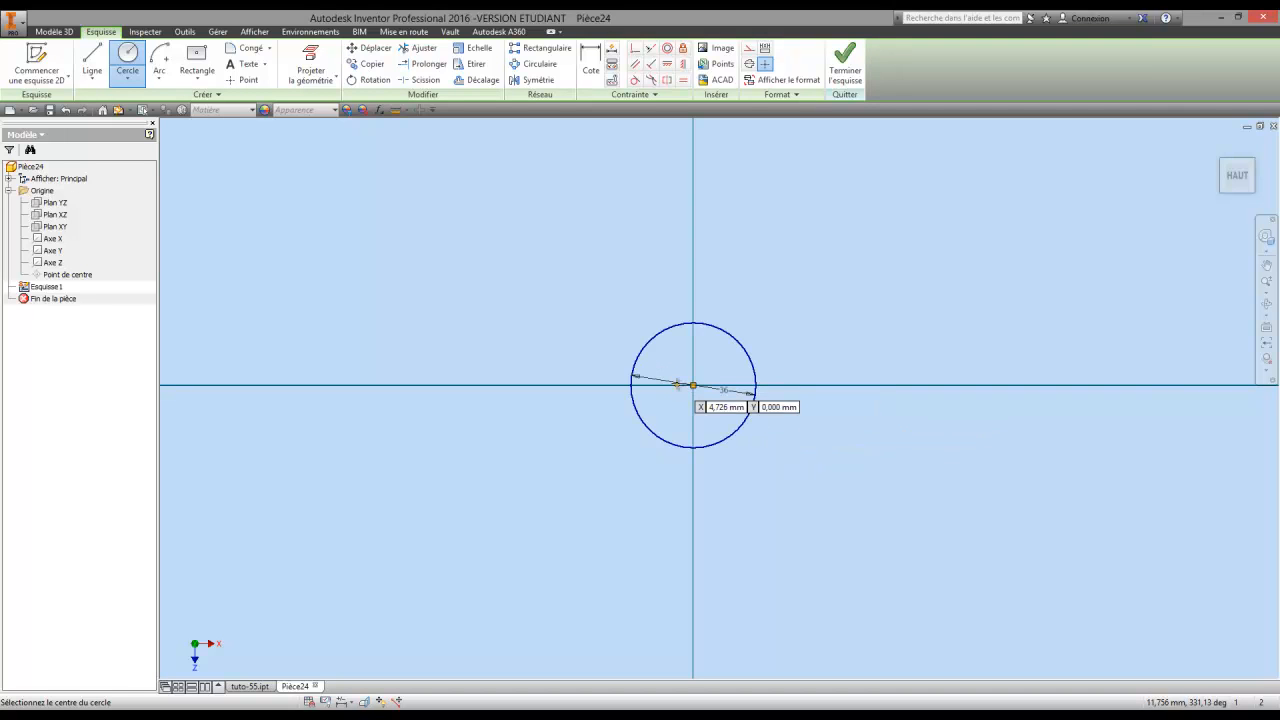
left_click(693, 385)
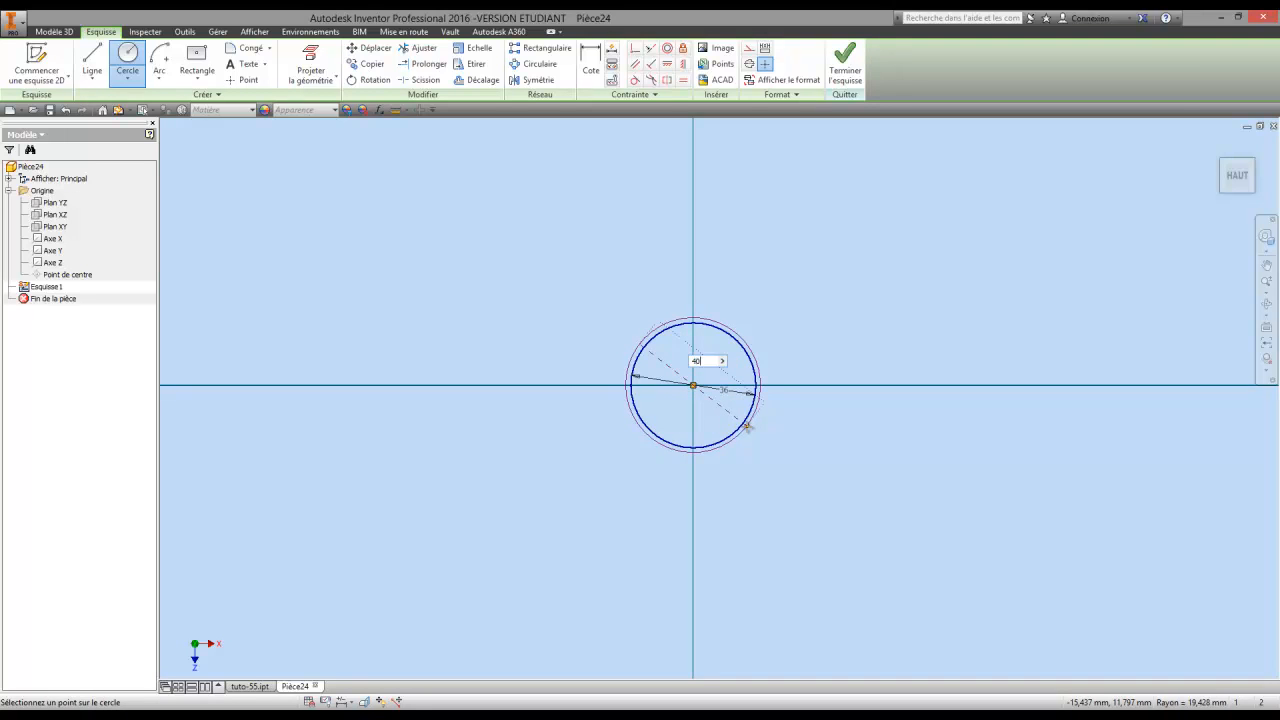
type("40")
key("Return")
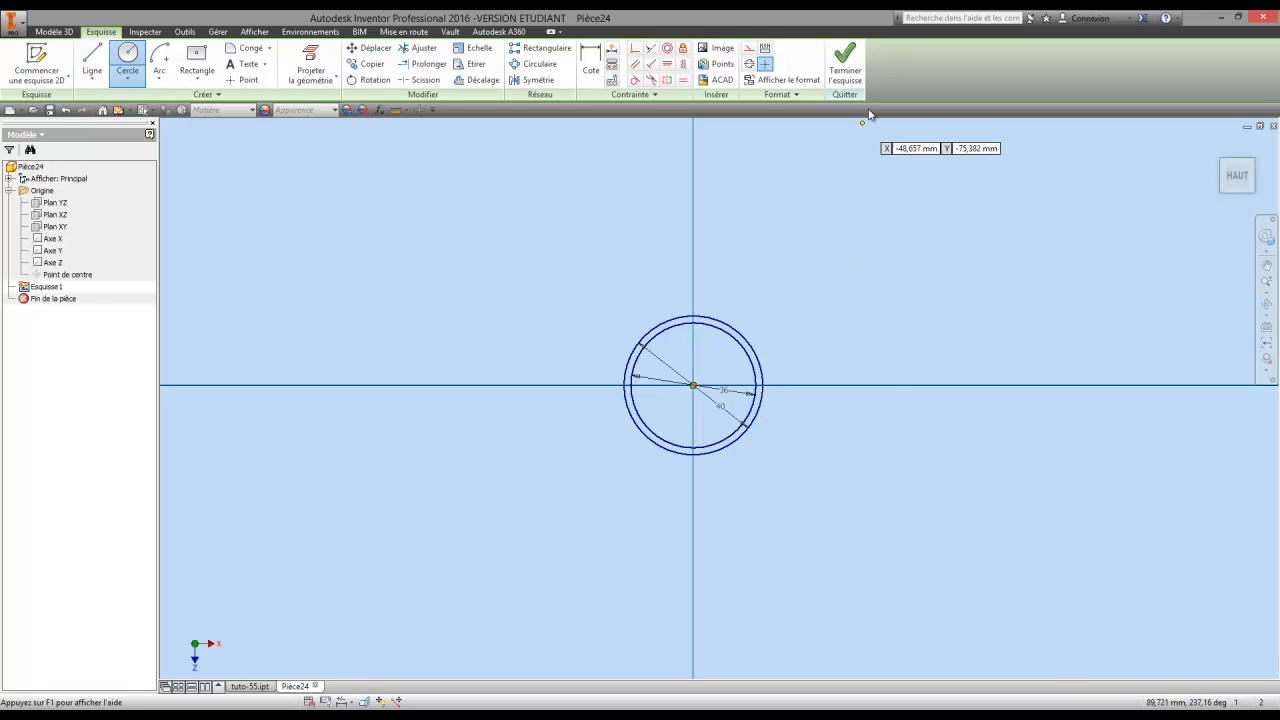
left_click(846, 70)
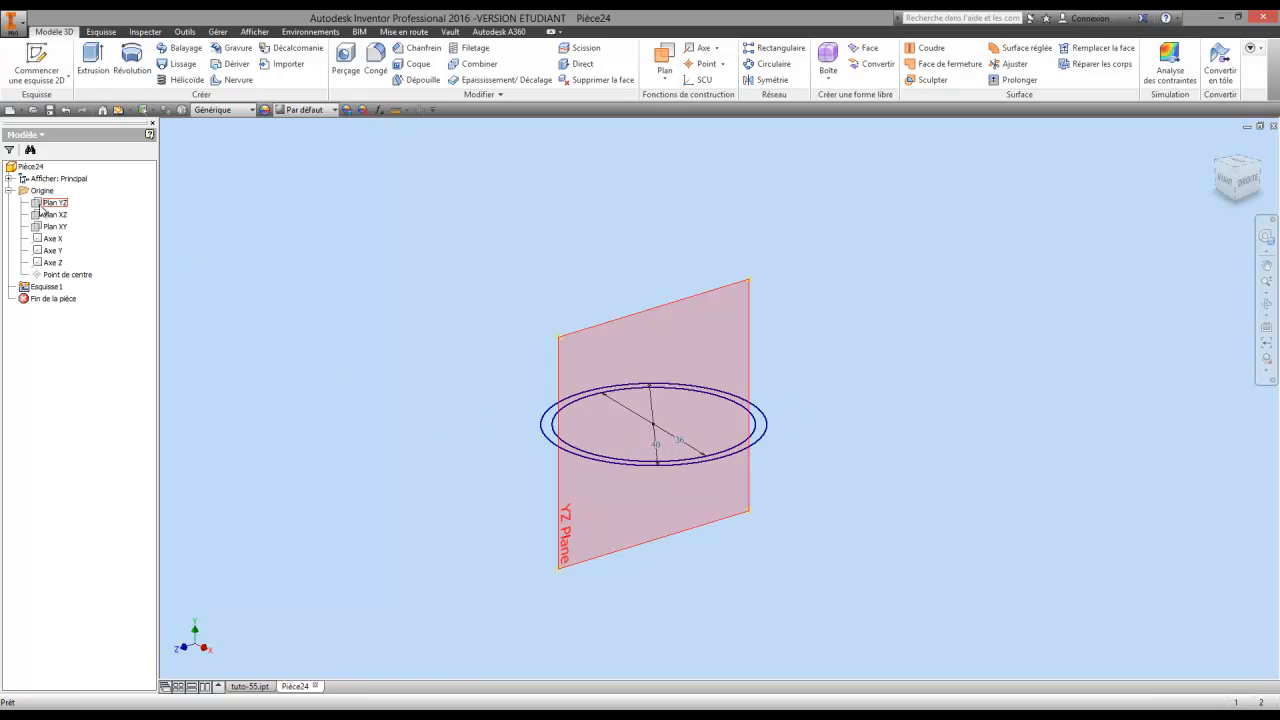
Make the YZ origin plane visible and start a new 2D sketch on it.
right_click(45, 204)
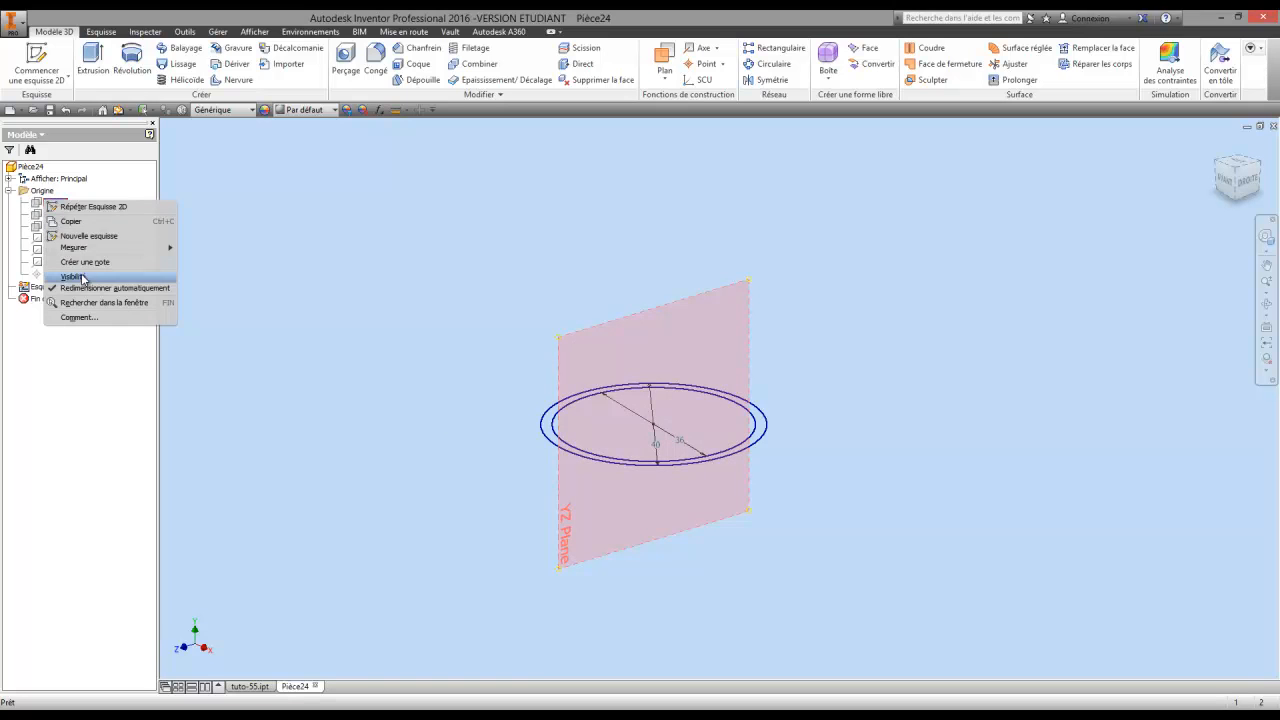
left_click(80, 276)
key("F4")
mouse_move(766, 354)
left_mouse_down()
mouse_move(826, 357)
mouse_move(776, 358)
left_mouse_up()
right_click(776, 358)
left_click(752, 418)
left_click(570, 335)
right_click(570, 336)
left_click(593, 374)
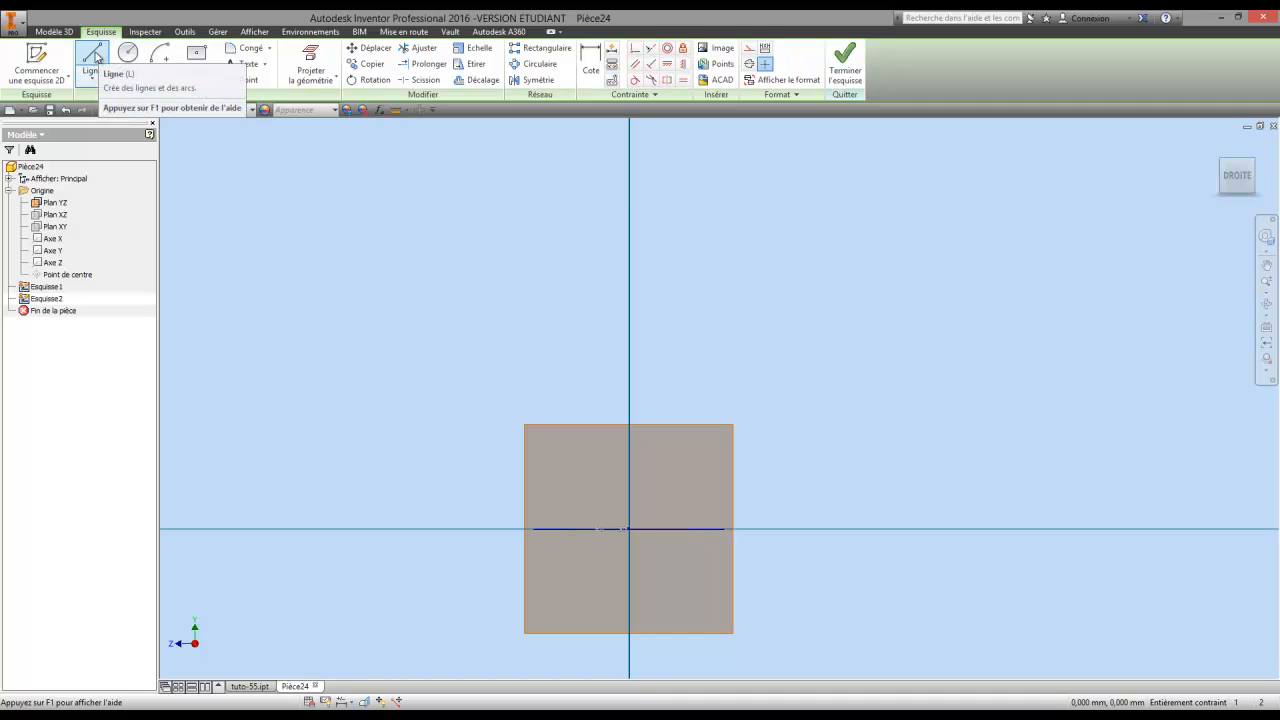
Draw a vertical line about 219 mm long upward from the origin and finish the sketch.
left_click(92, 57)
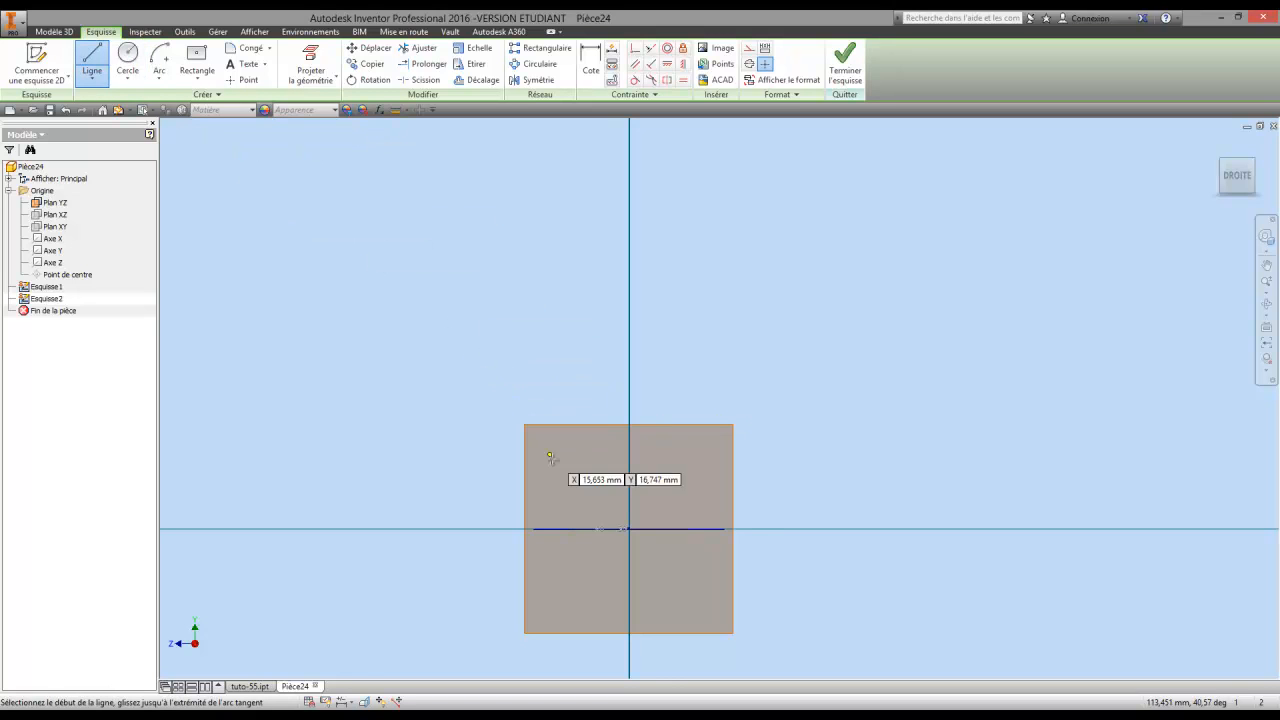
left_click(629, 529)
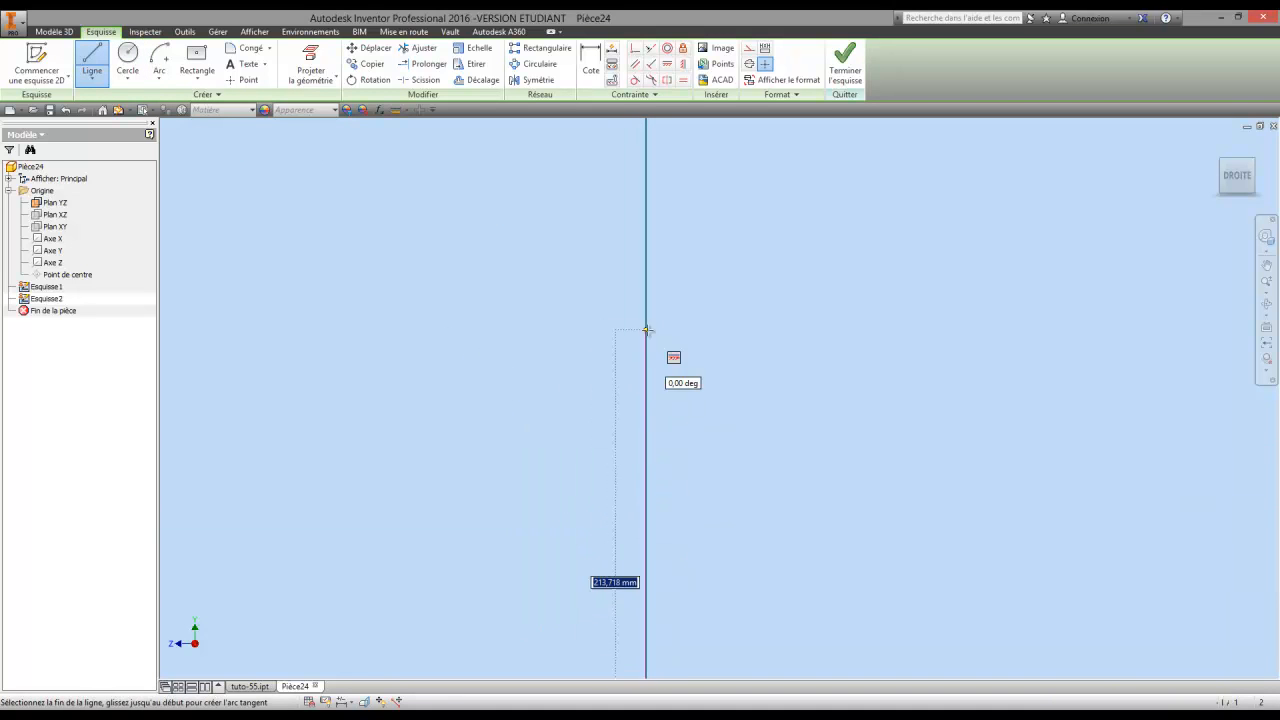
left_click(645, 319)
right_click(831, 288)
left_click(843, 286)
scroll(808, 323, "up", 5)
middle_click_drag(808, 323, 681, 340)
left_click(845, 65)
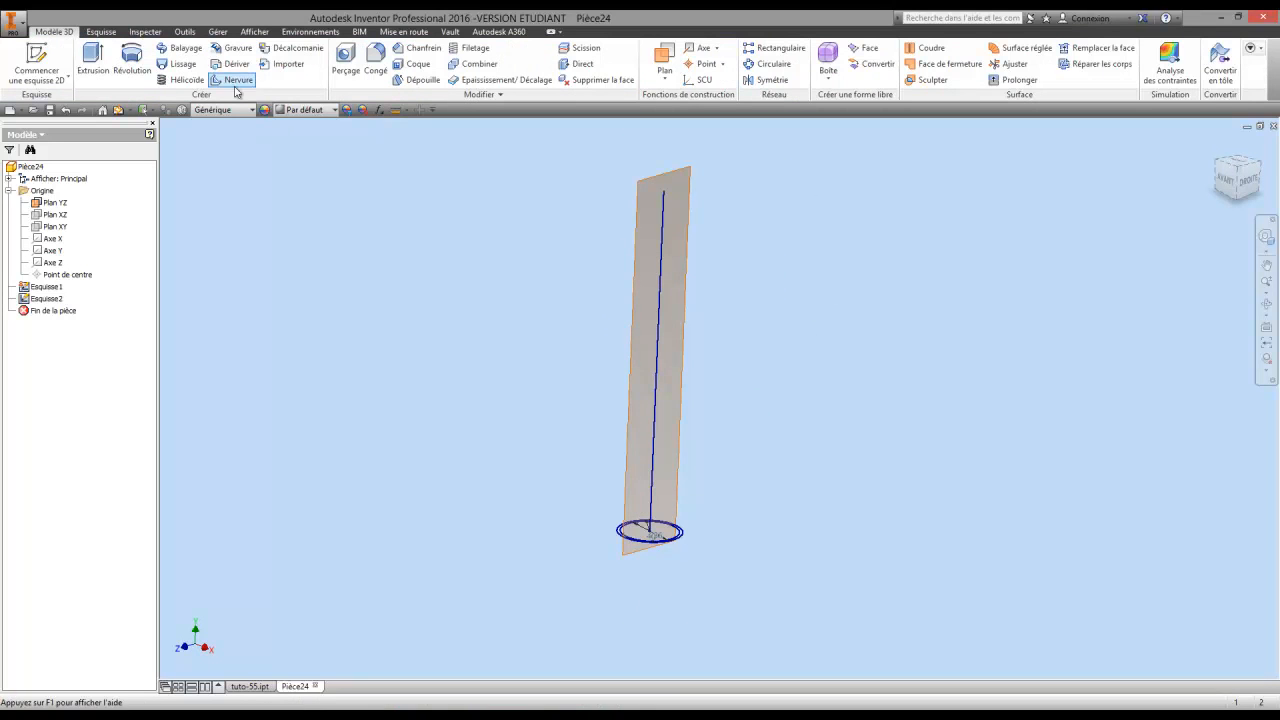
Sweep the ring between the two circles along the vertical line to form a solid tube.
left_click(175, 49)
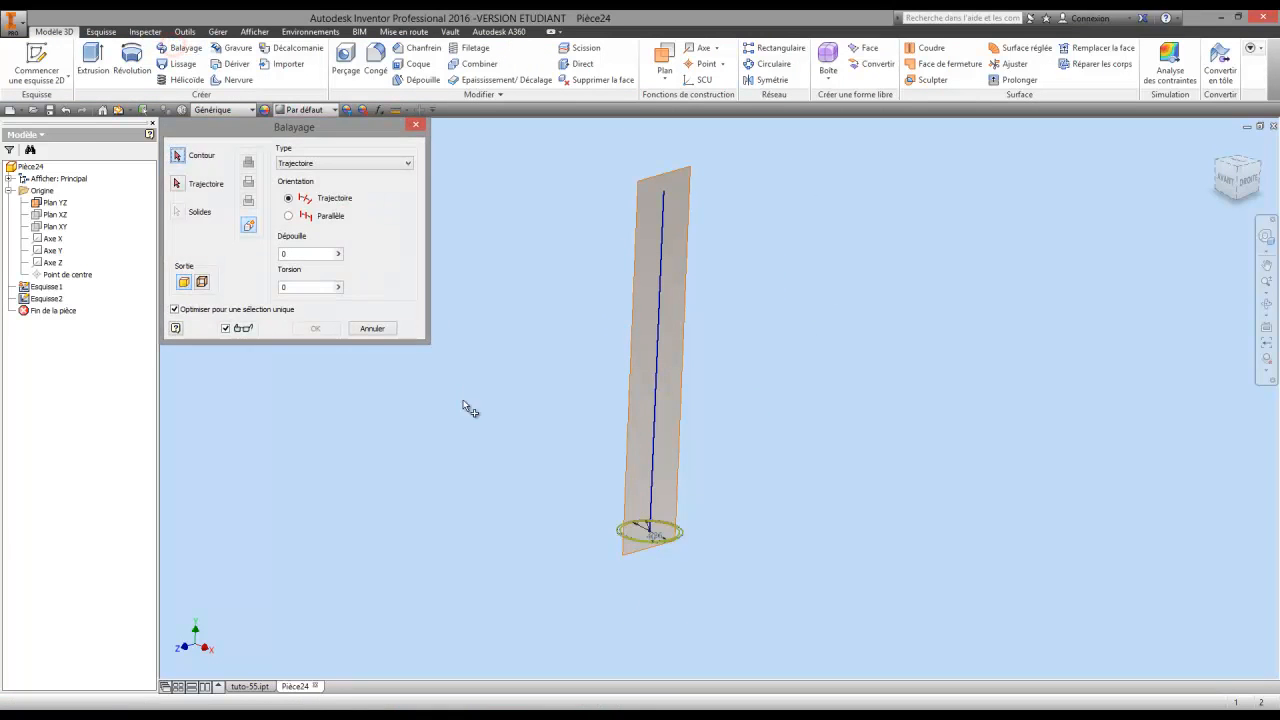
scroll(510, 430, "up", 3)
left_click(746, 631)
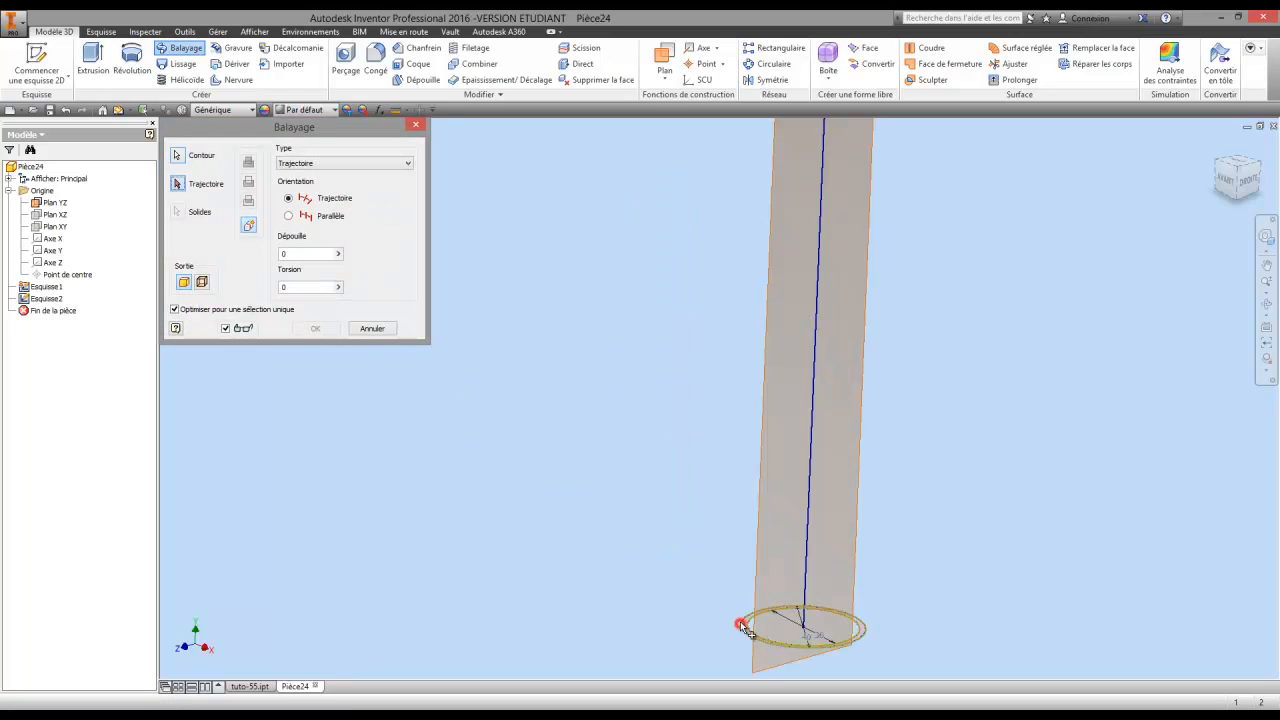
scroll(623, 517, "down", 5)
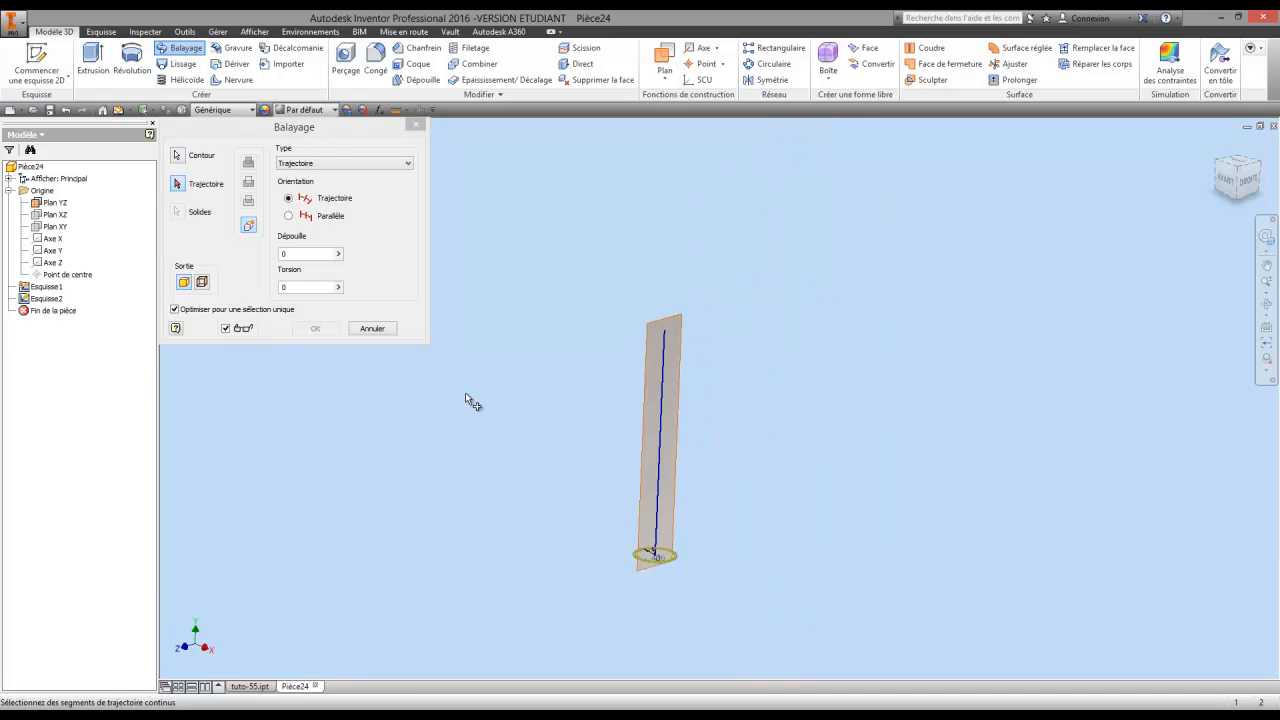
left_click(648, 414)
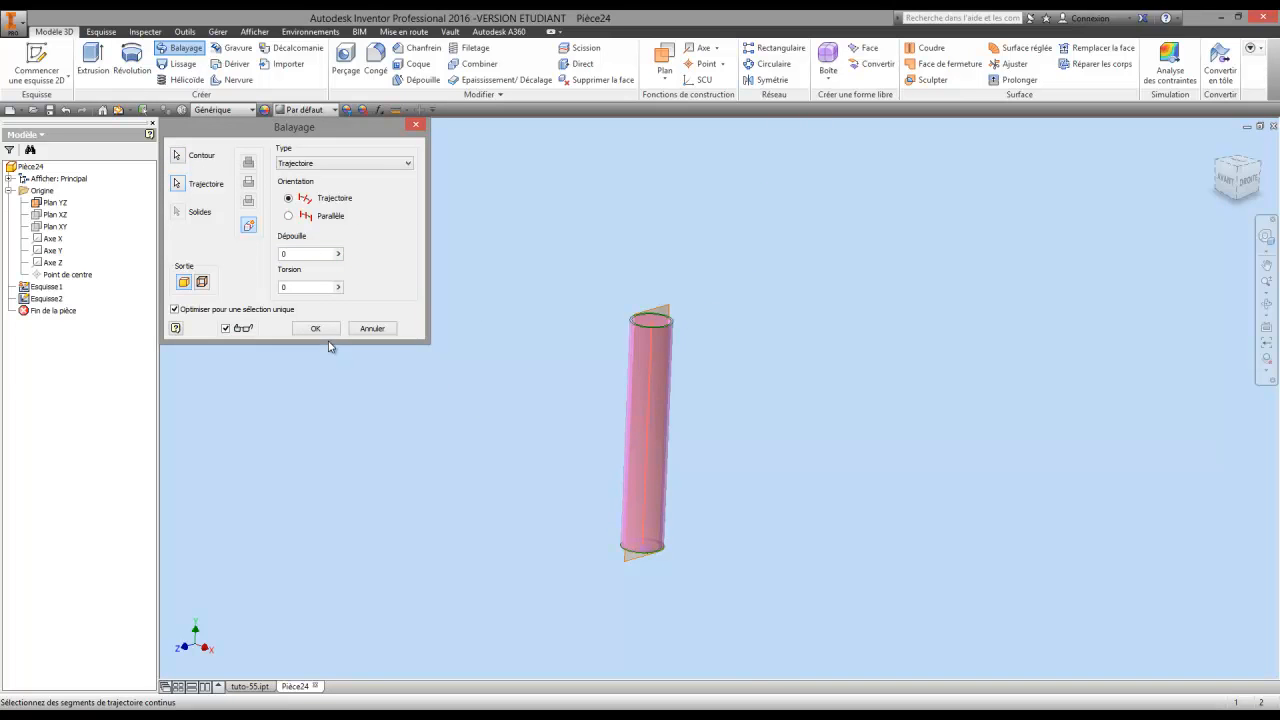
left_click(324, 330)
Examine the swept tube from another angle and undo the sweep.
key("F4")
left_click_drag(723, 369, 624, 380)
scroll(706, 442, "up", 4)
scroll(624, 380, "down", 2)
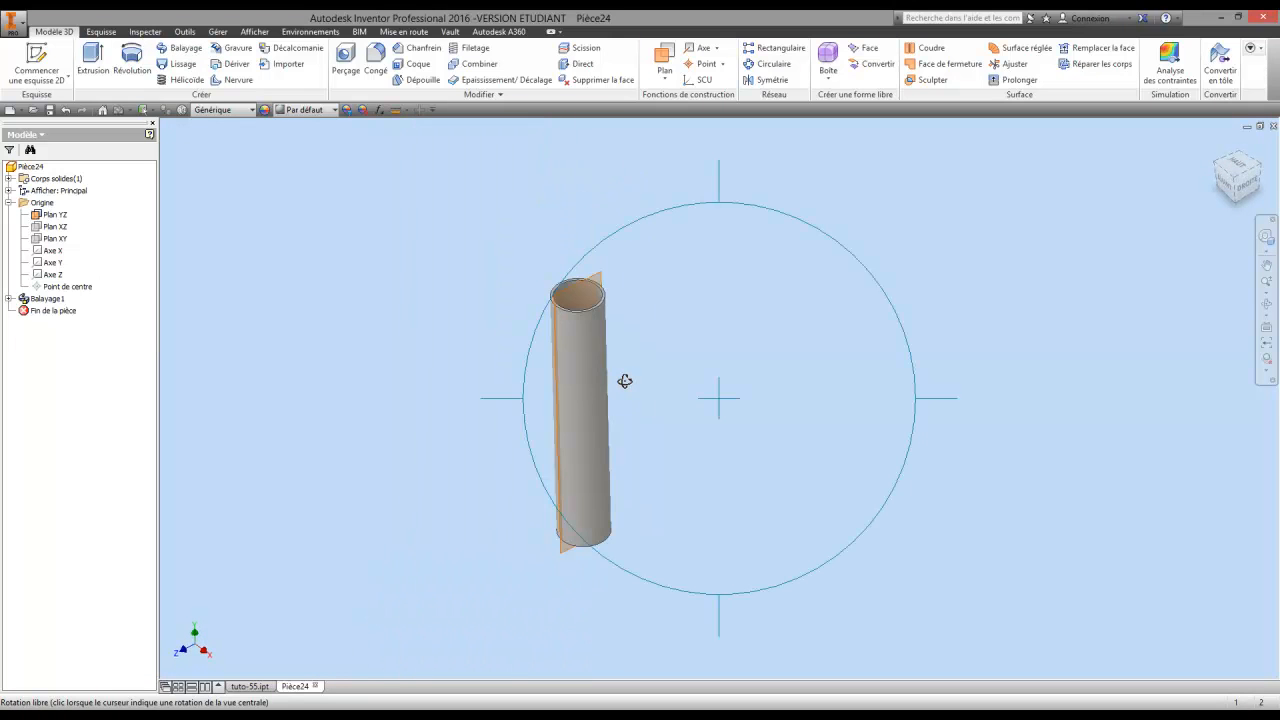
right_click(624, 380)
left_click(548, 381)
left_click(66, 110)
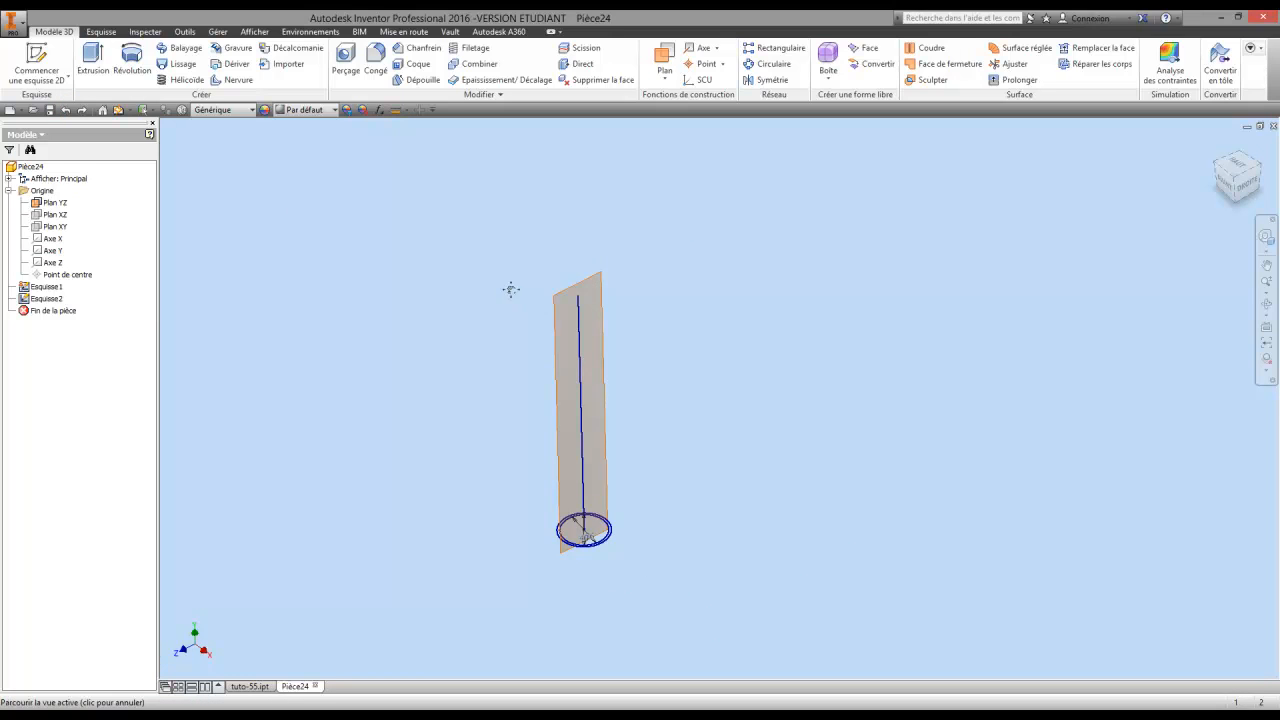
middle_click_drag(510, 289, 519, 307)
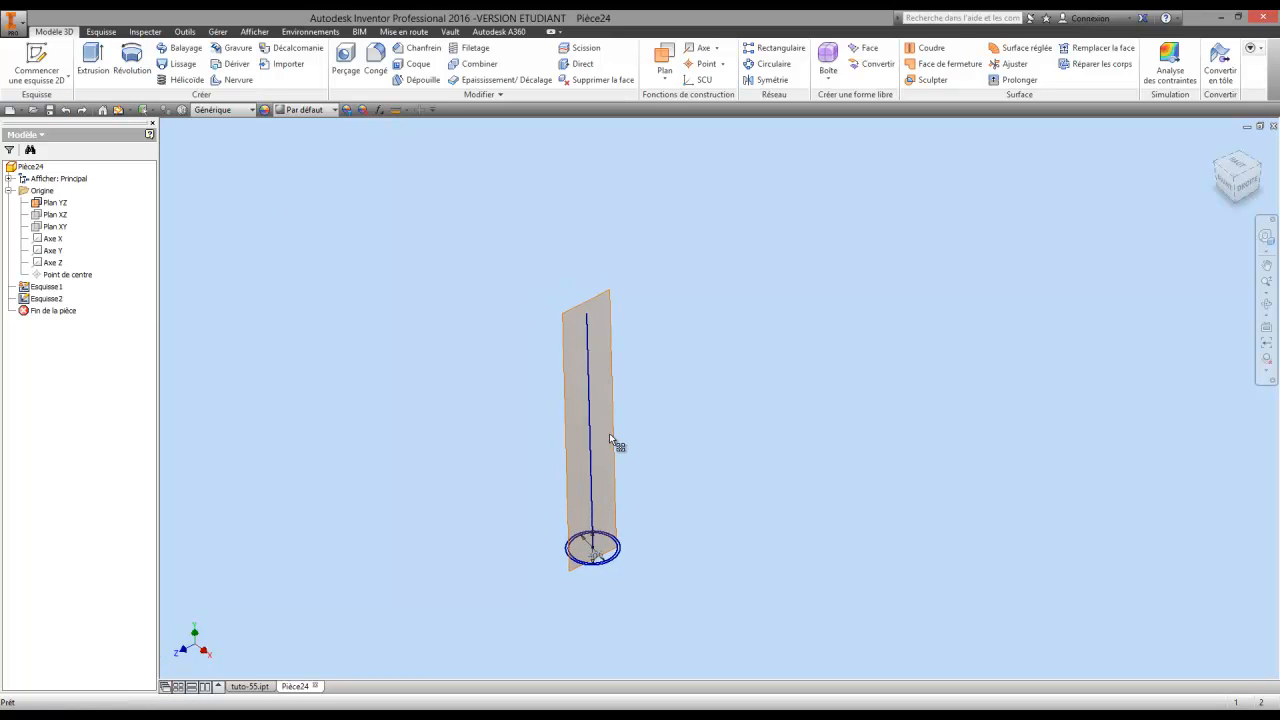
Examine the bent tube in the tuto-55 part and switch back to Pièce24.
left_click(240, 688)
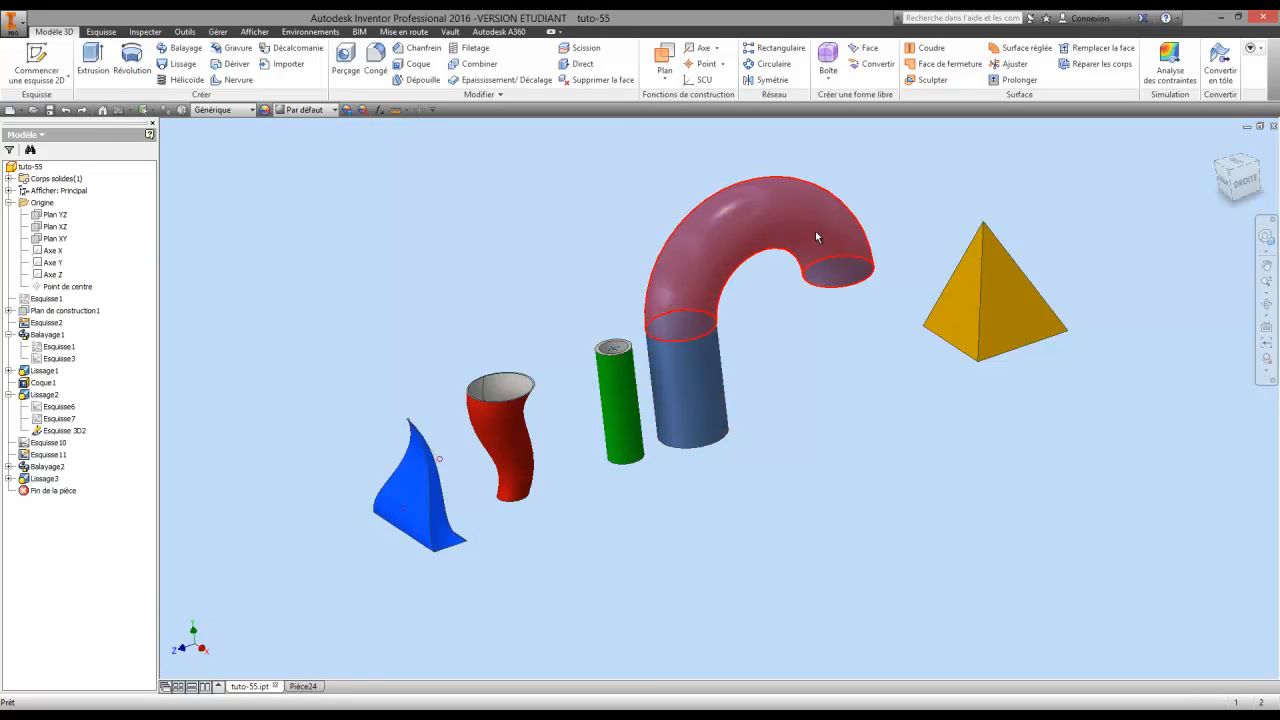
left_click(697, 487)
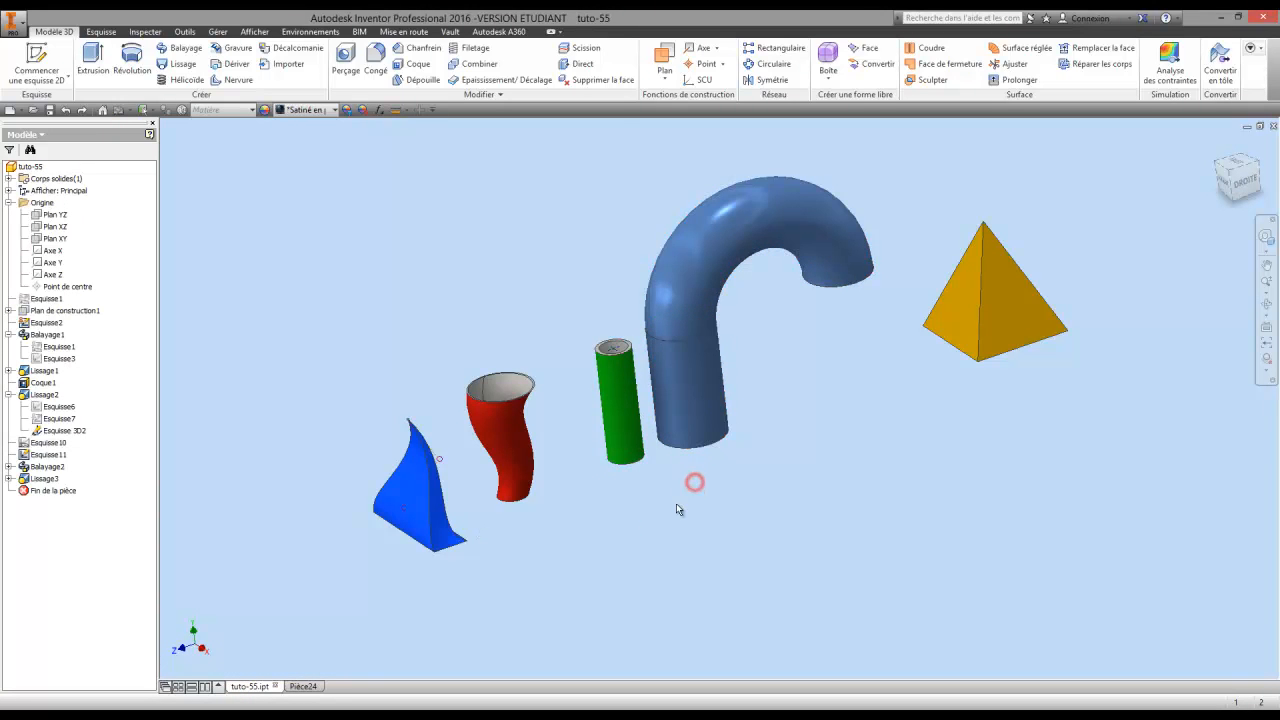
left_click(303, 687)
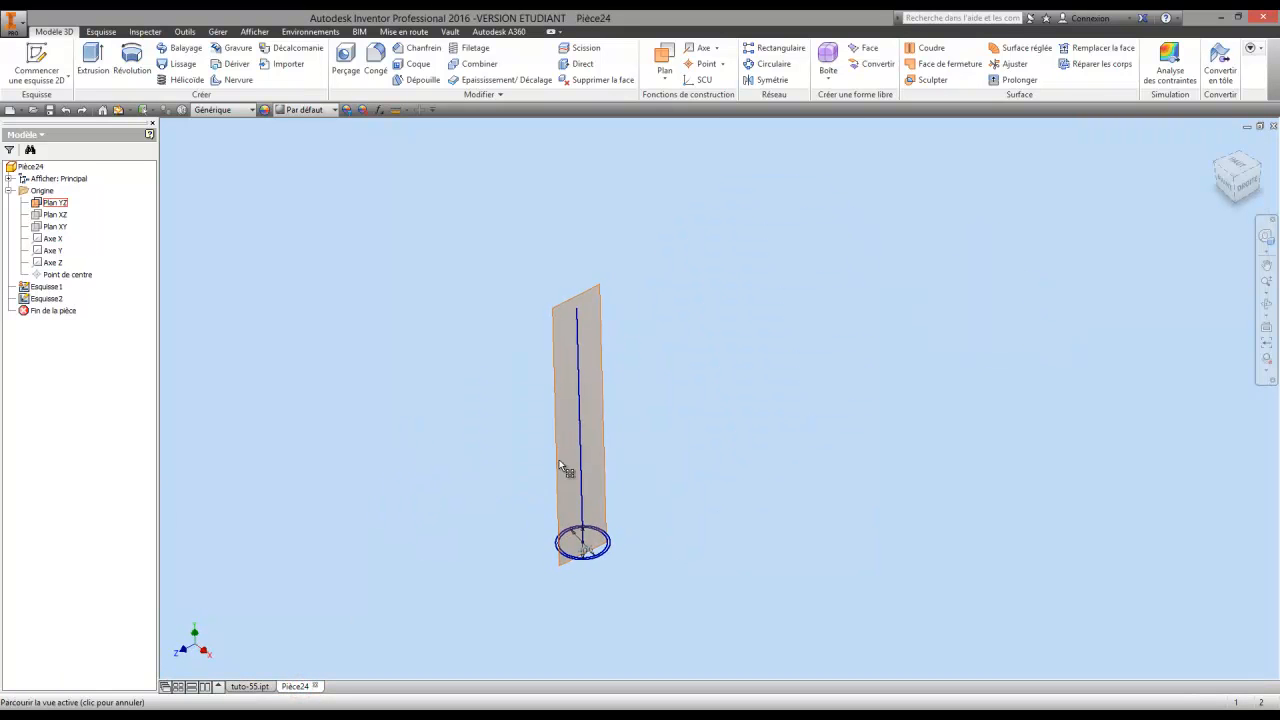
left_click(559, 307)
right_click(557, 307)
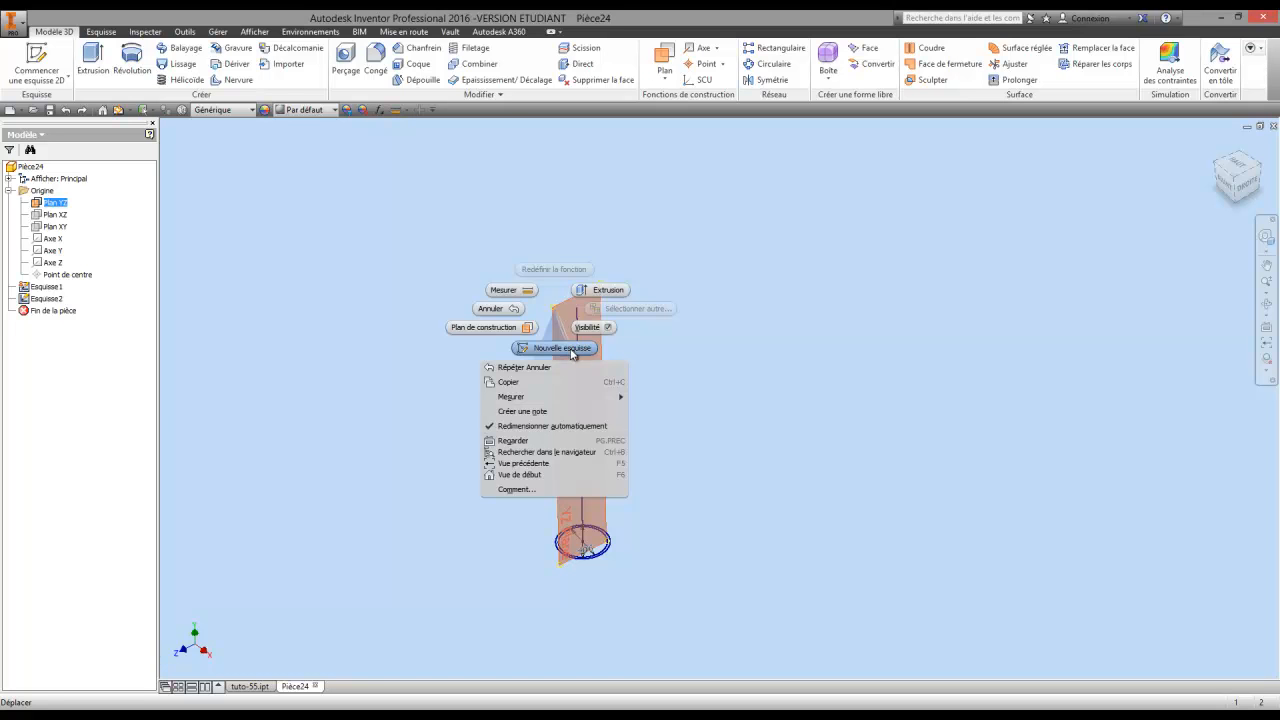
left_click(270, 301)
Edit the vertical line's sketch and add a 300 mm horizontal construction line starting at the vertical line's upper end.
right_click(38, 302)
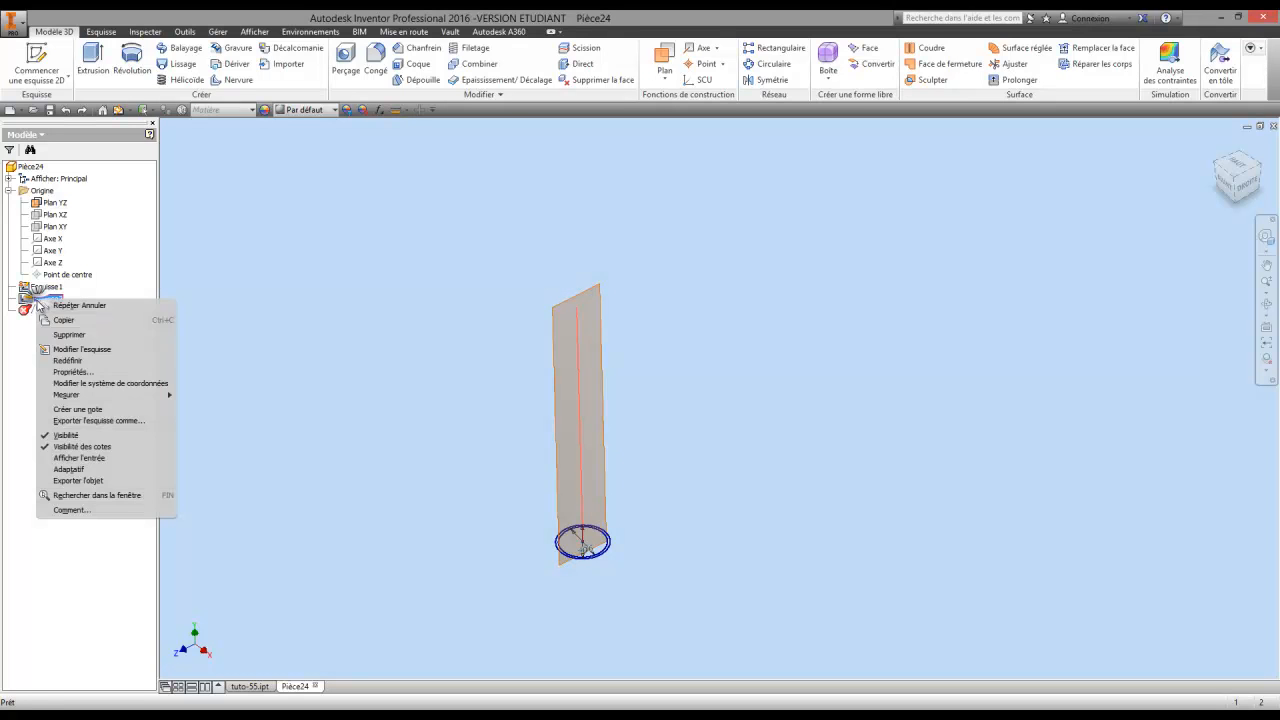
left_click(82, 349)
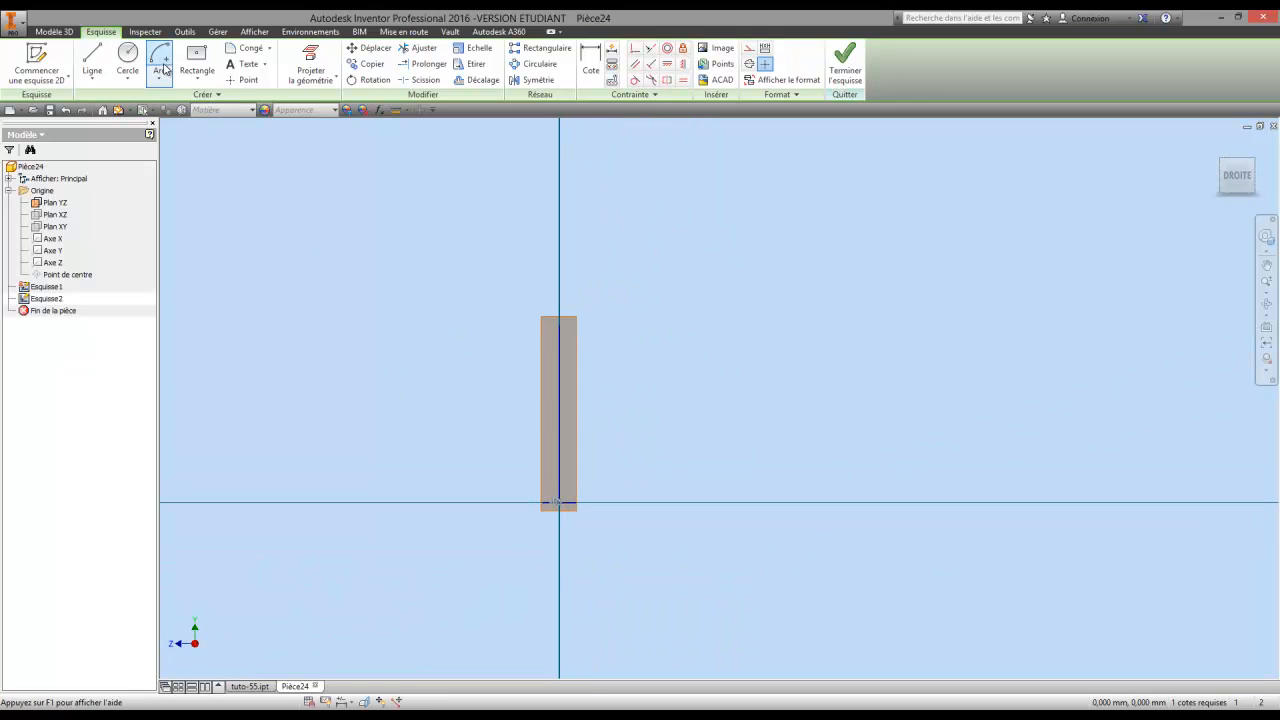
left_click(91, 60)
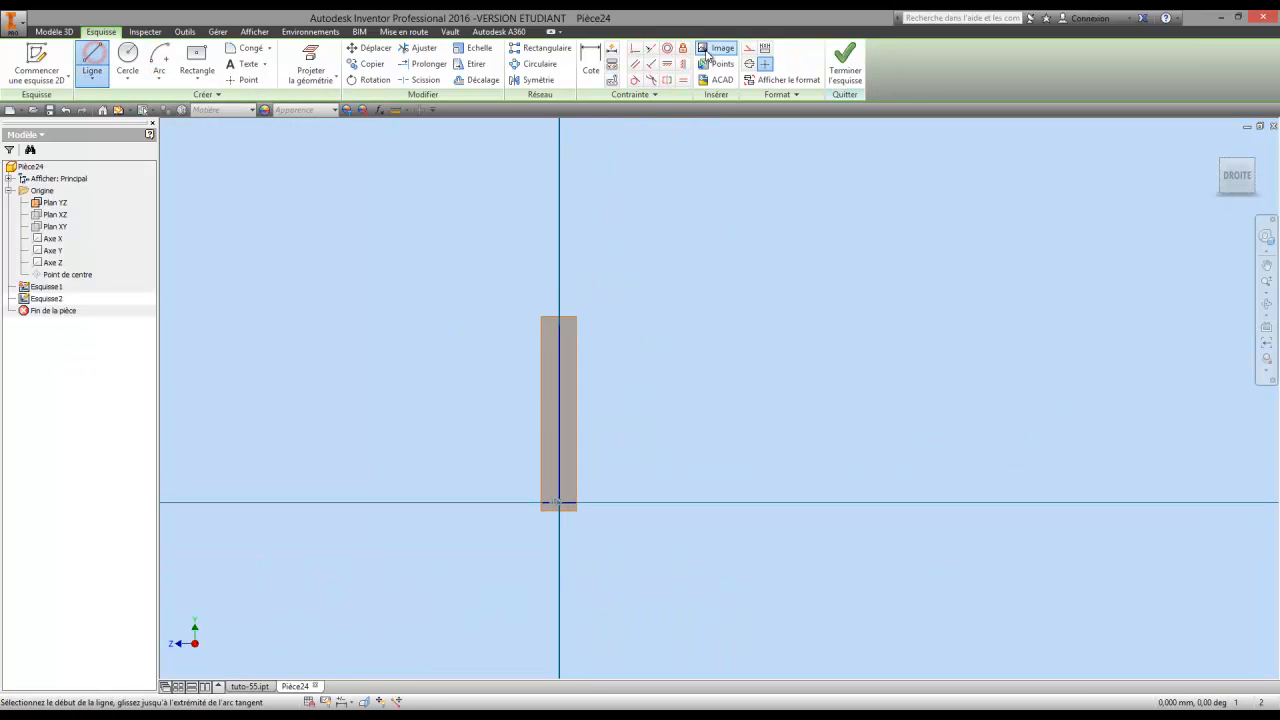
left_click(559, 326)
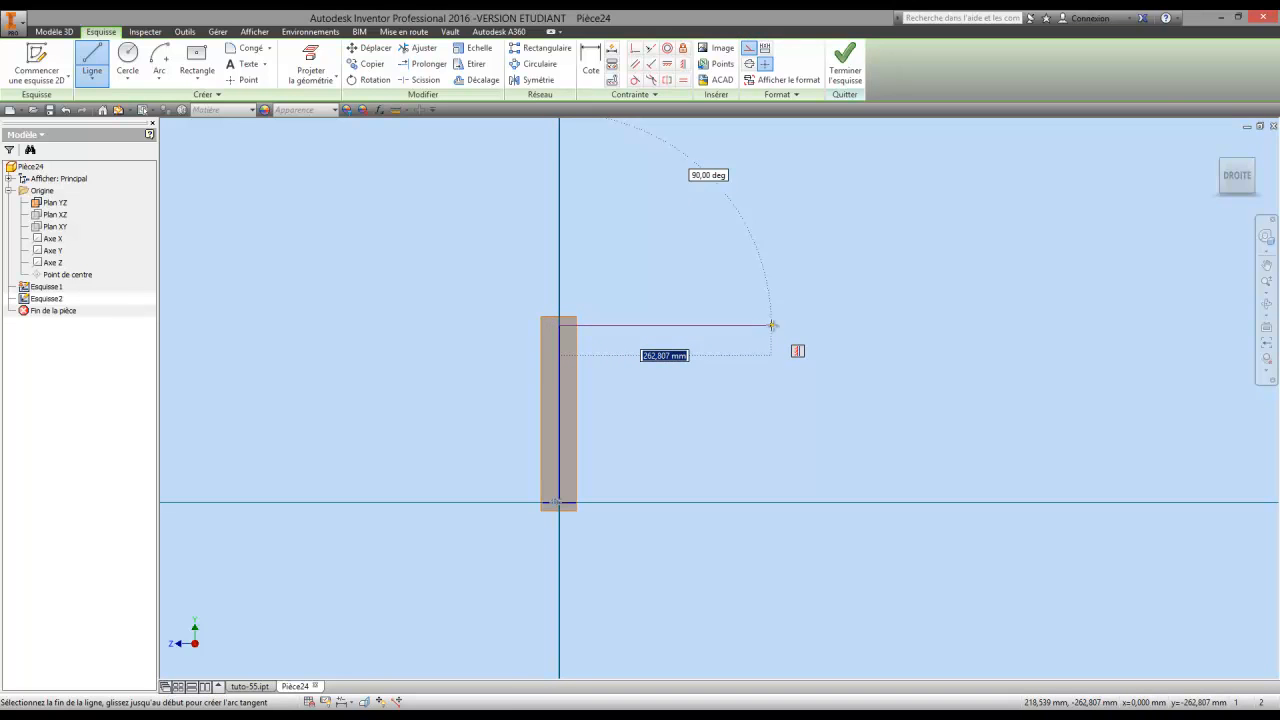
type("300")
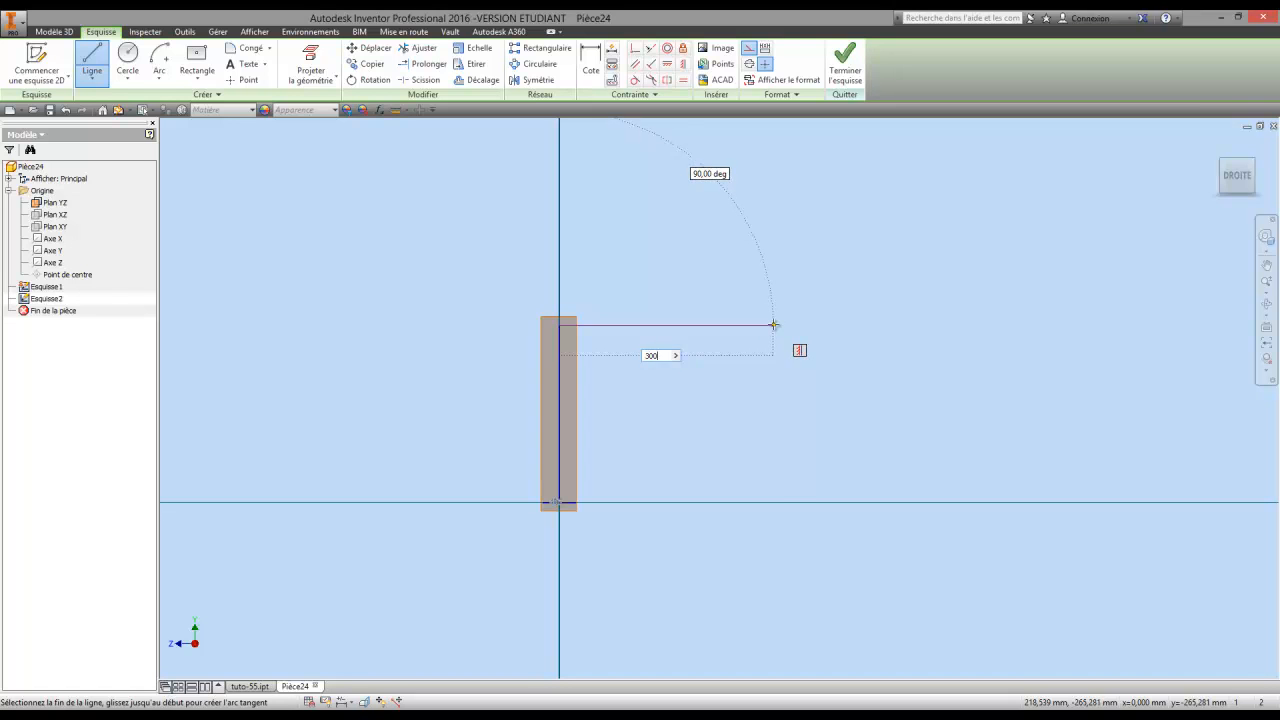
key("Return")
right_click(857, 220)
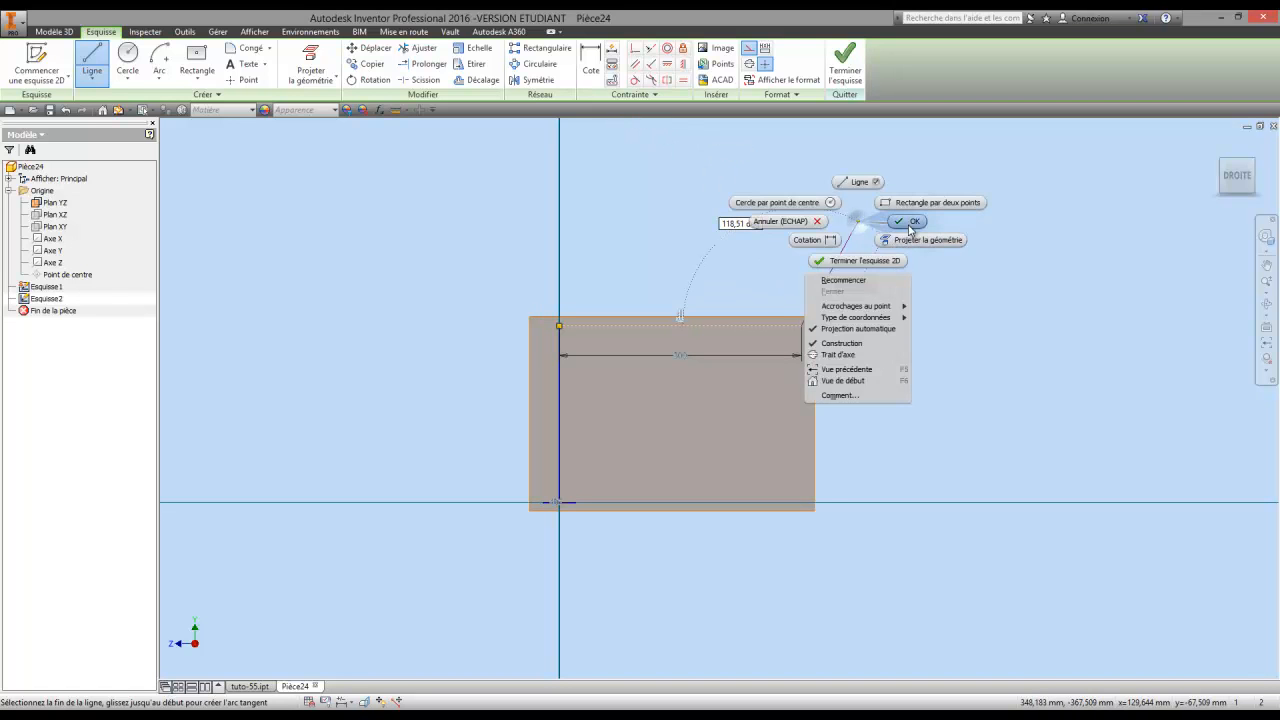
left_click(908, 223)
Draw a semicircular arc centred on the construction line's midpoint, running from its far end to the vertical line's upper end.
left_click(159, 57)
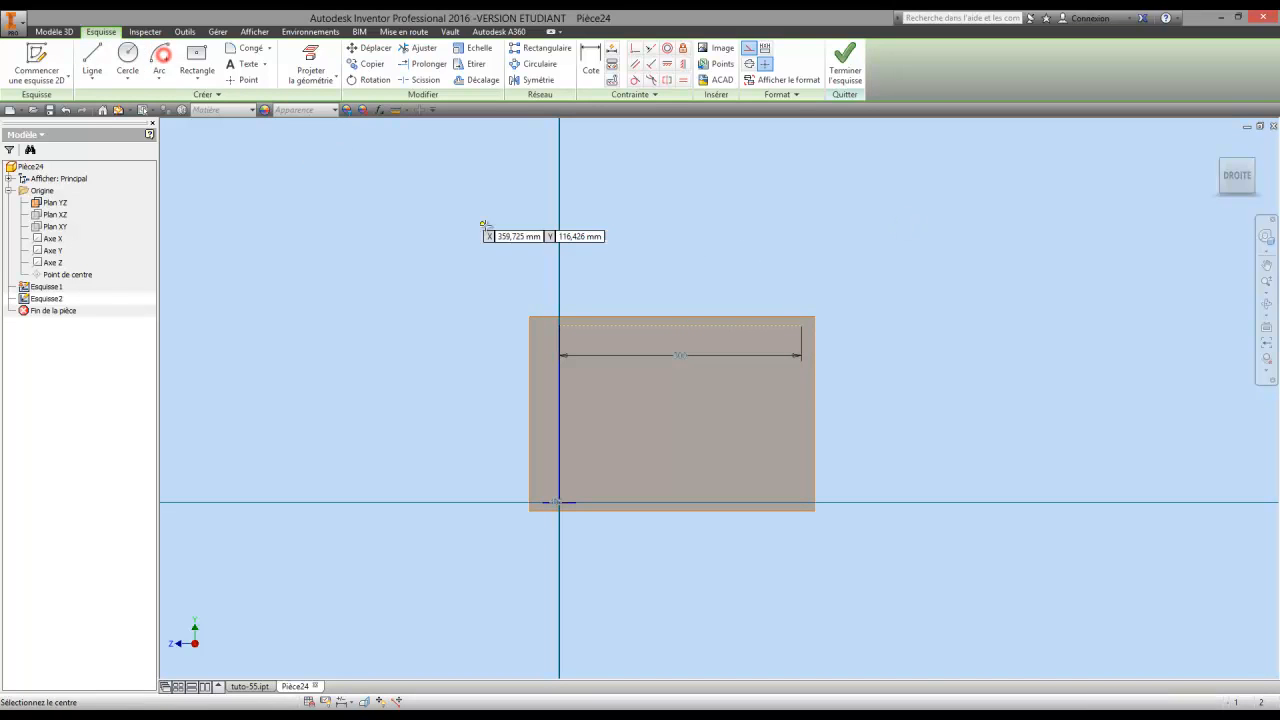
left_click(679, 326)
left_click(801, 325)
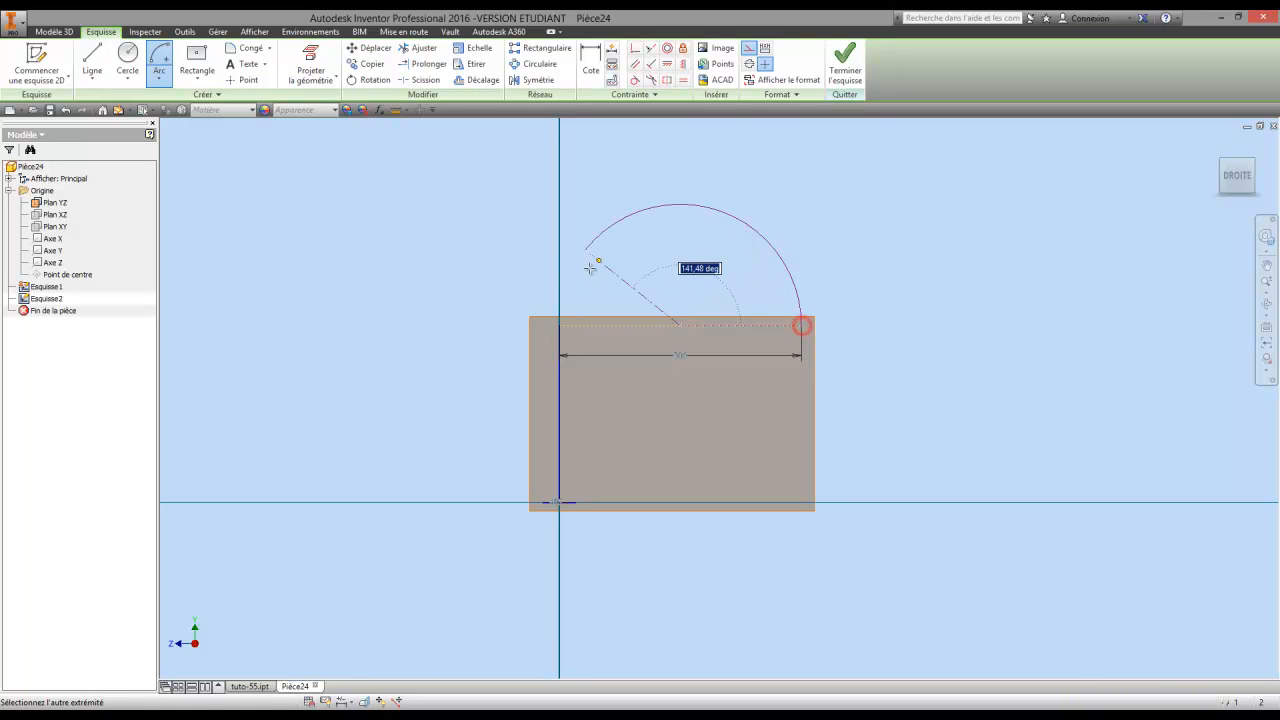
left_click(560, 325)
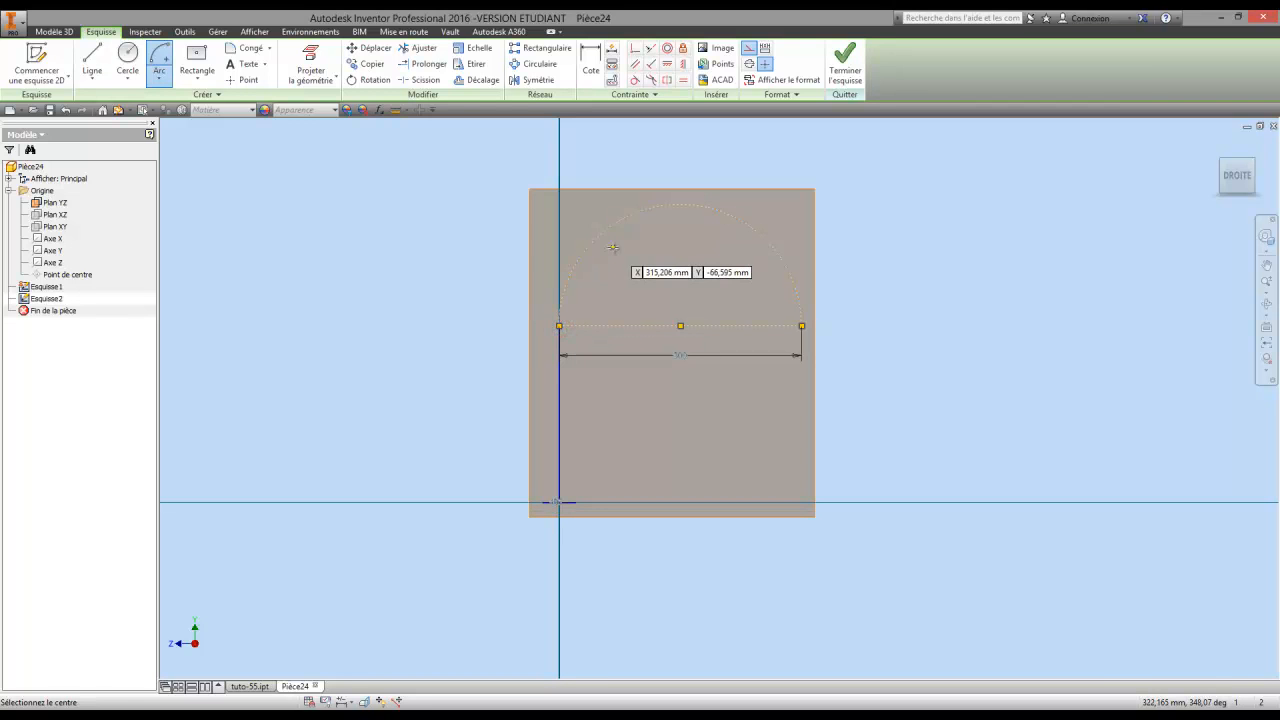
right_click(612, 247)
left_click(668, 247)
Convert the semicircular arc from construction to regular geometry and finish the path sketch.
left_click(680, 206)
left_click(749, 50)
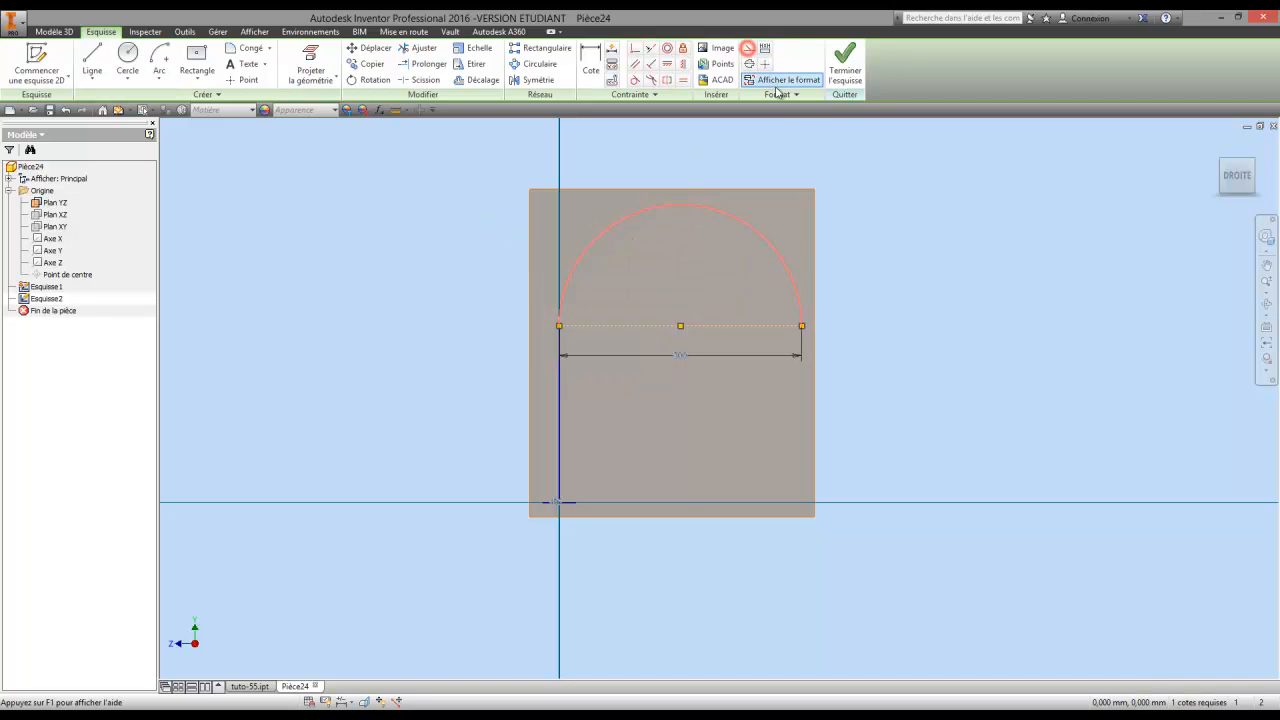
left_click(845, 62)
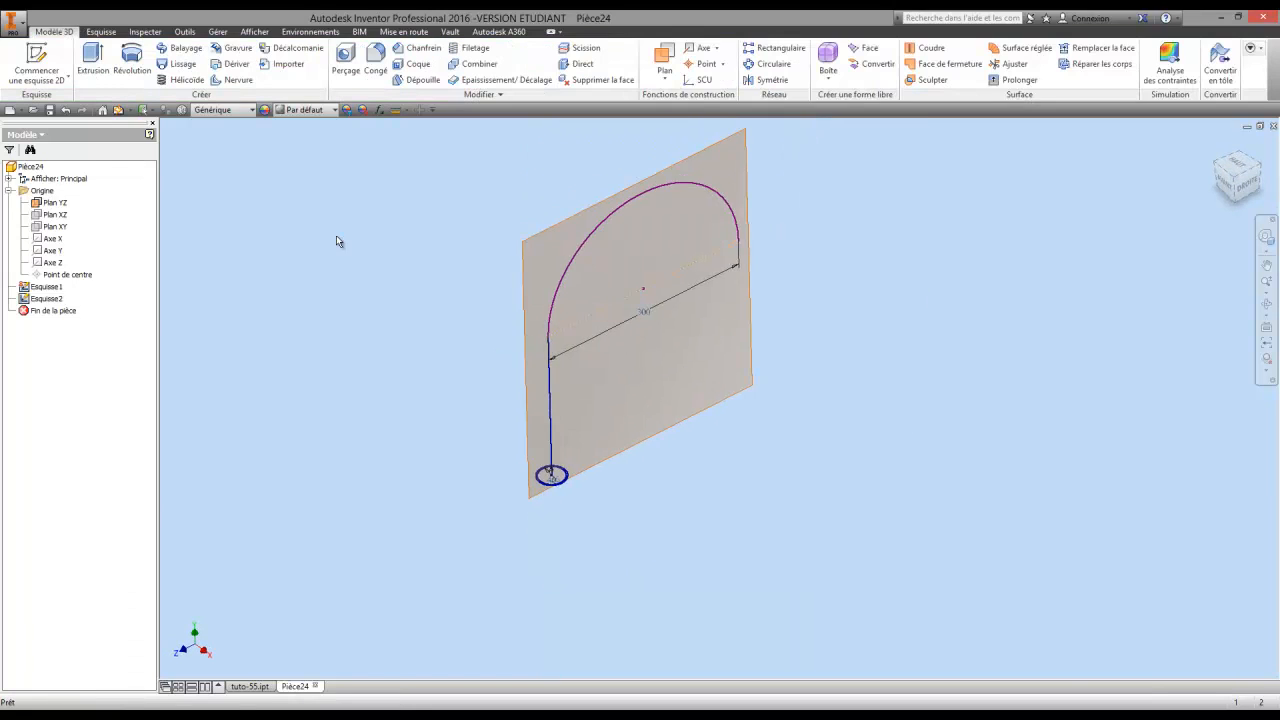
Sweep the ring between the two circles along the vertical line and arc to form a bent solid tube.
left_click(181, 48)
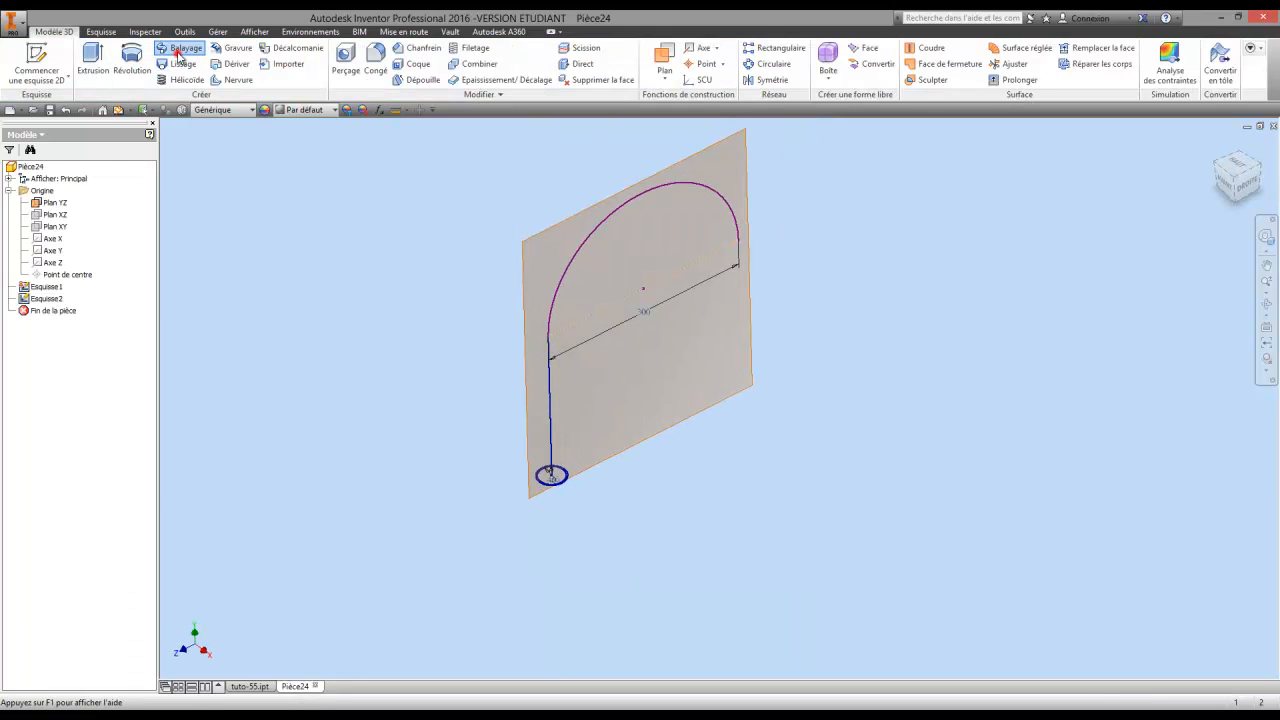
scroll(549, 481, "up", 5)
left_click(525, 493)
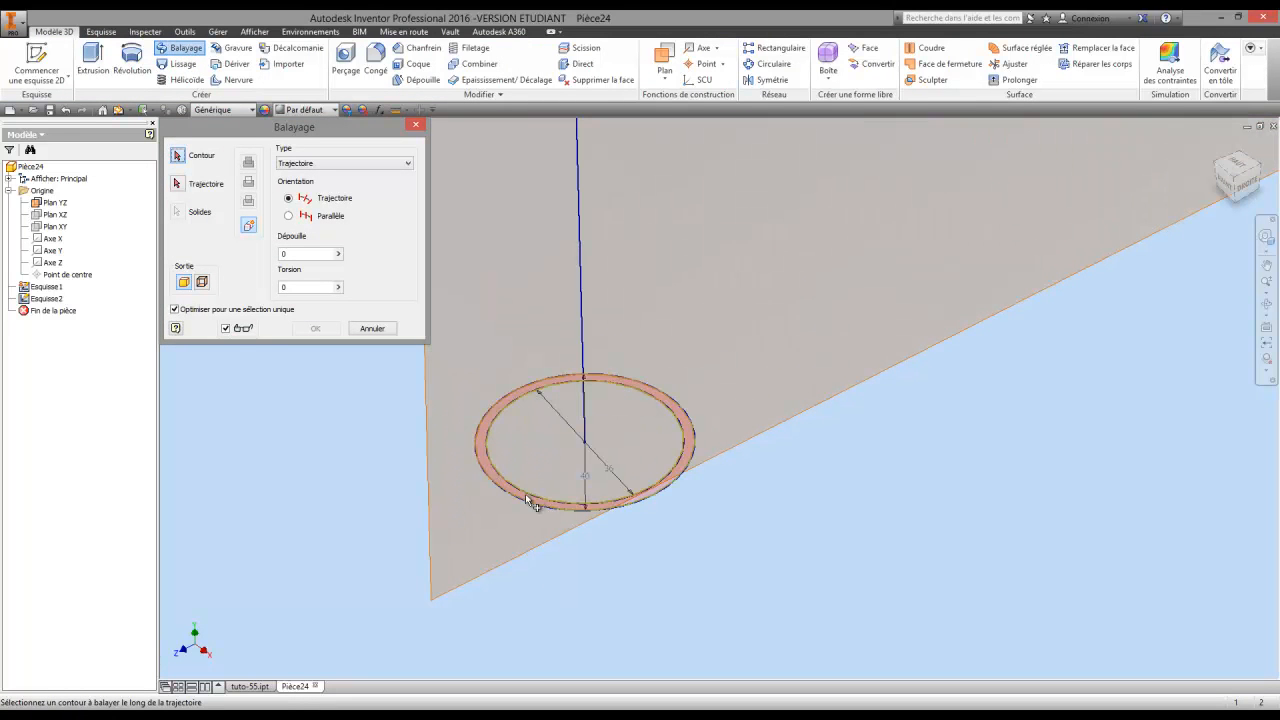
scroll(513, 517, "down", 5)
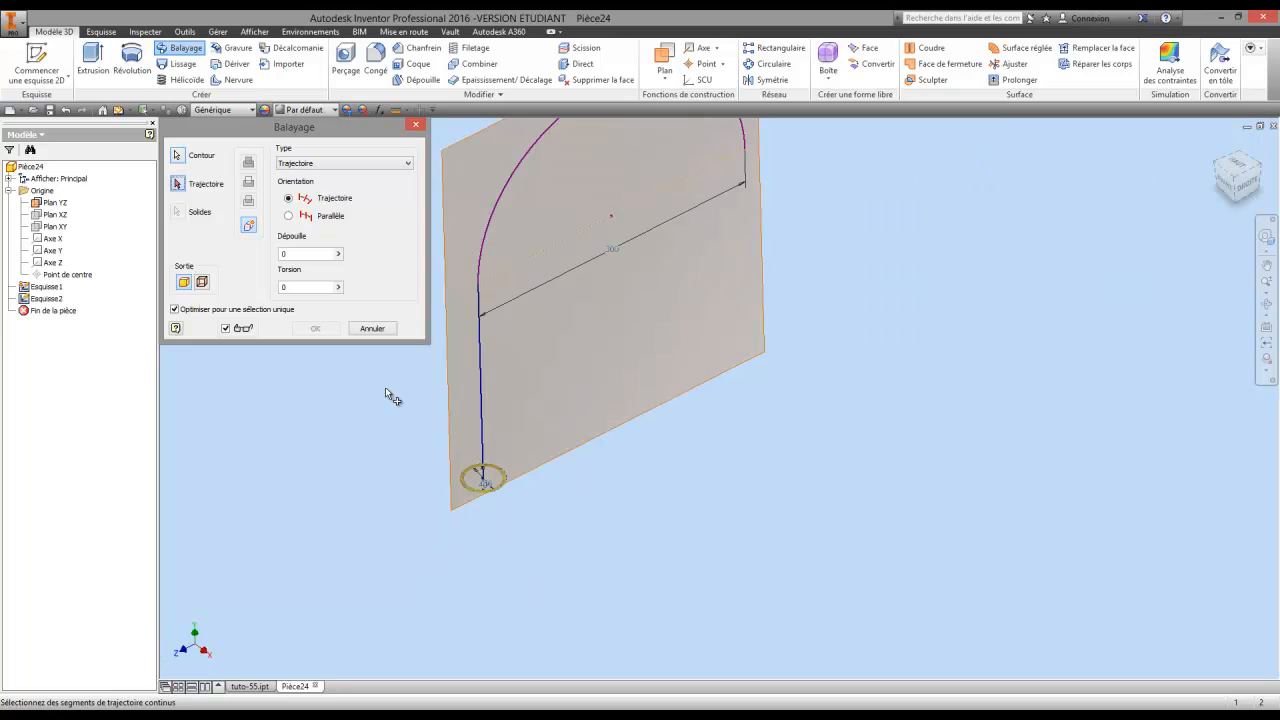
left_click(183, 184)
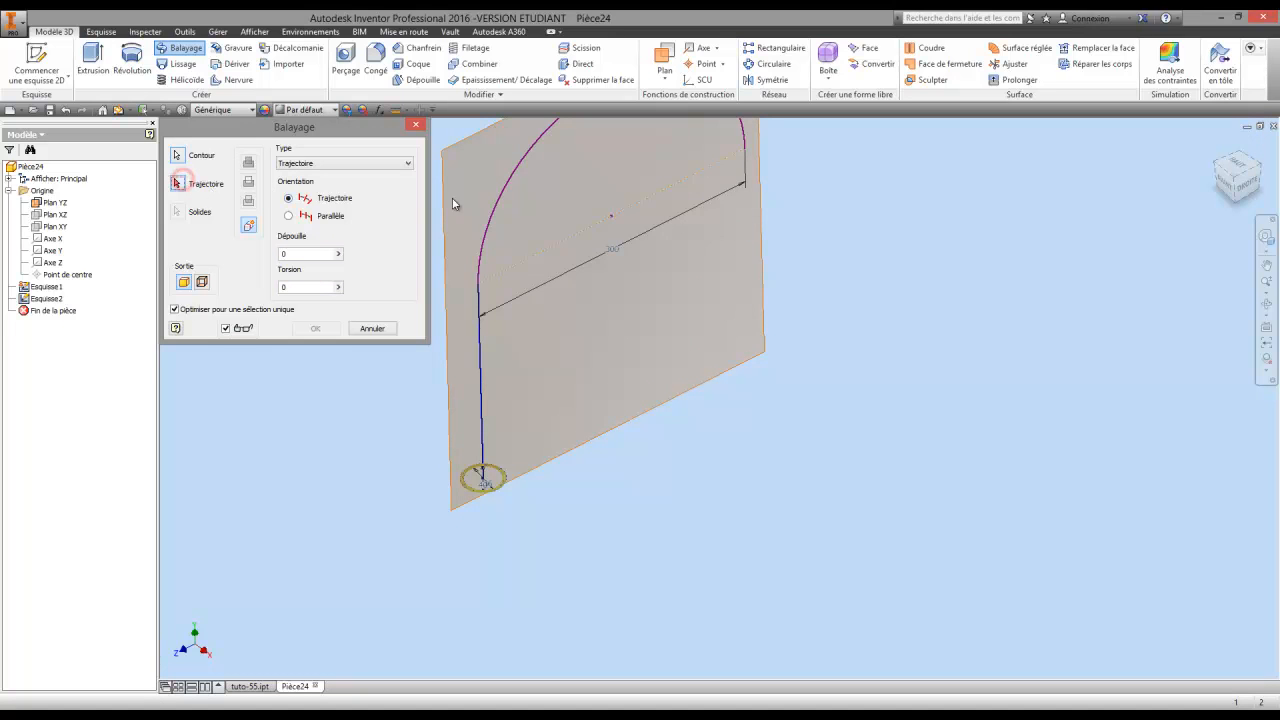
left_click(481, 293)
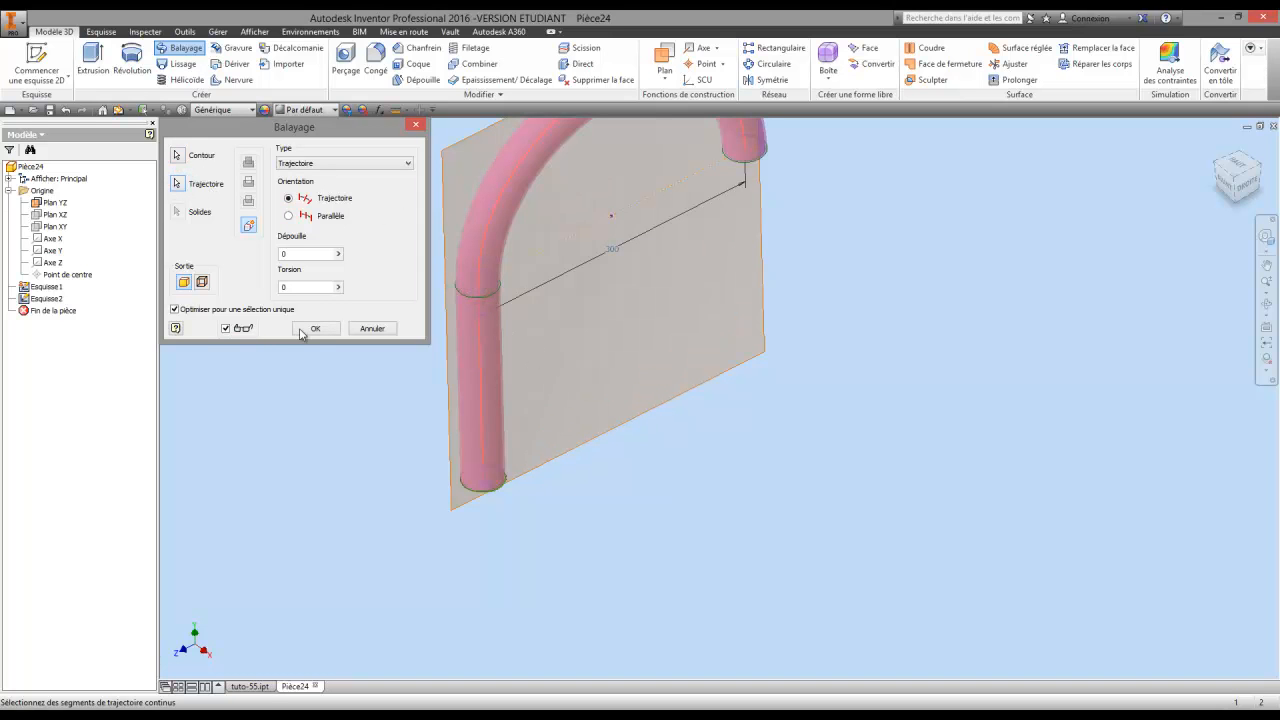
left_click(298, 328)
Examine the bent tube from another angle, look over the shapes in the tuto-55 part, and switch back to Pièce24.
middle_click_drag(520, 330, 594, 346, "shift")
key("F4")
left_click_drag(618, 372, 590, 340)
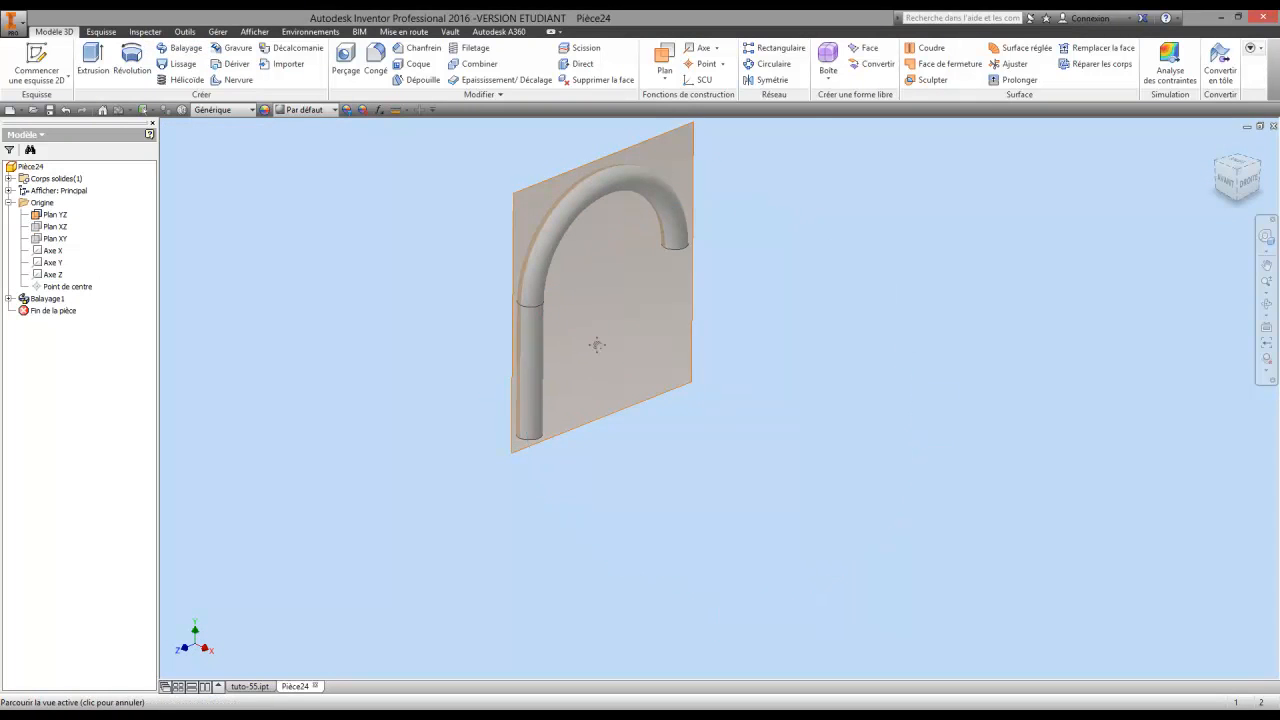
scroll(622, 395, "up", 5)
scroll(622, 392, "down", 6)
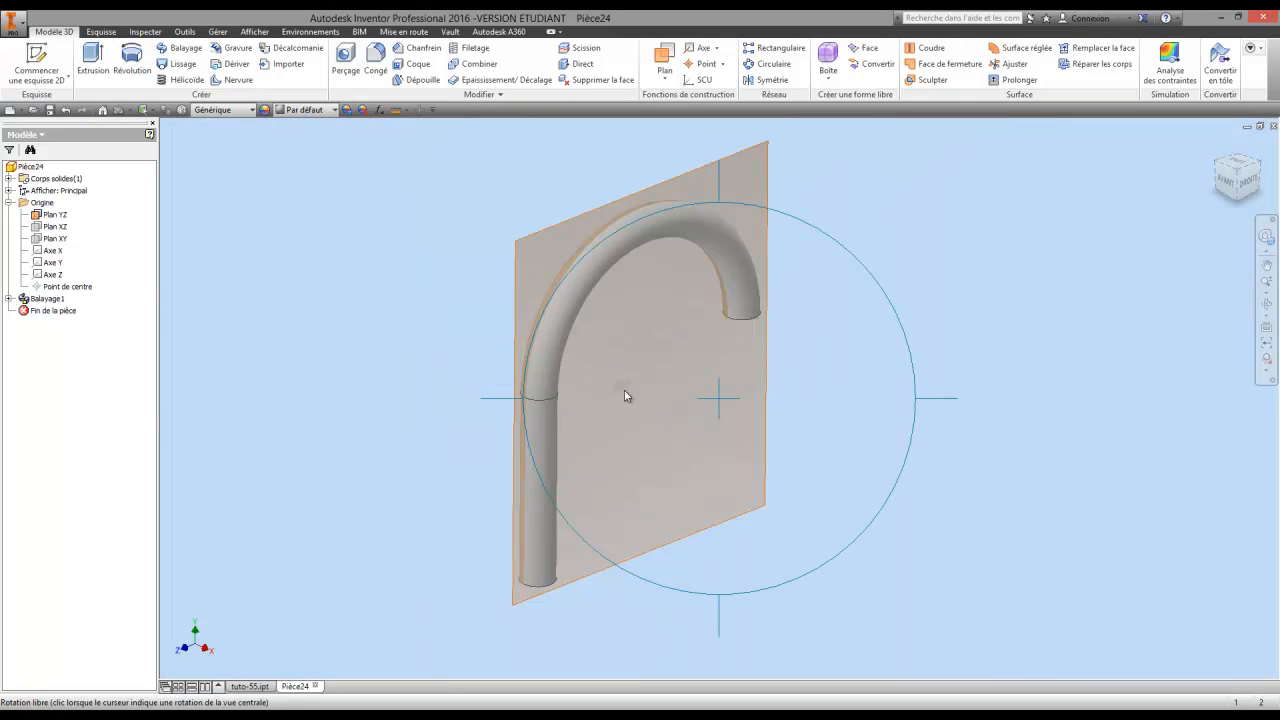
right_click(621, 391)
left_click(526, 391)
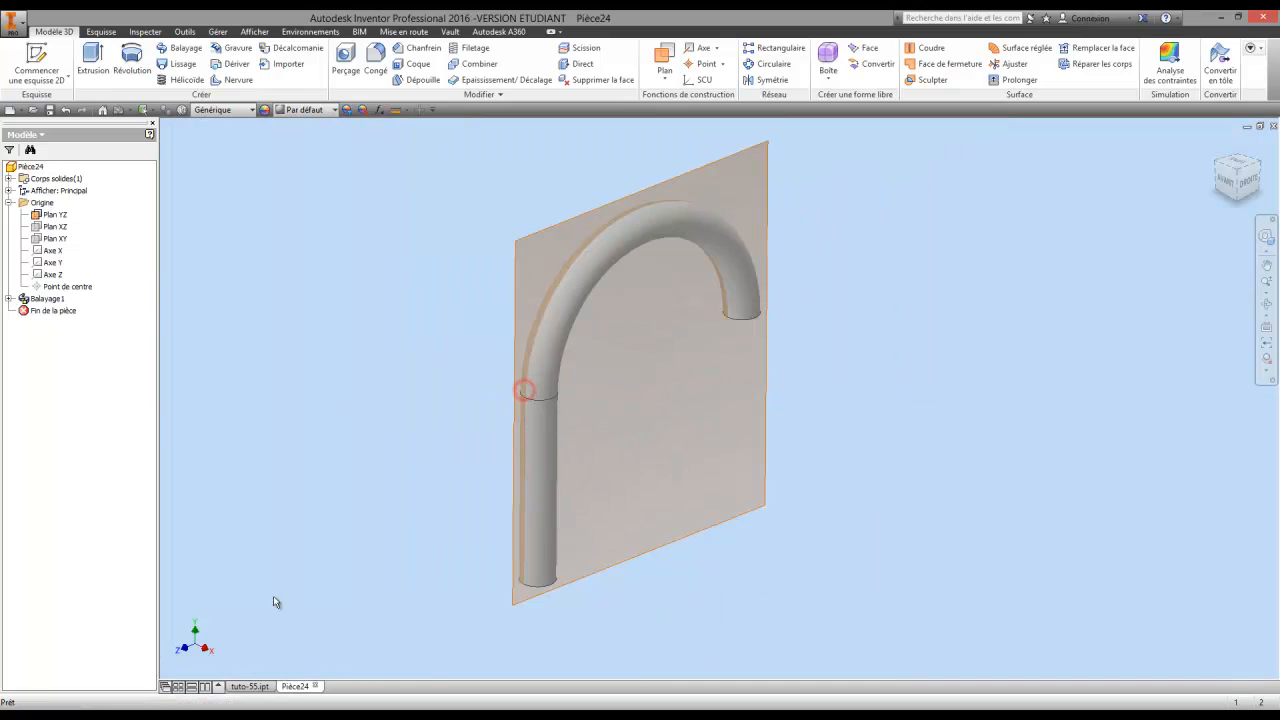
left_click(250, 688)
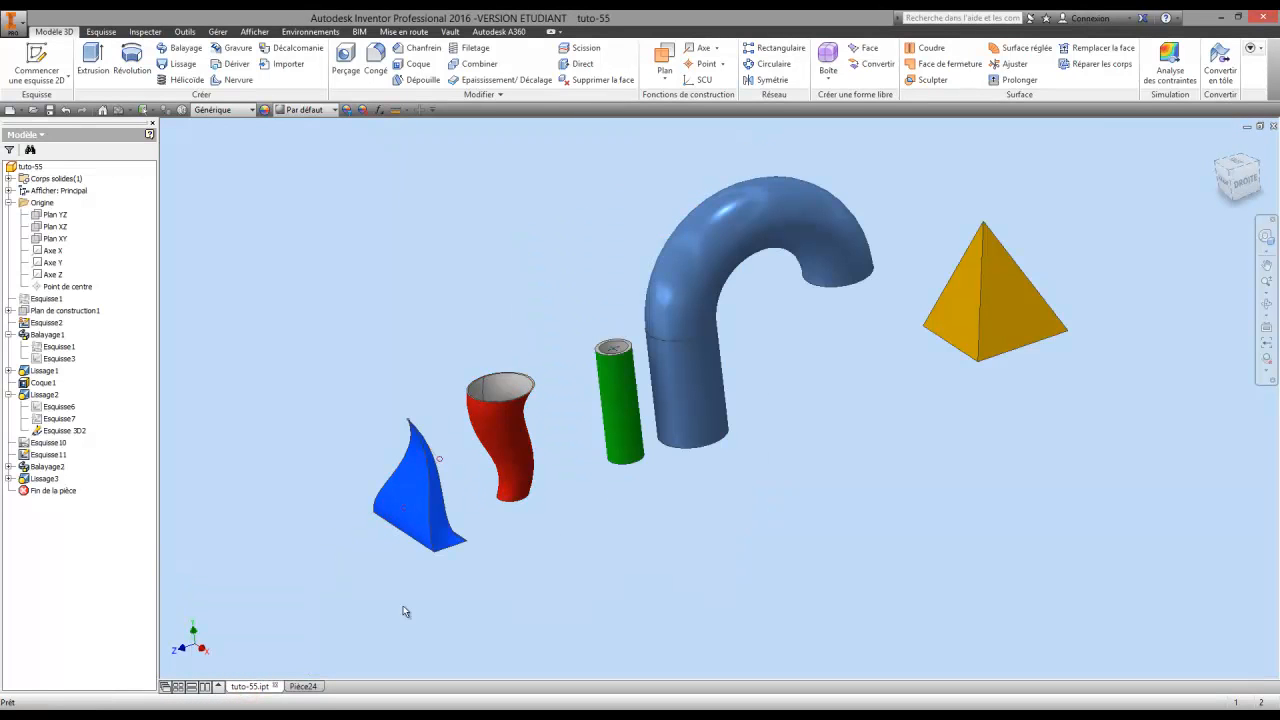
left_click(303, 687)
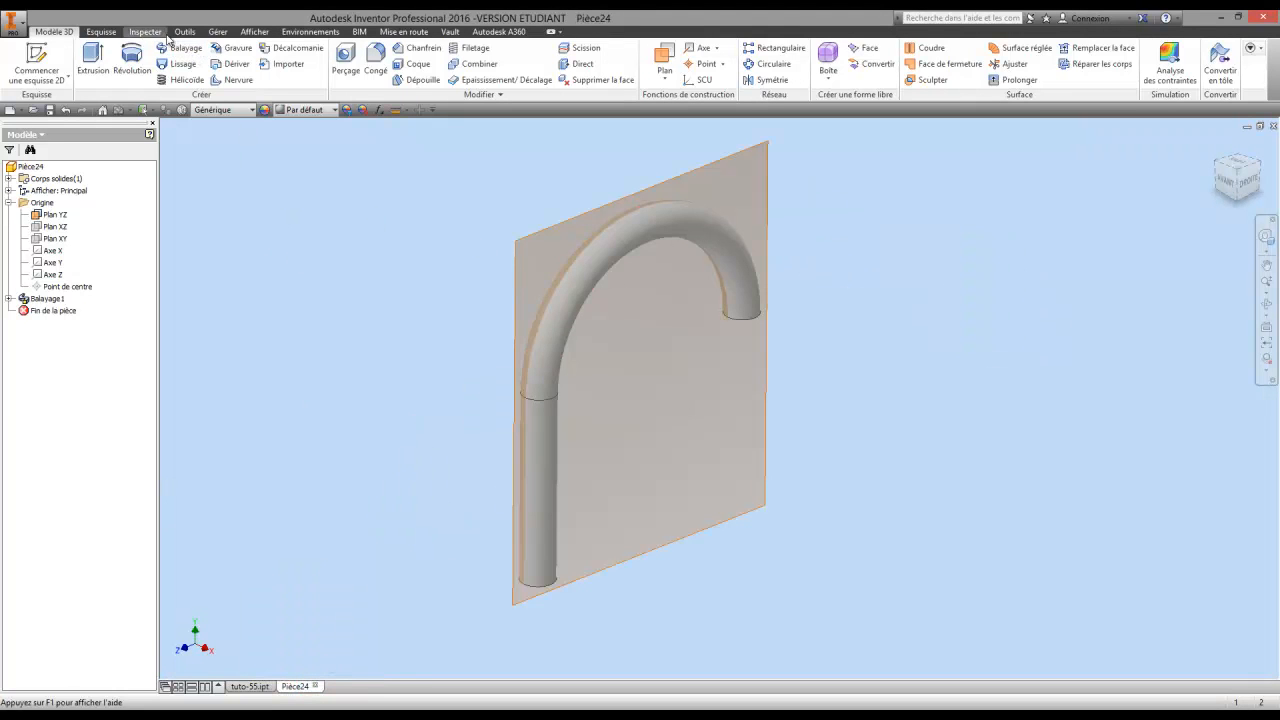
Undo the tube sweep and all the path geometry, back to an empty path sketch.
left_click(65, 110)
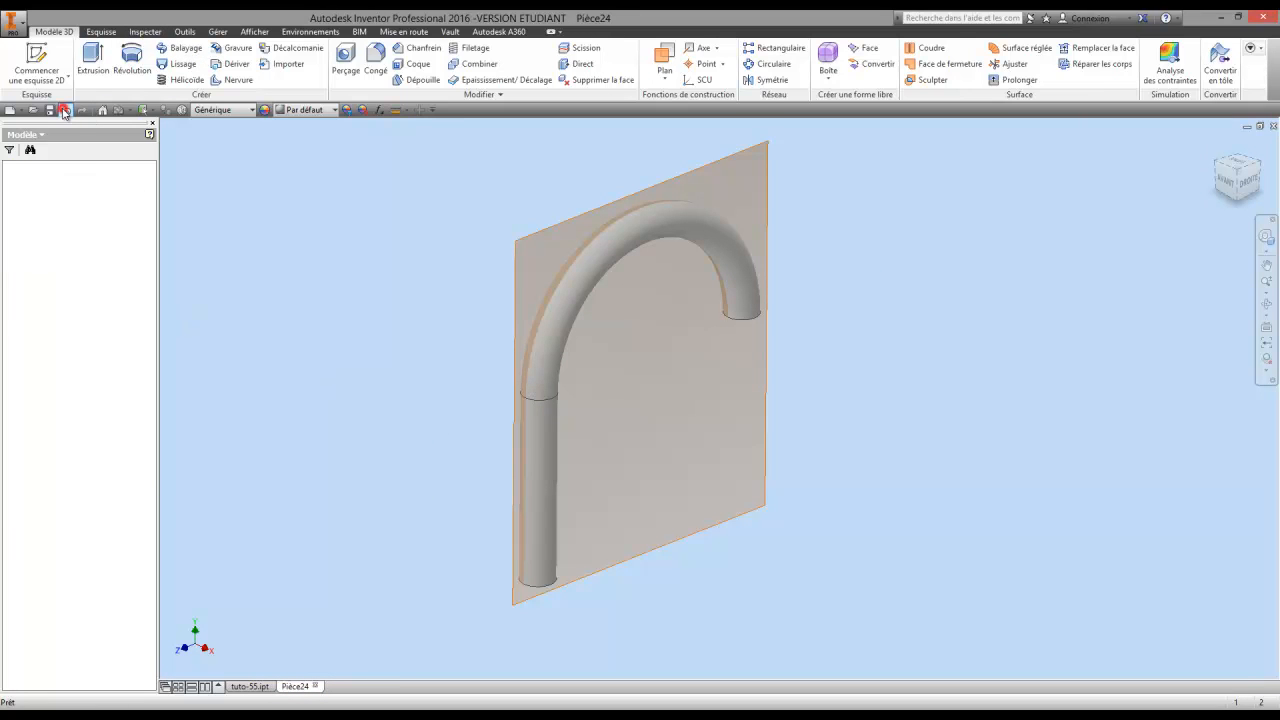
left_click(65, 110)
left_click(64, 111)
left_click(65, 110)
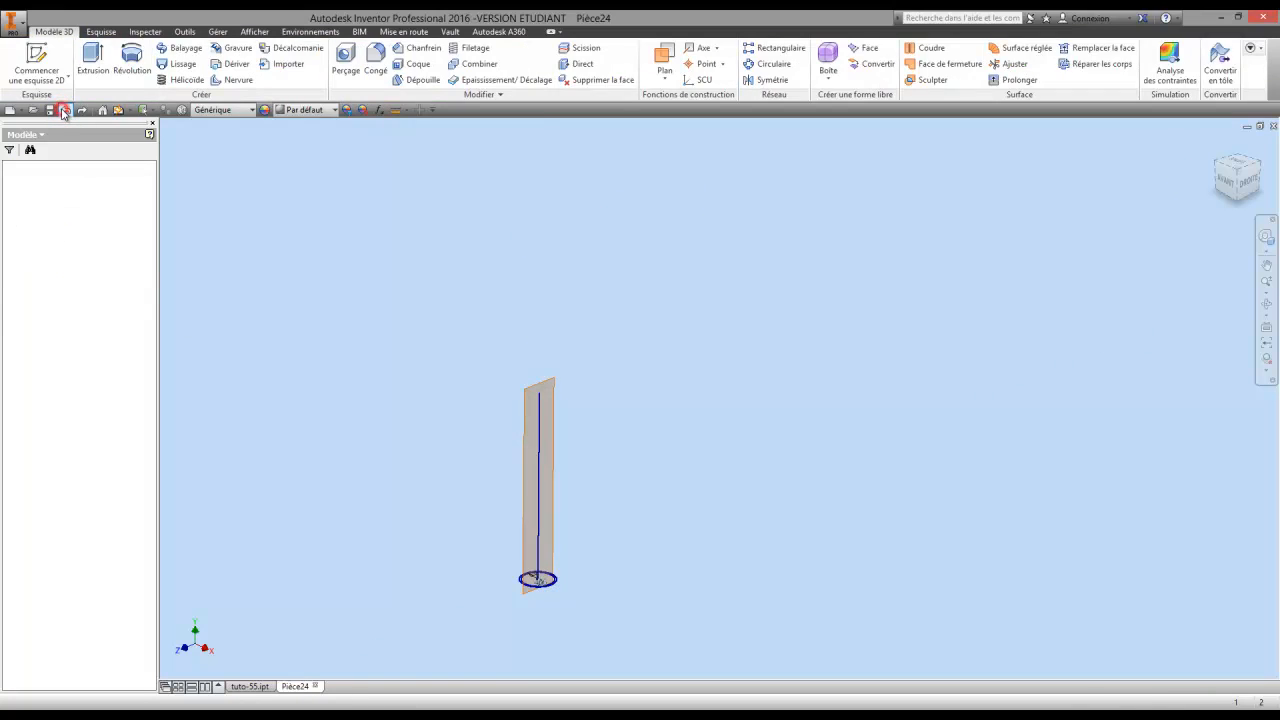
left_click(65, 110)
left_click(65, 110)
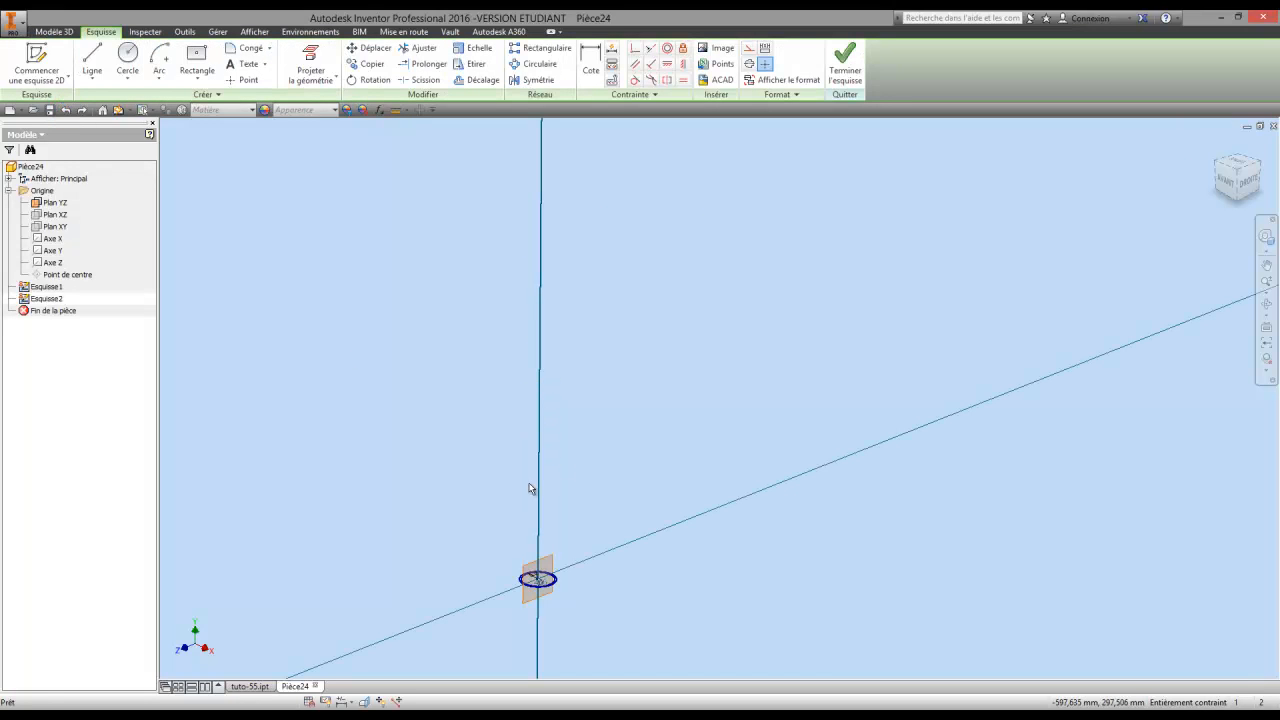
Finish the empty path sketch and delete Esquisse2.
left_click(845, 62)
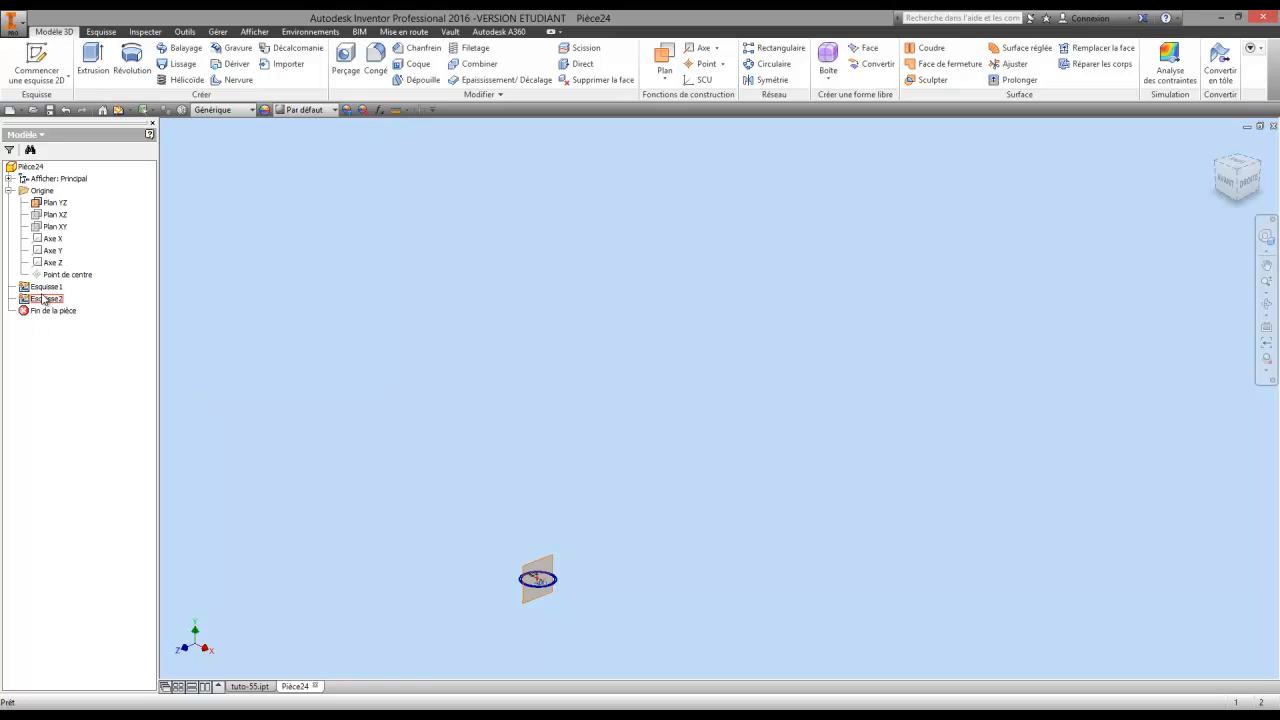
right_click(52, 300)
left_click(80, 326)
Make the origin's XZ plane visible.
middle_click_drag(558, 468, 606, 342)
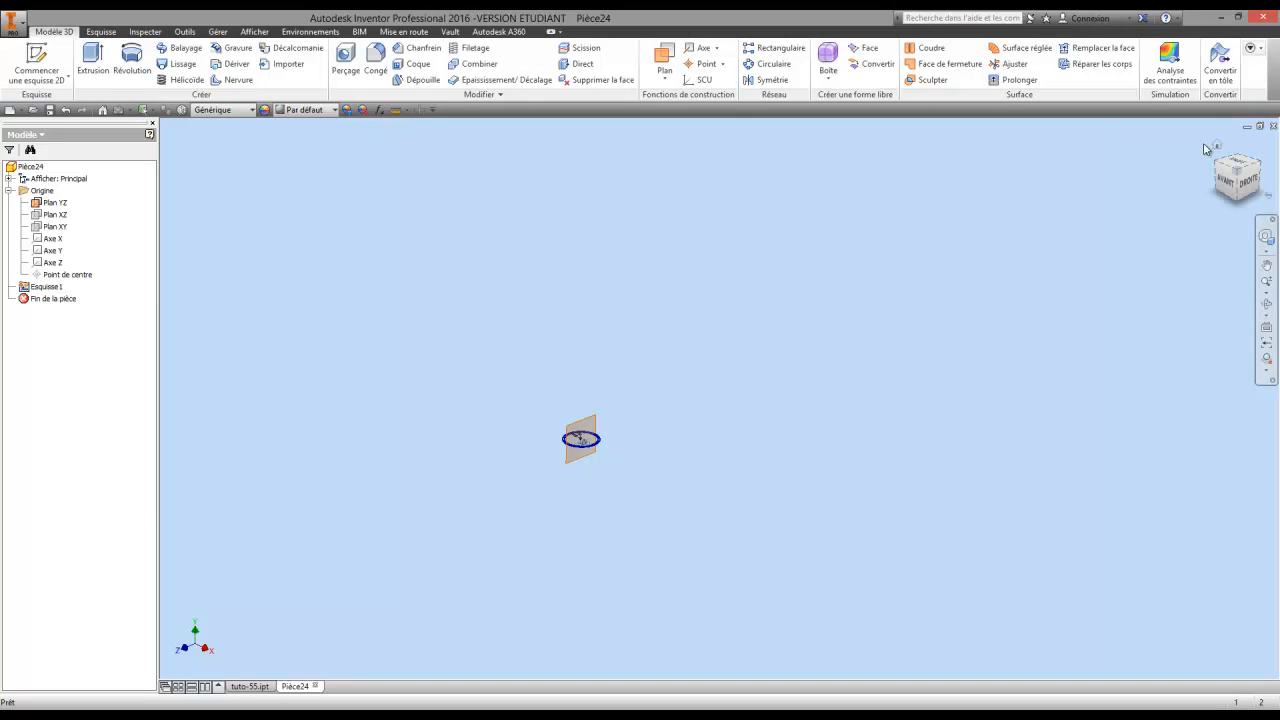
scroll(600, 385, "down", 6)
scroll(620, 400, "up", 3)
middle_click_drag(622, 401, 614, 412)
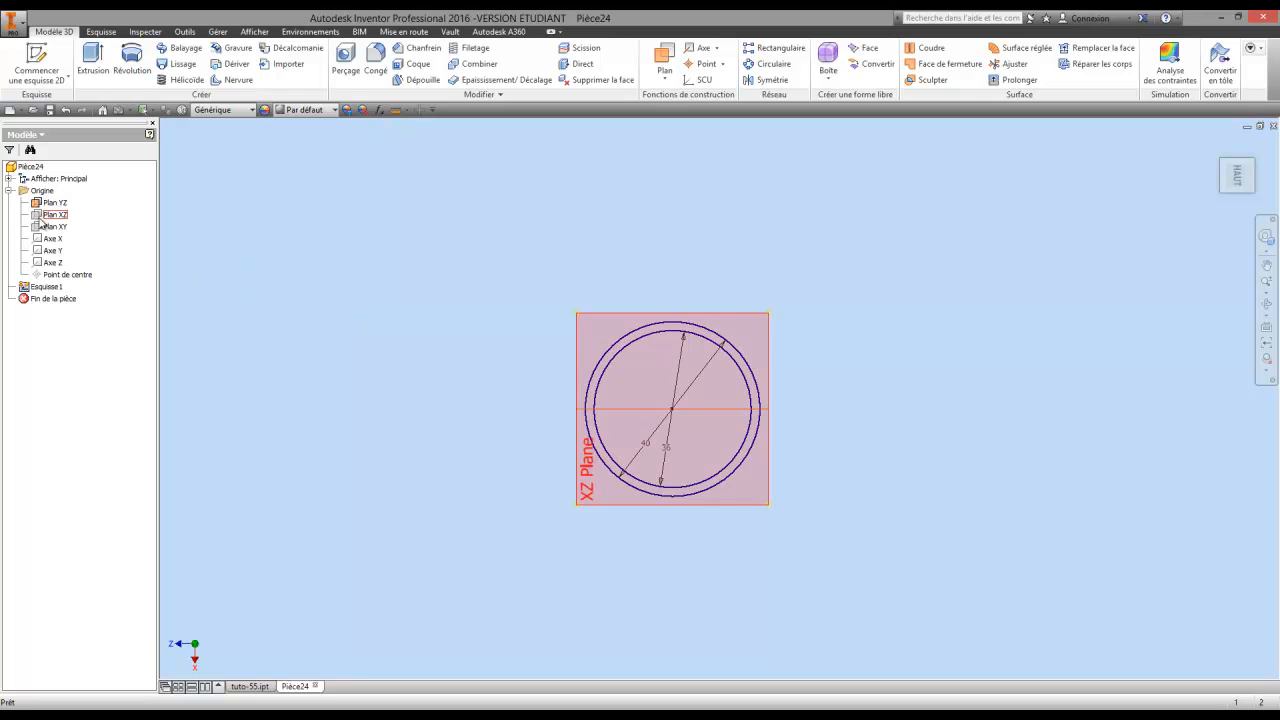
right_click(55, 215)
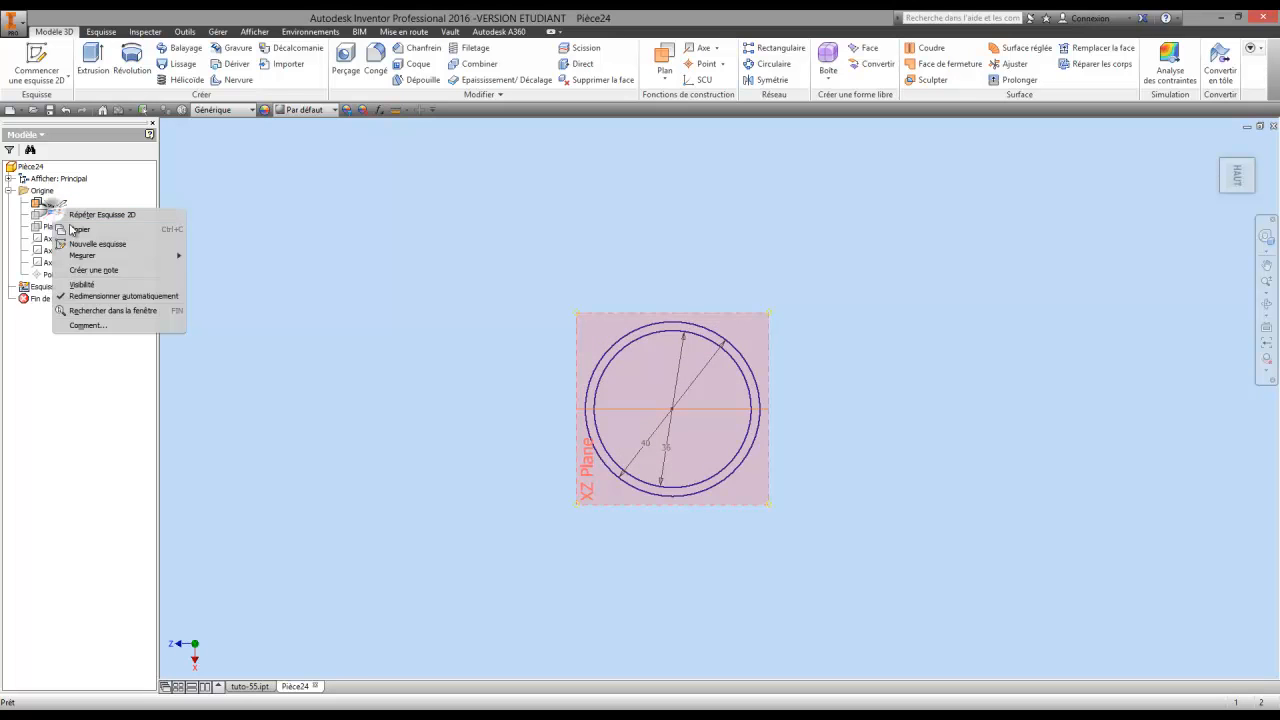
left_click(88, 283)
Create a work plane offset 200 mm above the XZ plane.
key("F4")
left_click_drag(662, 400, 706, 309)
right_click(616, 340)
left_click(605, 322)
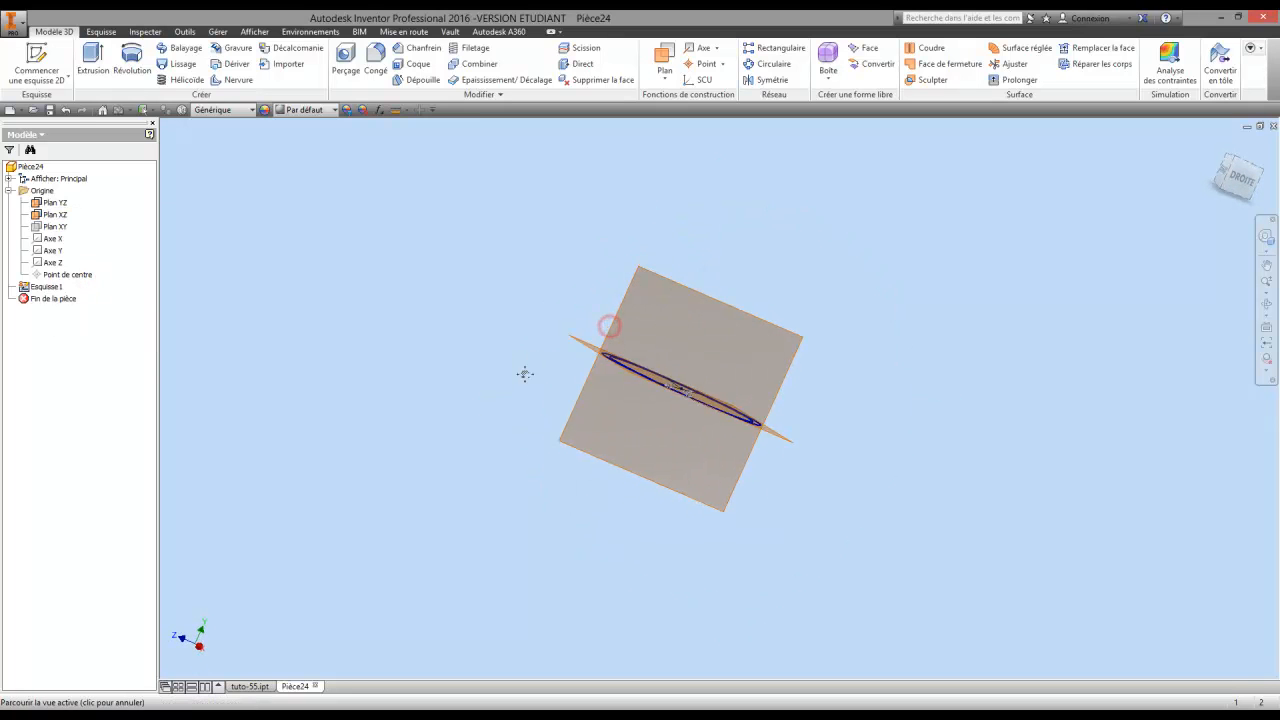
left_click(664, 58)
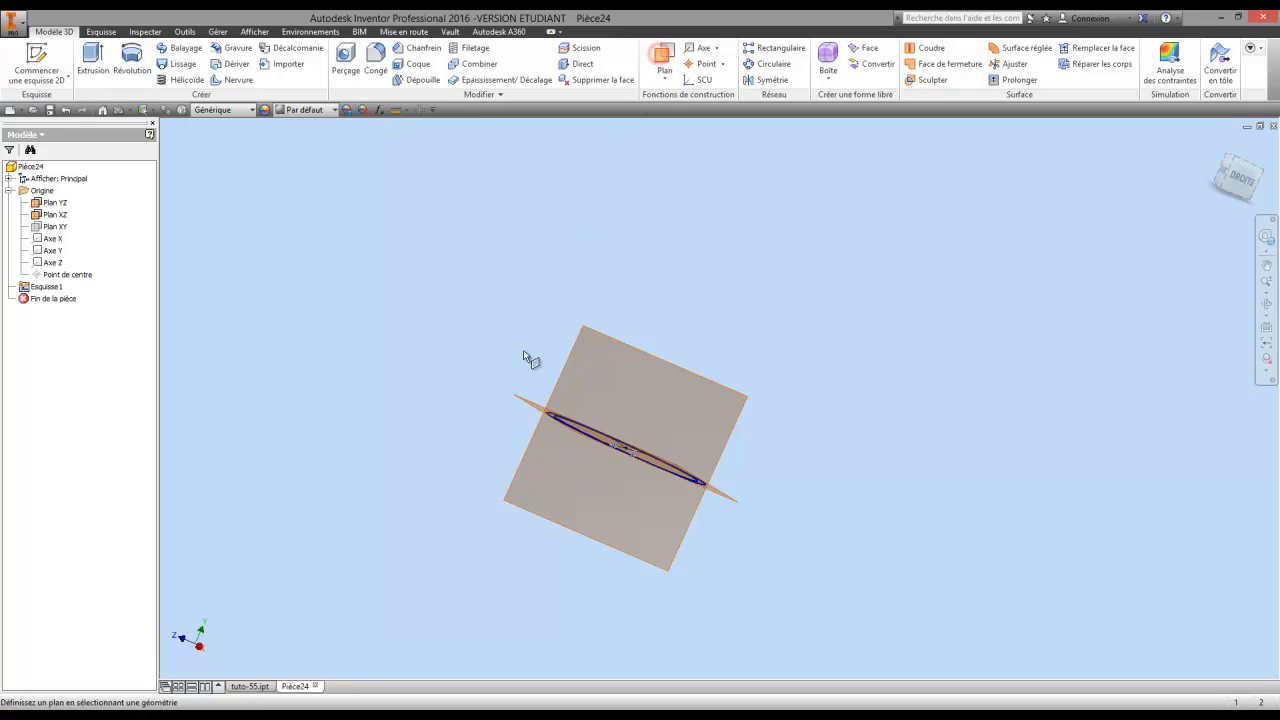
left_click_drag(528, 408, 664, 239)
type("1")
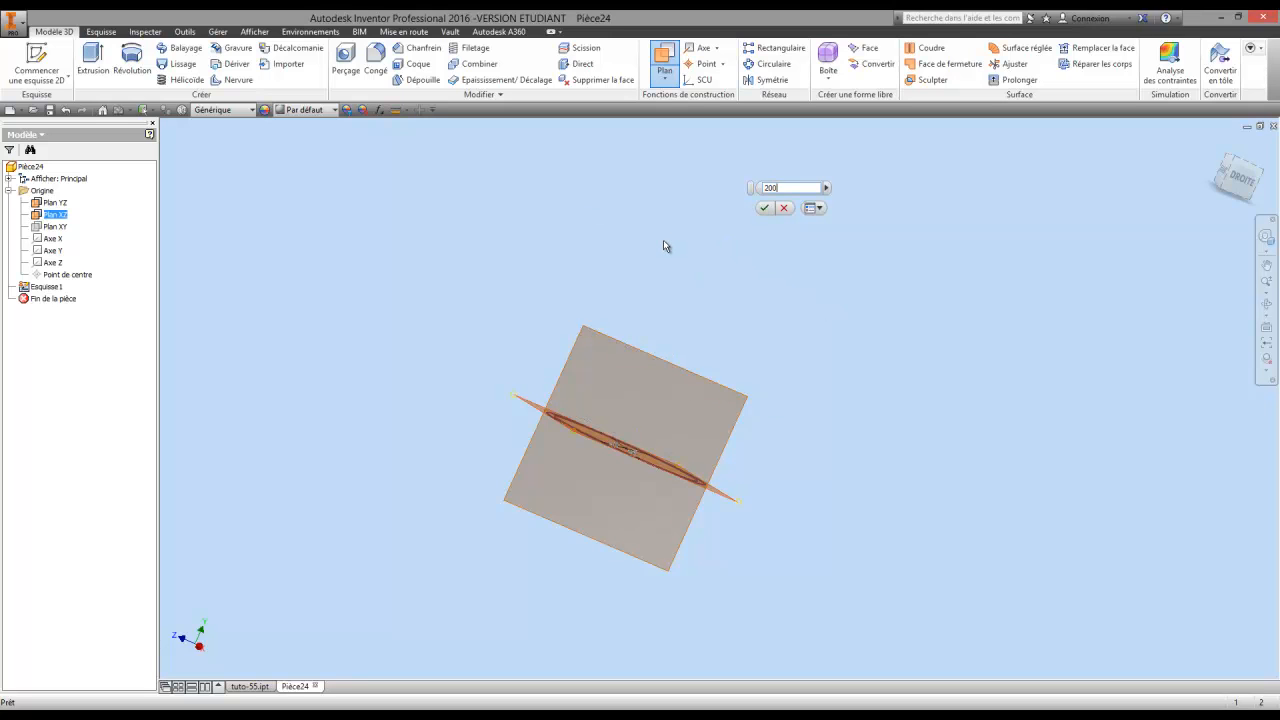
key("Return")
Start a new sketch on the offset work plane and project the circles' centre point into it.
scroll(671, 296, "down", 5)
middle_click_drag(671, 296, 577, 455)
key("F4")
mouse_move(639, 432)
left_mouse_down()
mouse_move(651, 486)
mouse_move(643, 408)
left_mouse_up()
right_click(641, 409)
left_click(557, 409)
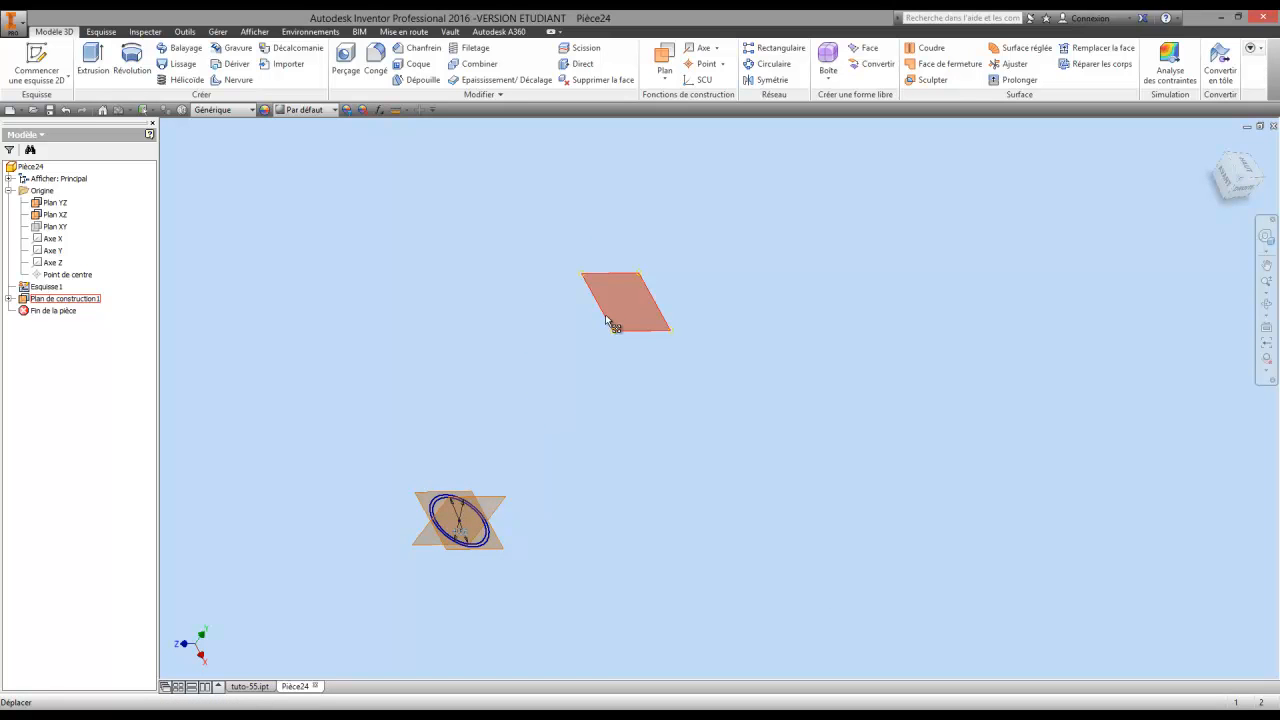
right_click(605, 319)
left_click(609, 355)
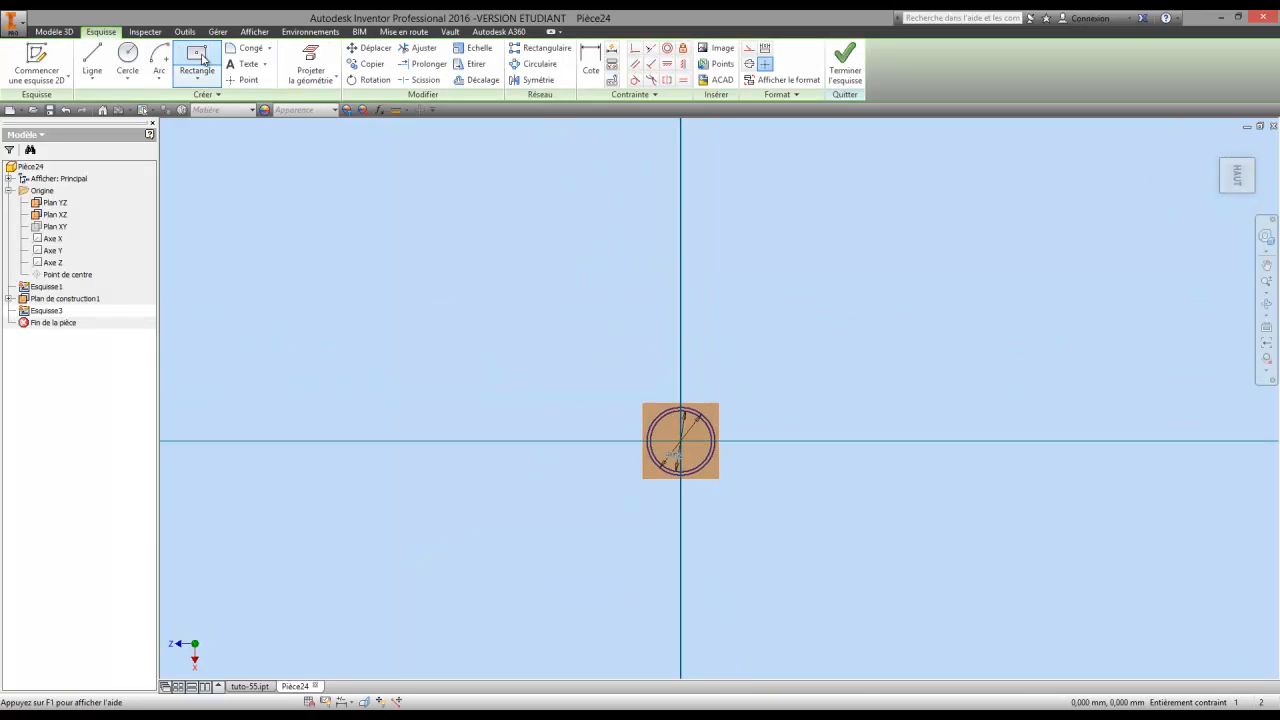
left_click(310, 62)
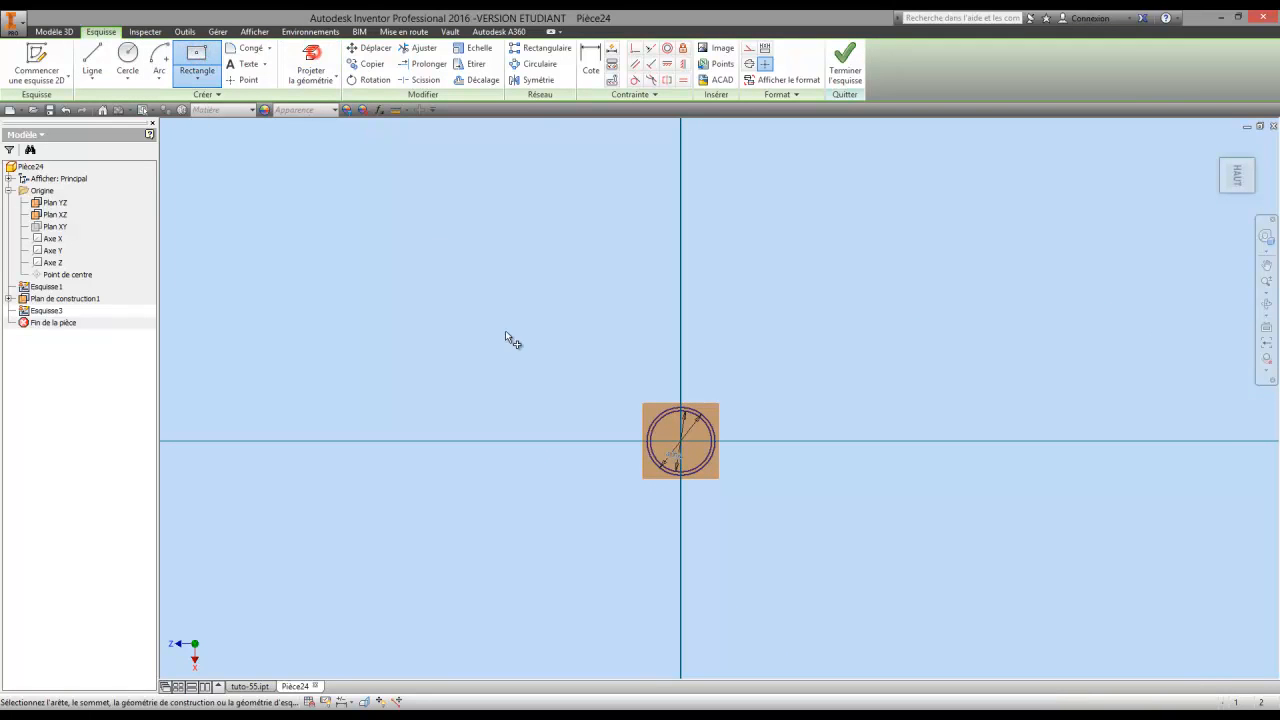
left_click(680, 441)
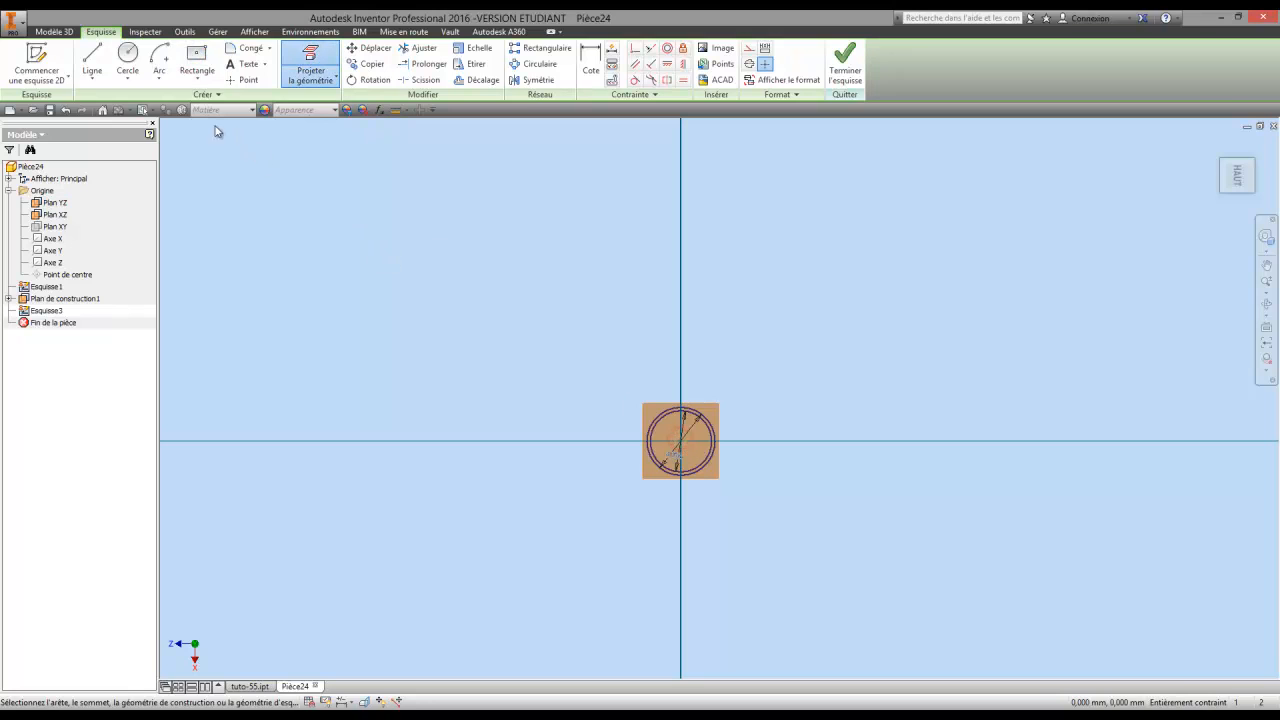
Draw a centre-point rectangle larger than the circles around the projected centre point and finish the sketch.
left_click(202, 62)
left_click(193, 60)
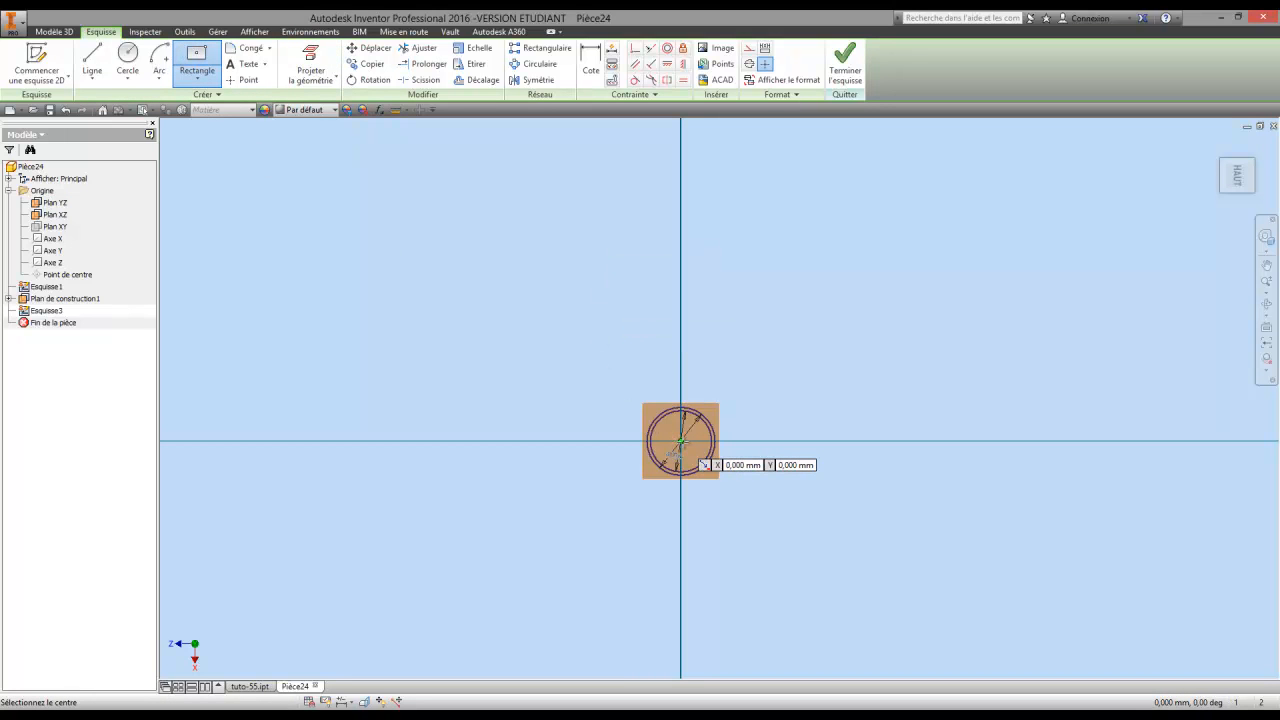
left_click(680, 441)
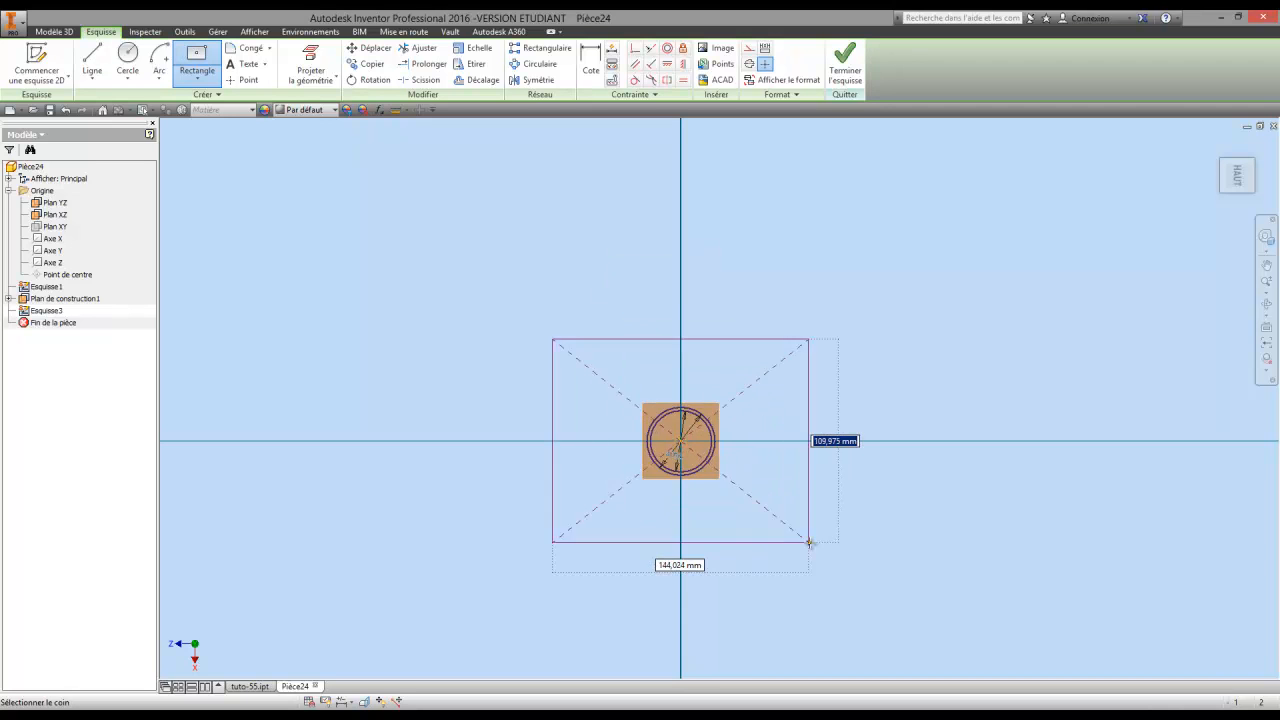
left_click(801, 521)
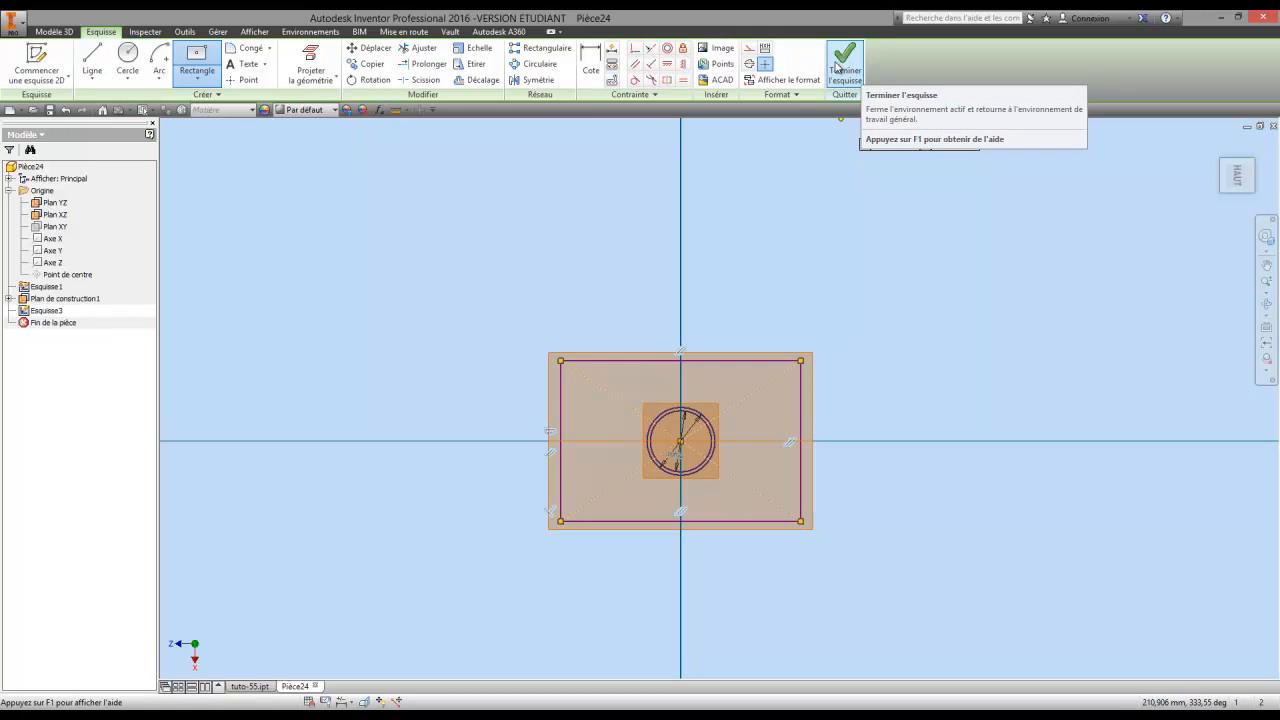
left_click(843, 66)
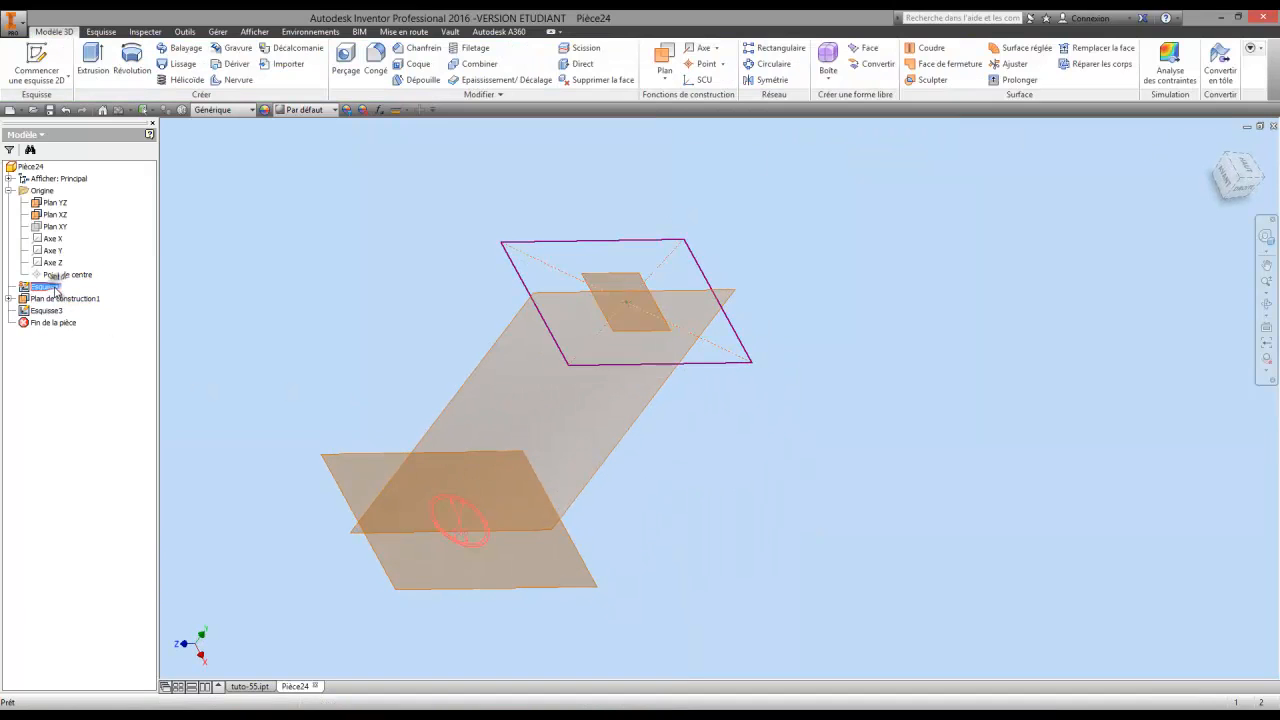
Edit the first sketch to delete the inner of the two concentric circles, and finish the sketch.
right_click(58, 286)
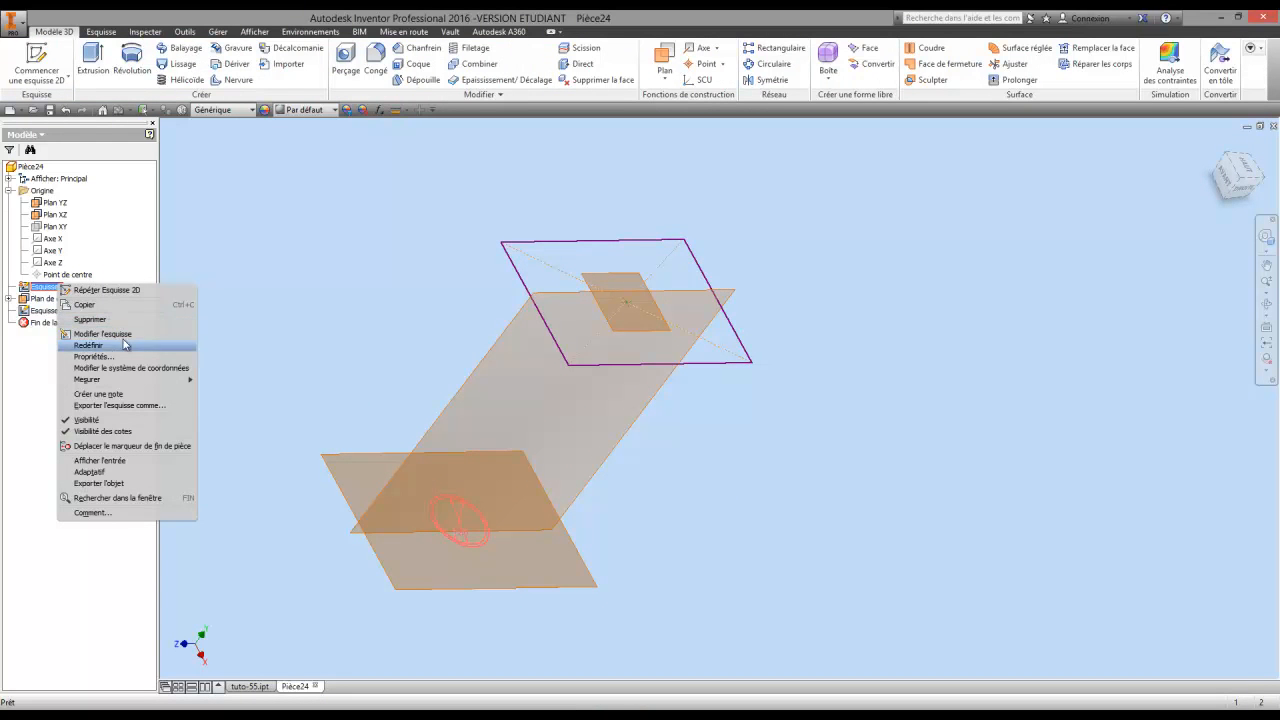
left_click(100, 334)
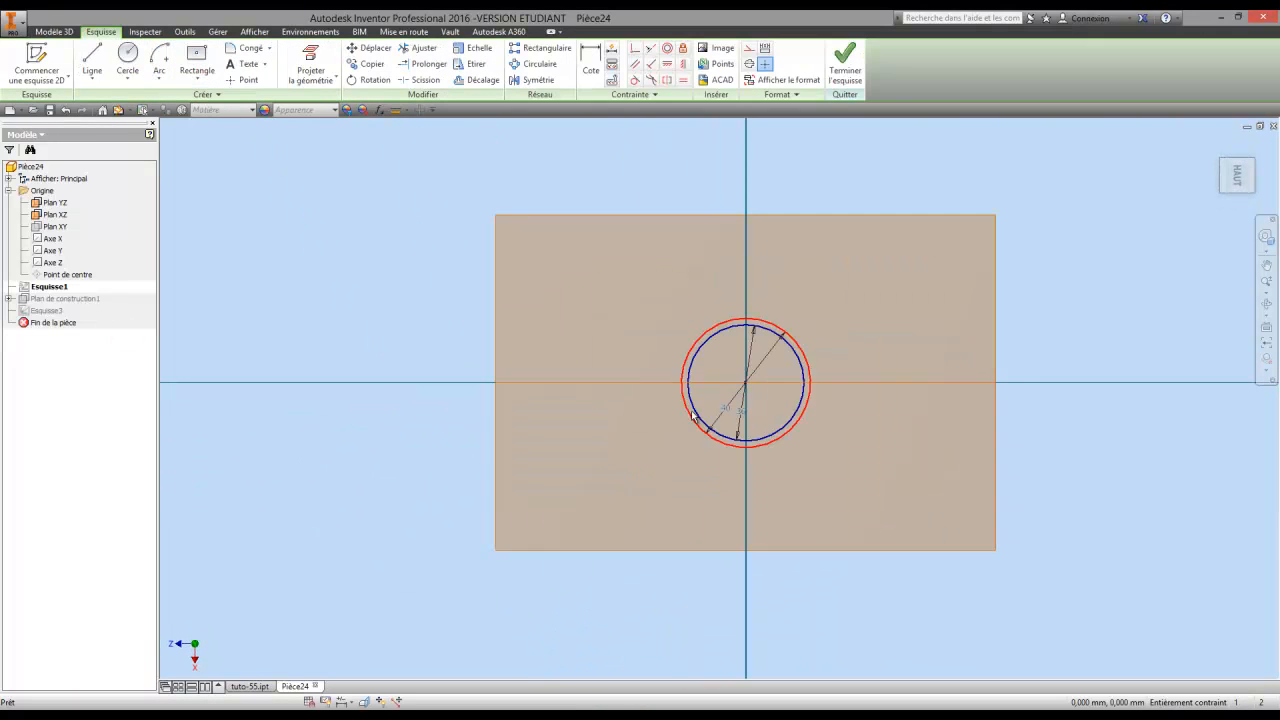
right_click(693, 394)
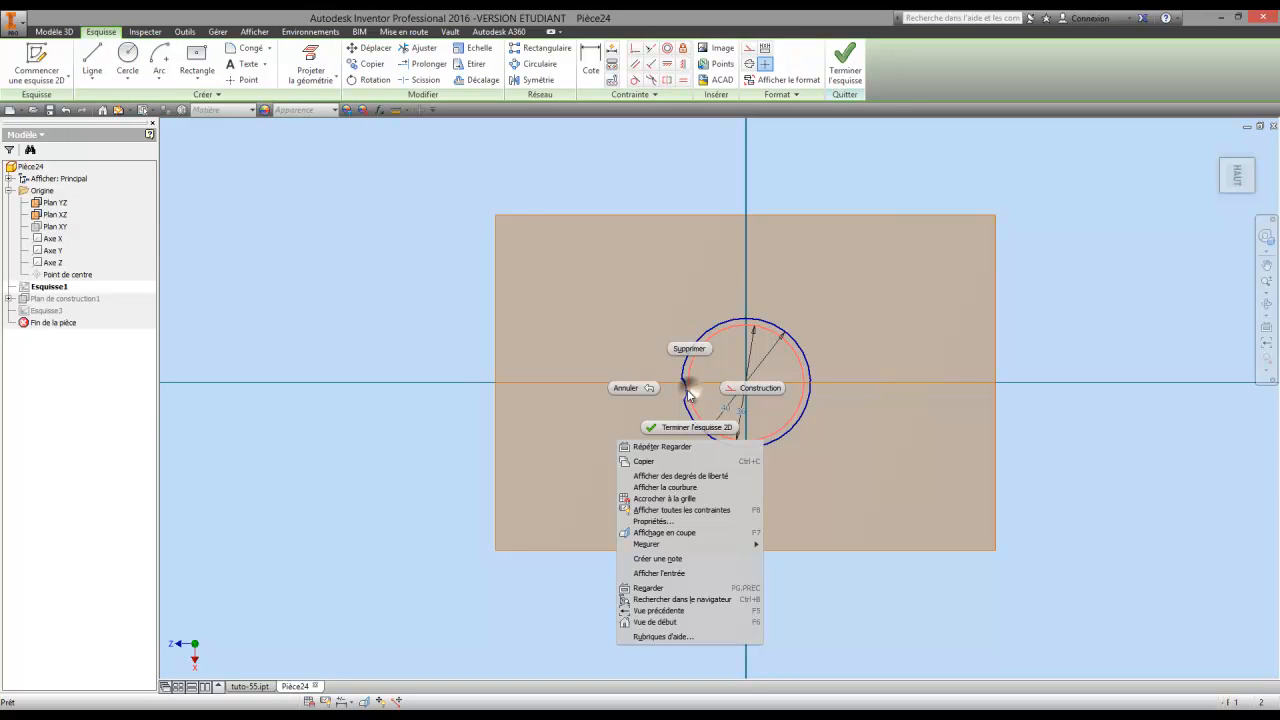
left_click(693, 348)
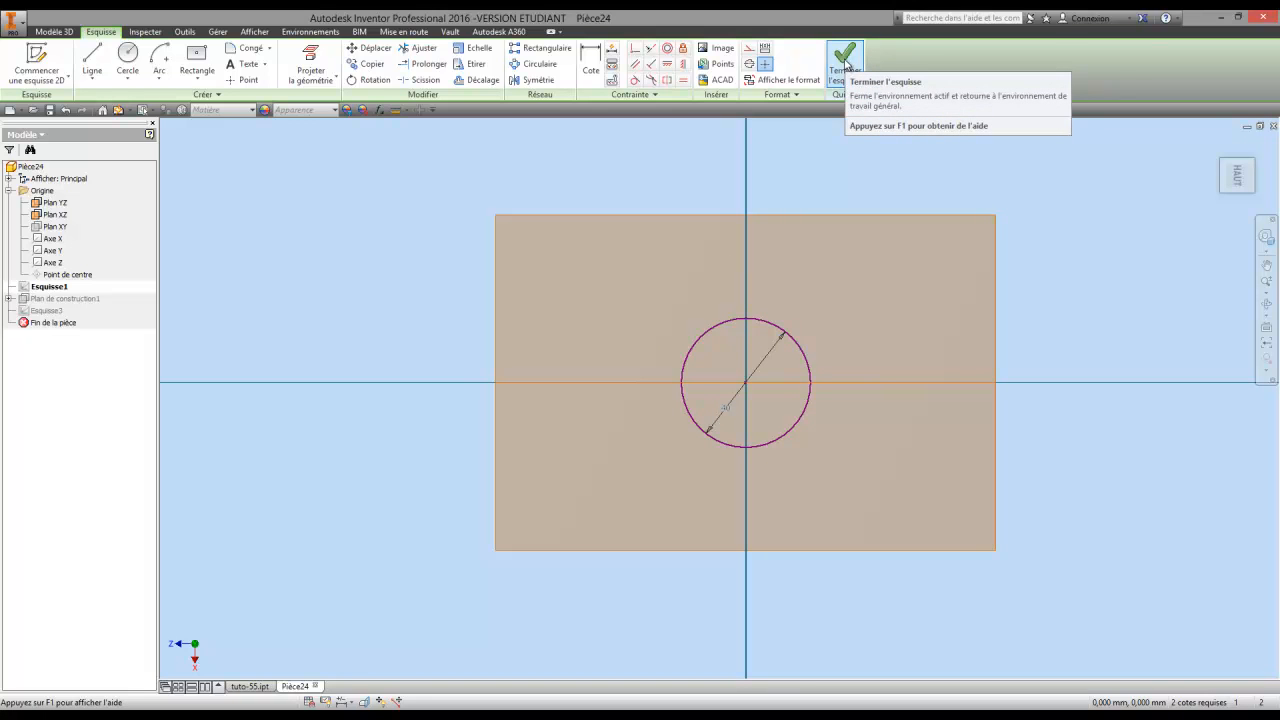
left_click(846, 62)
Start a new 3D sketch for the path between the circle and the rectangle.
key("F4")
mouse_move(634, 337)
left_mouse_down()
mouse_move(647, 417)
mouse_move(666, 363)
mouse_move(594, 329)
mouse_move(618, 358)
mouse_move(608, 335)
left_mouse_up()
left_click_drag(560, 238, 663, 477)
right_click(651, 446)
left_click(578, 455)
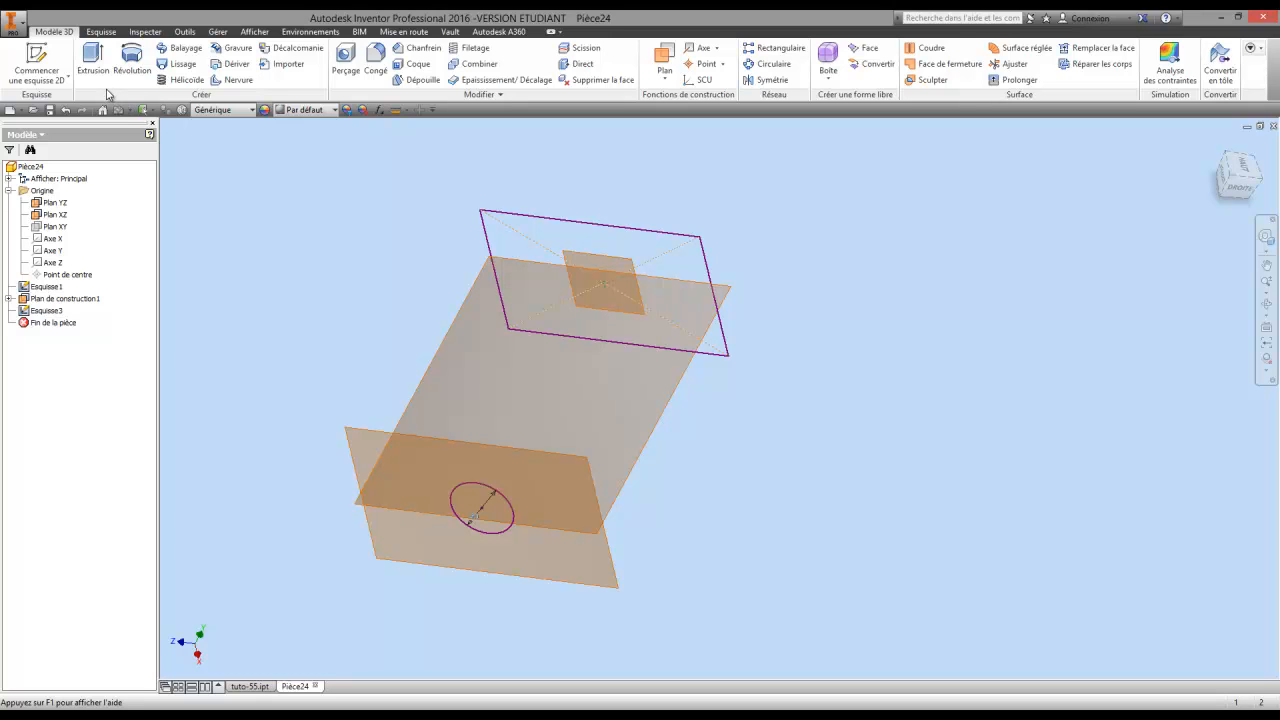
left_click(44, 80)
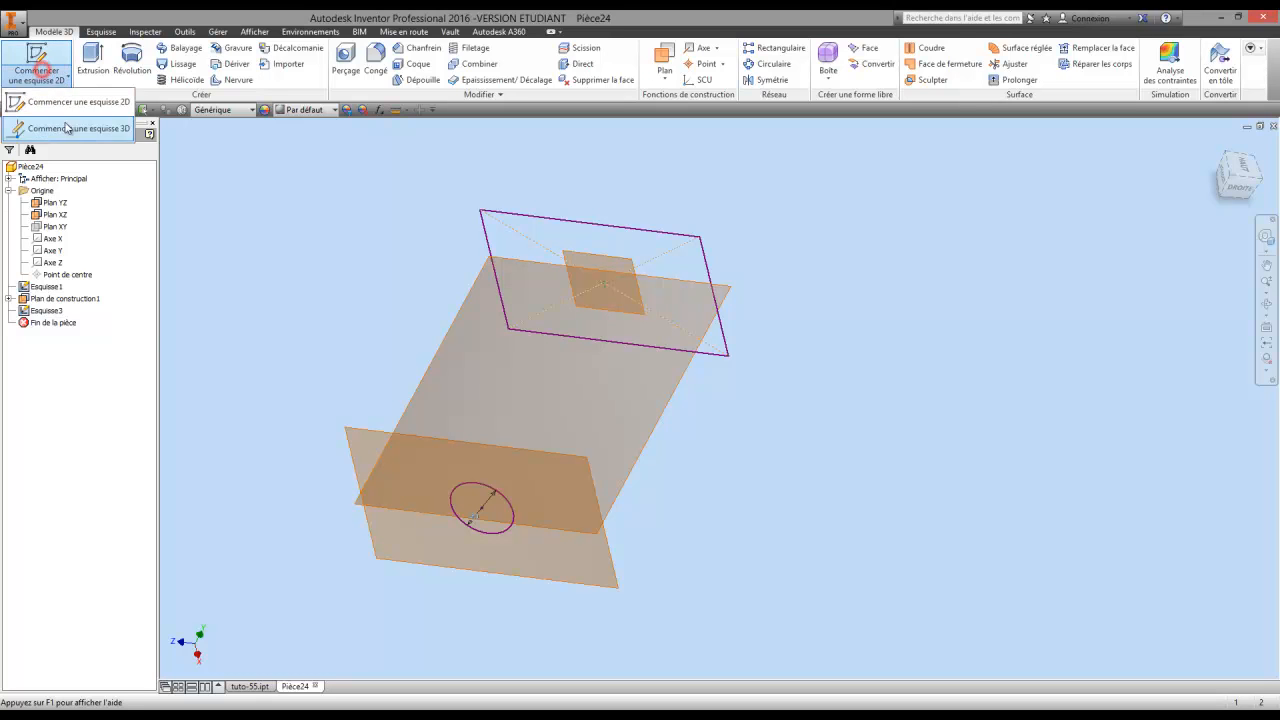
left_click(60, 120)
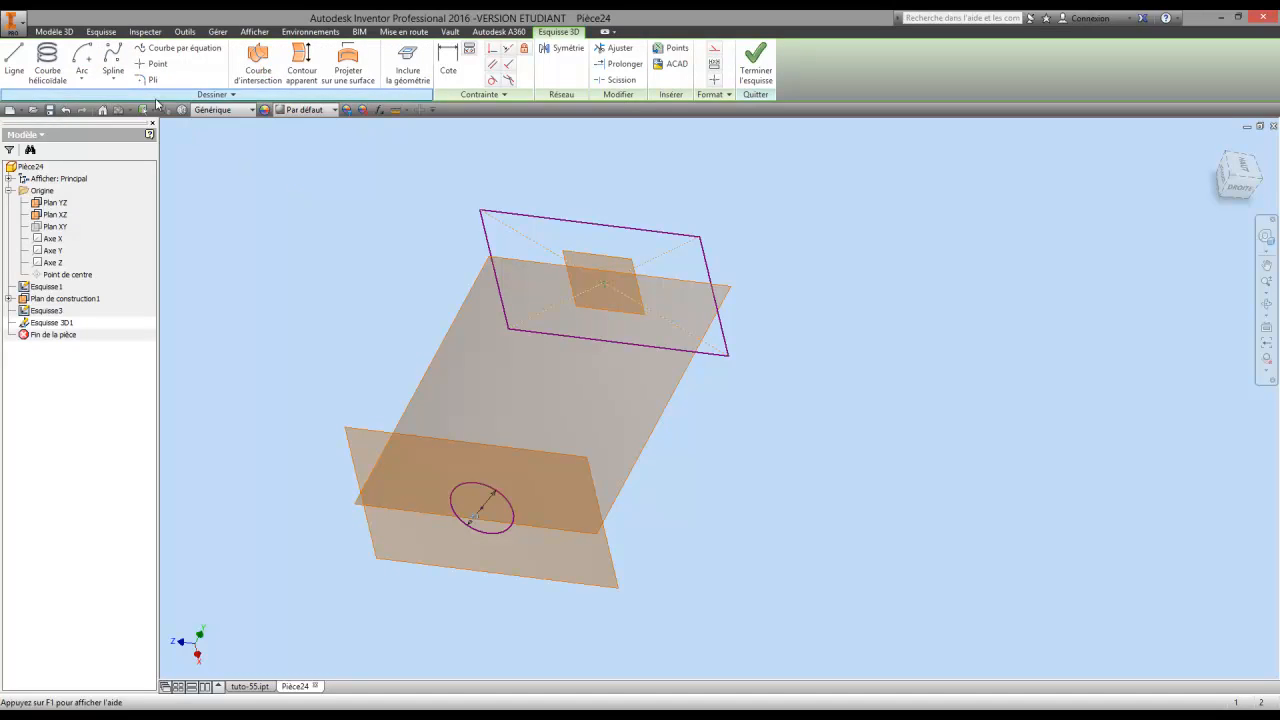
Draw an S-shaped control-vertex spline from the rectangle's centre to the circle's centre, with two intermediate vertices on opposite sides, and finish the 3D sketch.
left_click(117, 58)
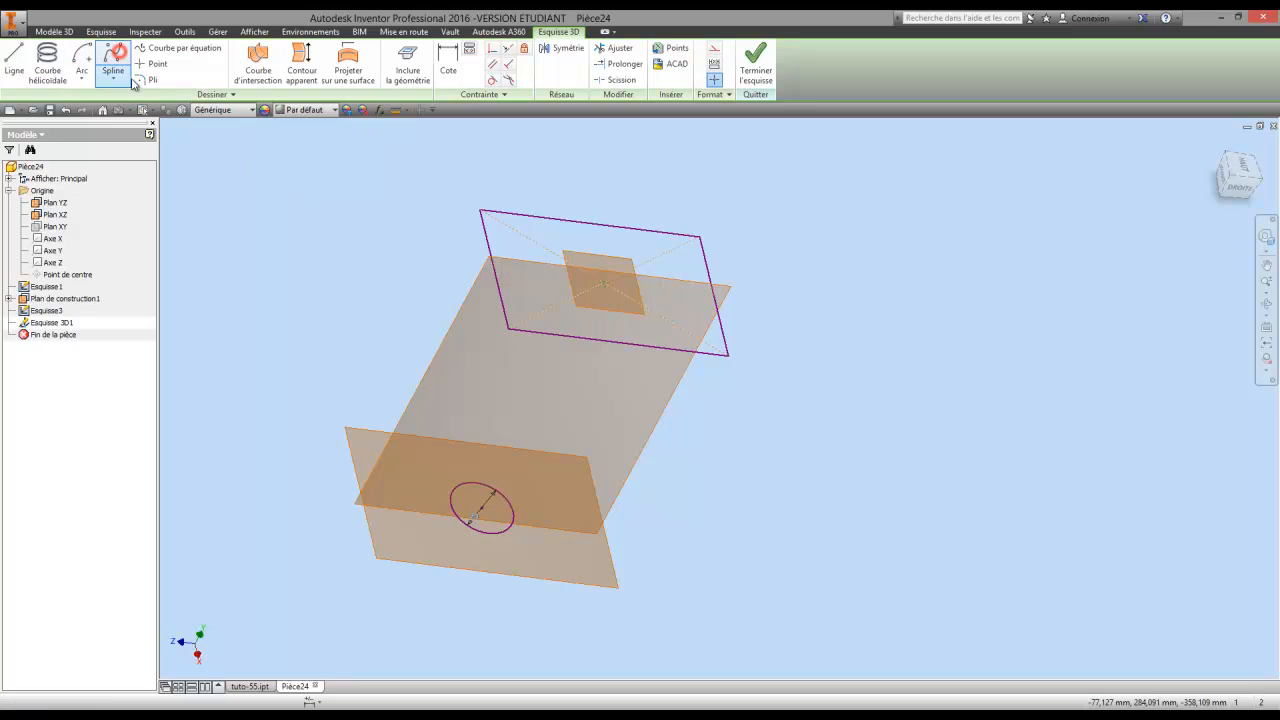
left_click(605, 284)
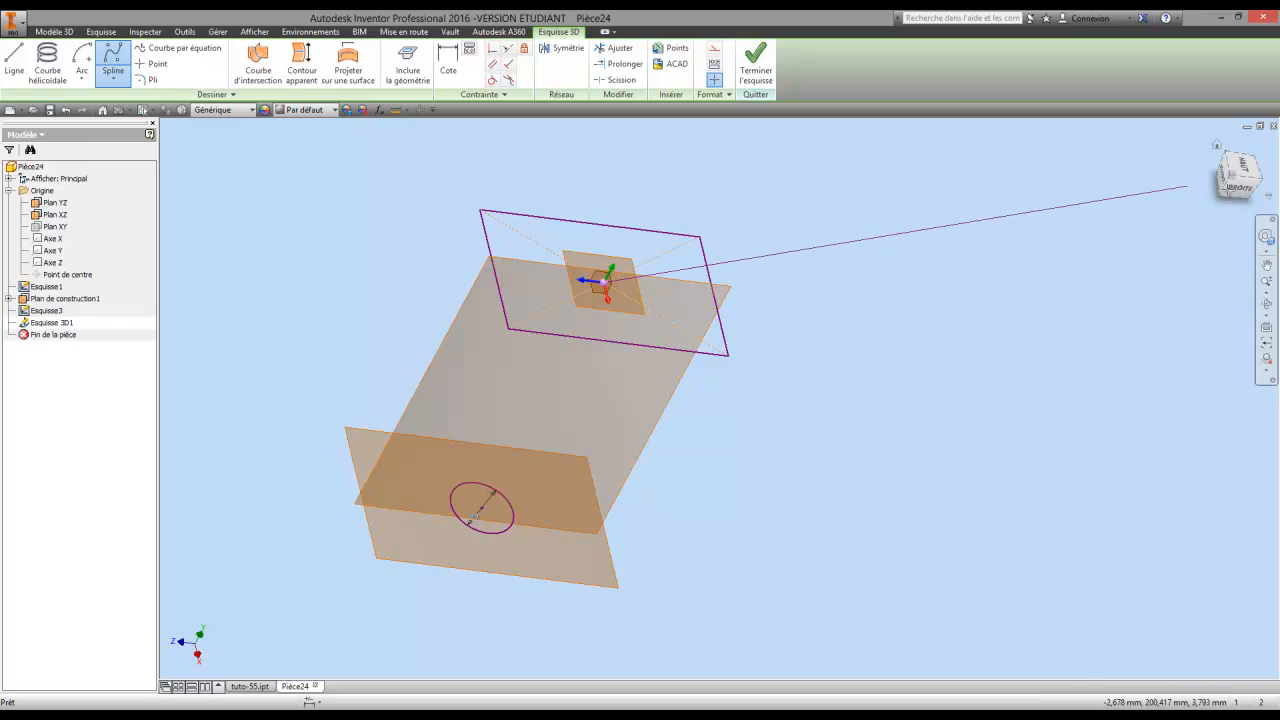
left_click(1240, 188)
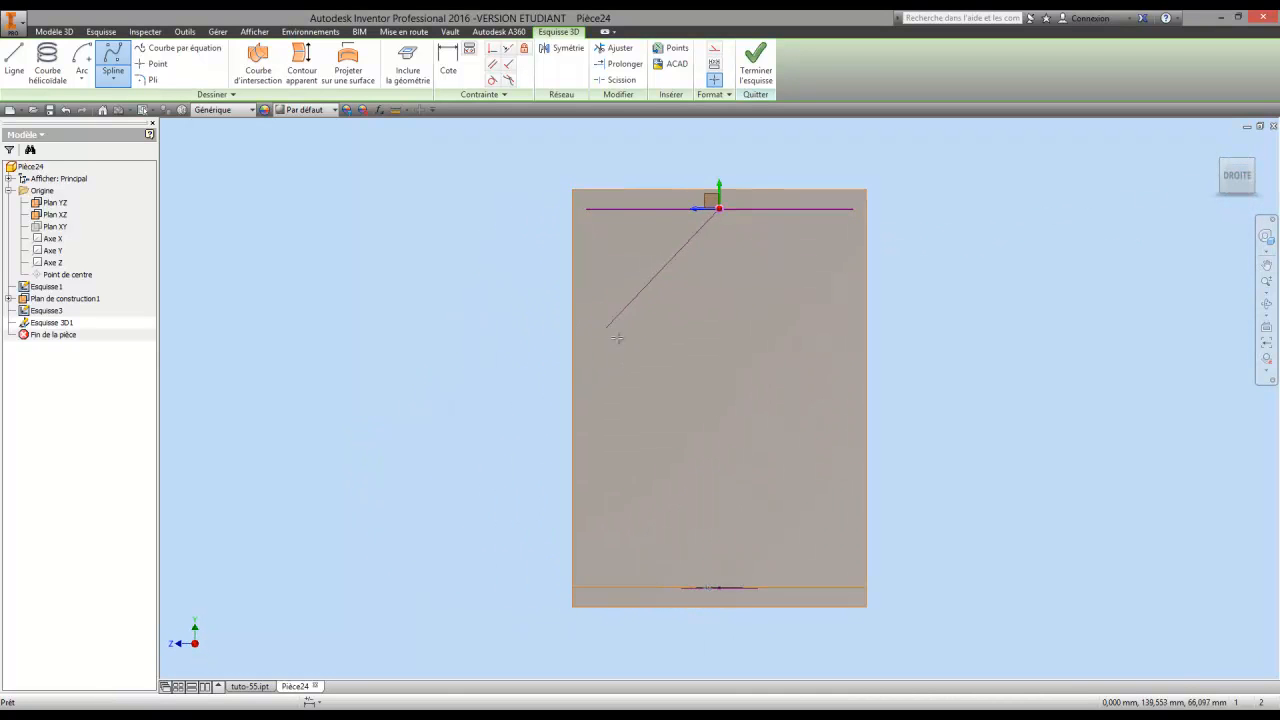
left_click(613, 342)
left_click(787, 484)
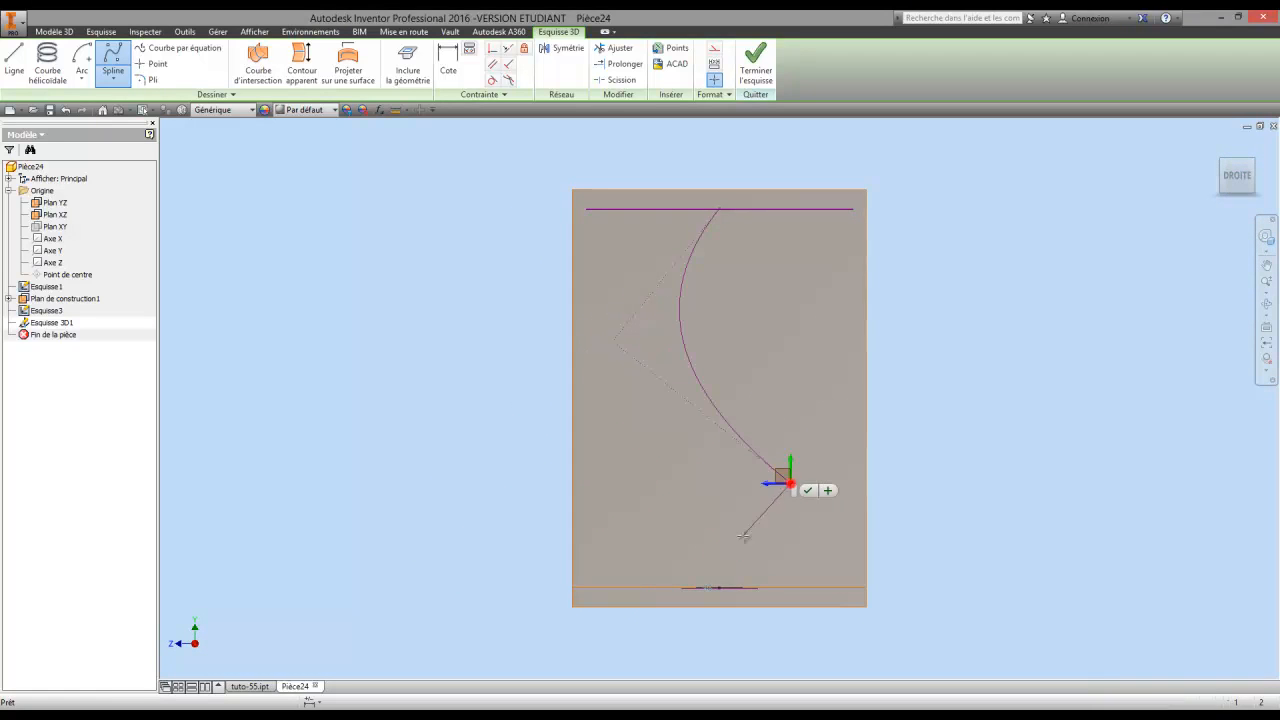
left_click(720, 588)
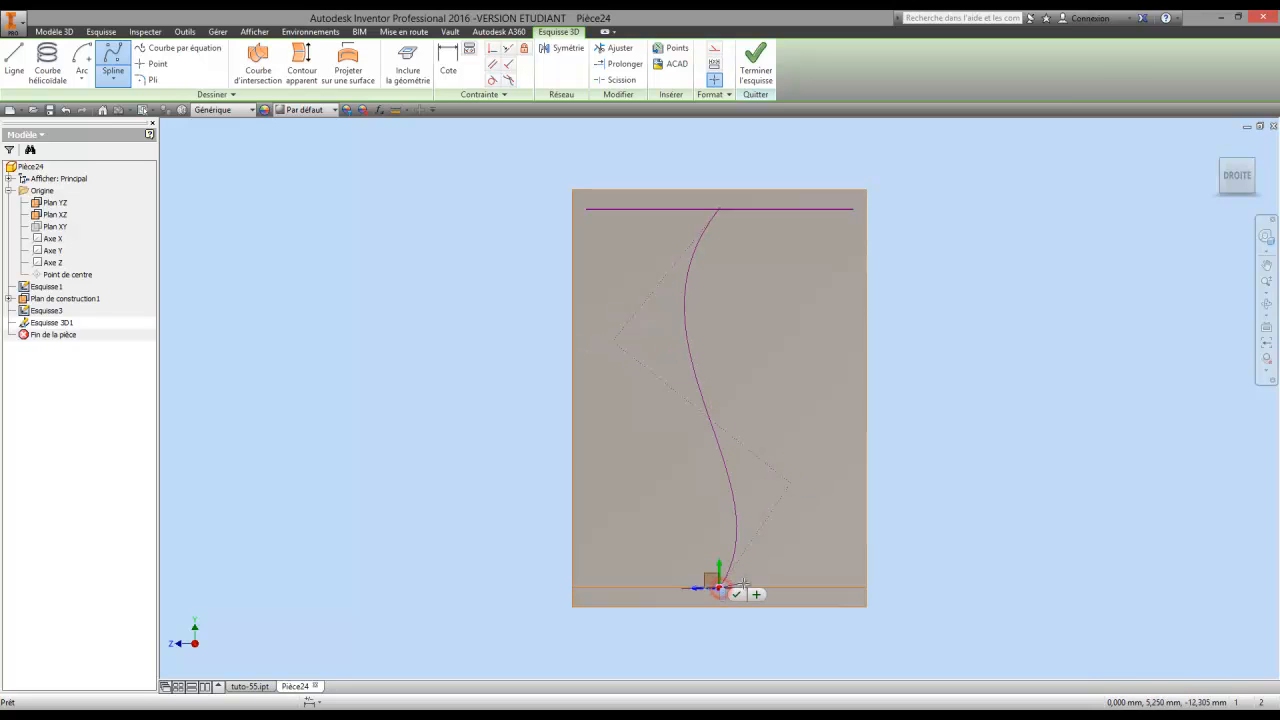
left_click(737, 591)
key("Escape")
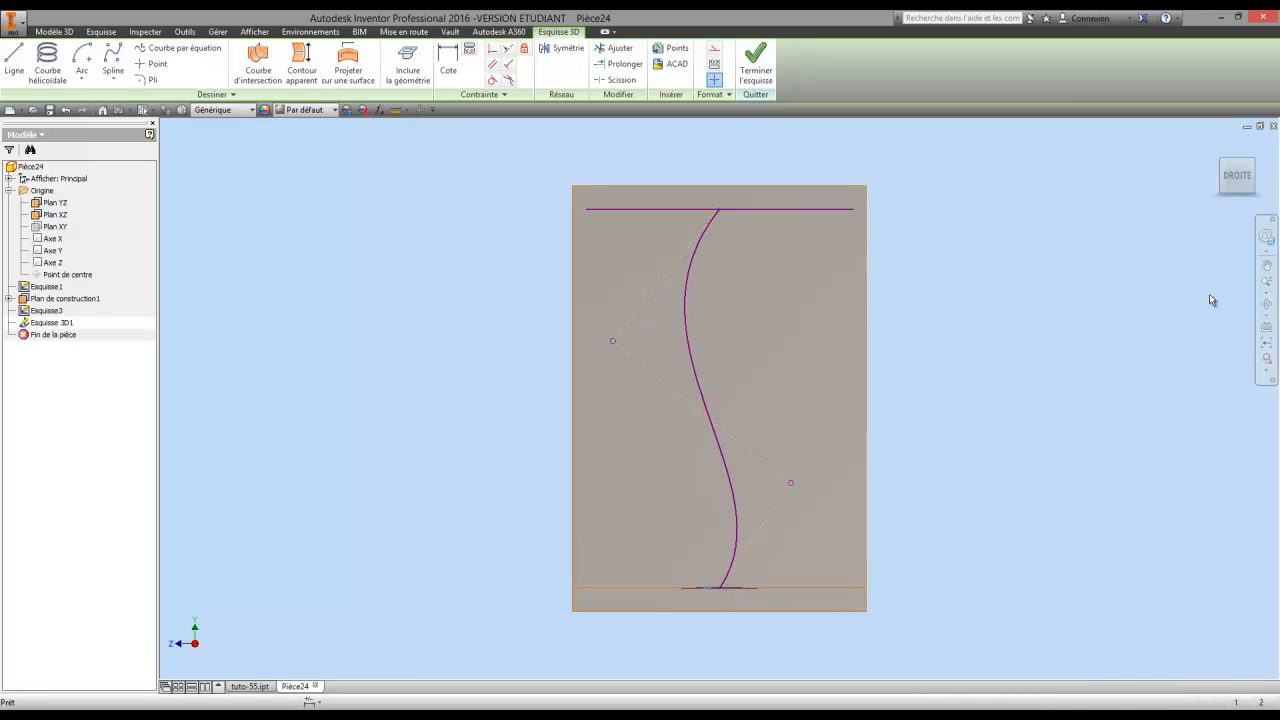
left_click(1267, 306)
left_click_drag(740, 420, 799, 432)
right_click(798, 432)
left_click(698, 438)
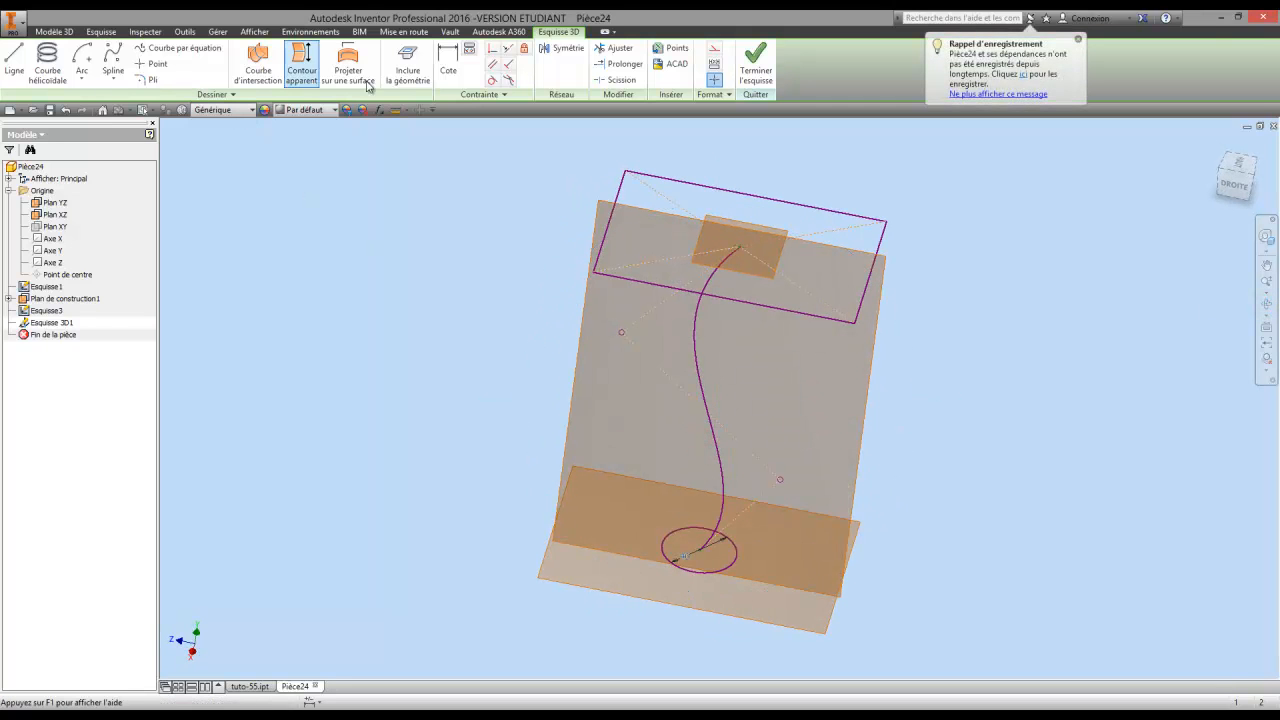
left_click(756, 64)
Loft a solid between the circle and rectangle sections, using the 3D spline as the centreline.
left_click(183, 64)
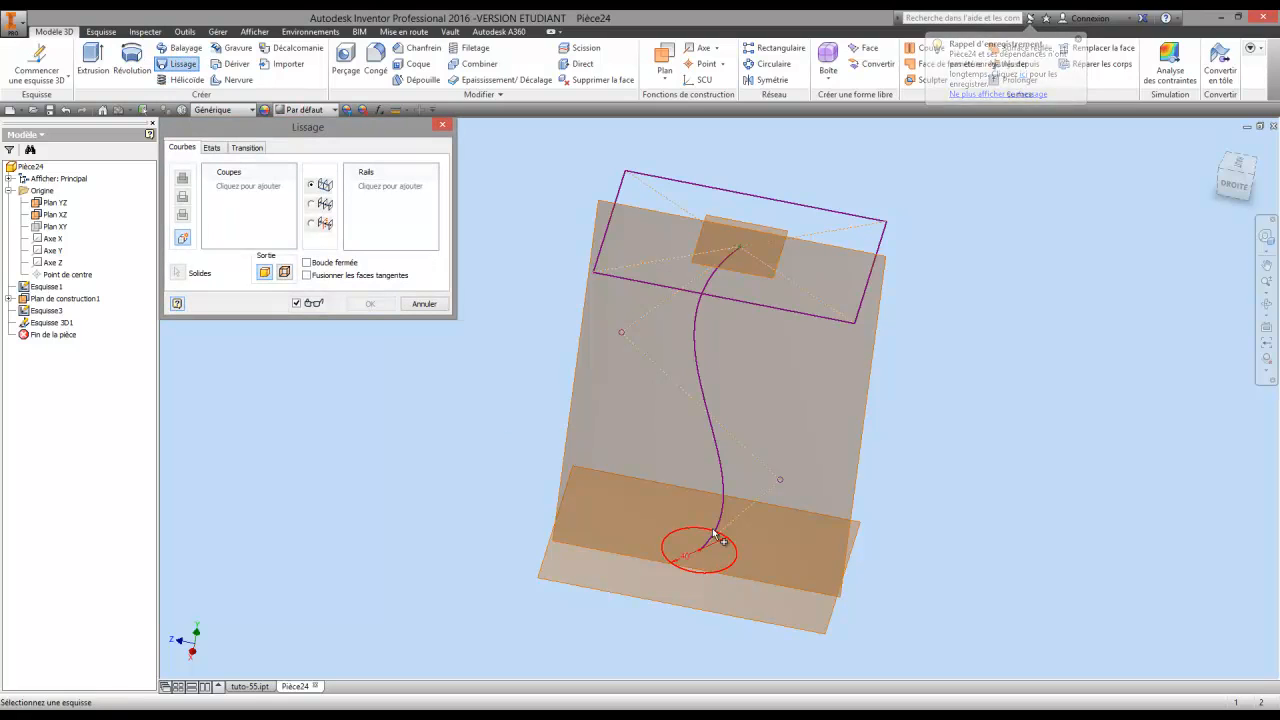
left_click(700, 577)
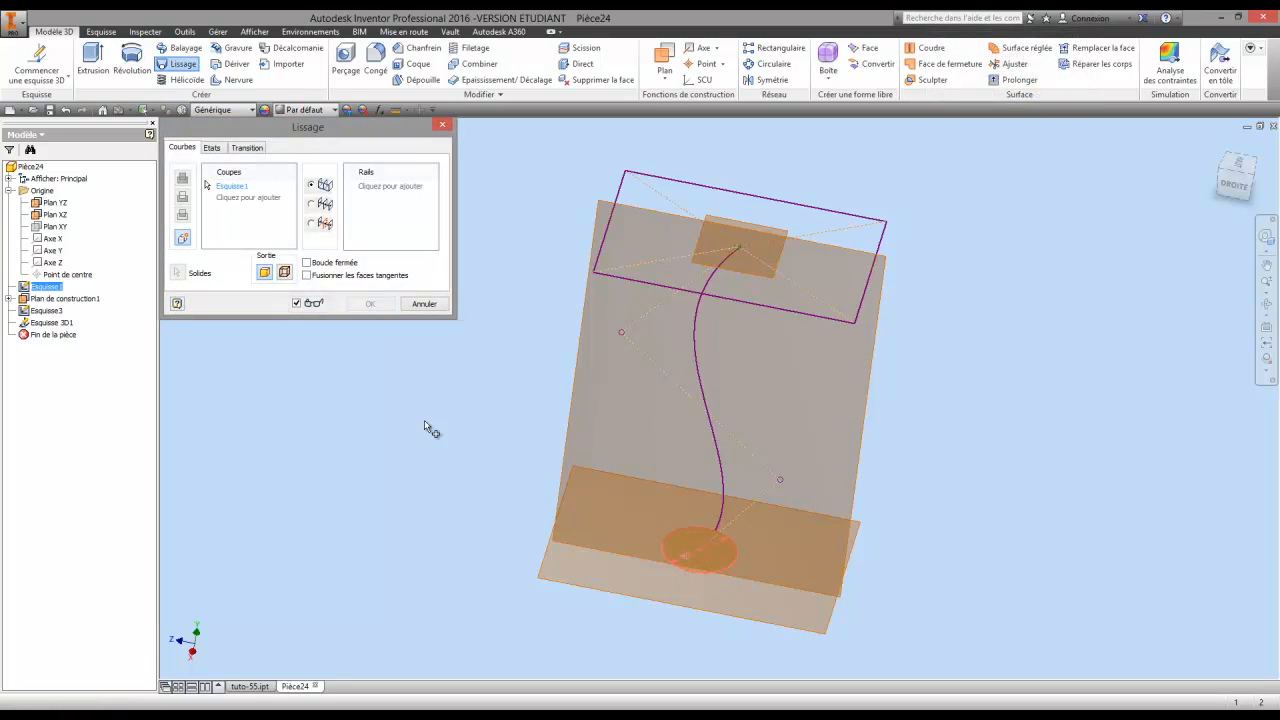
left_click(237, 199)
left_click(614, 275)
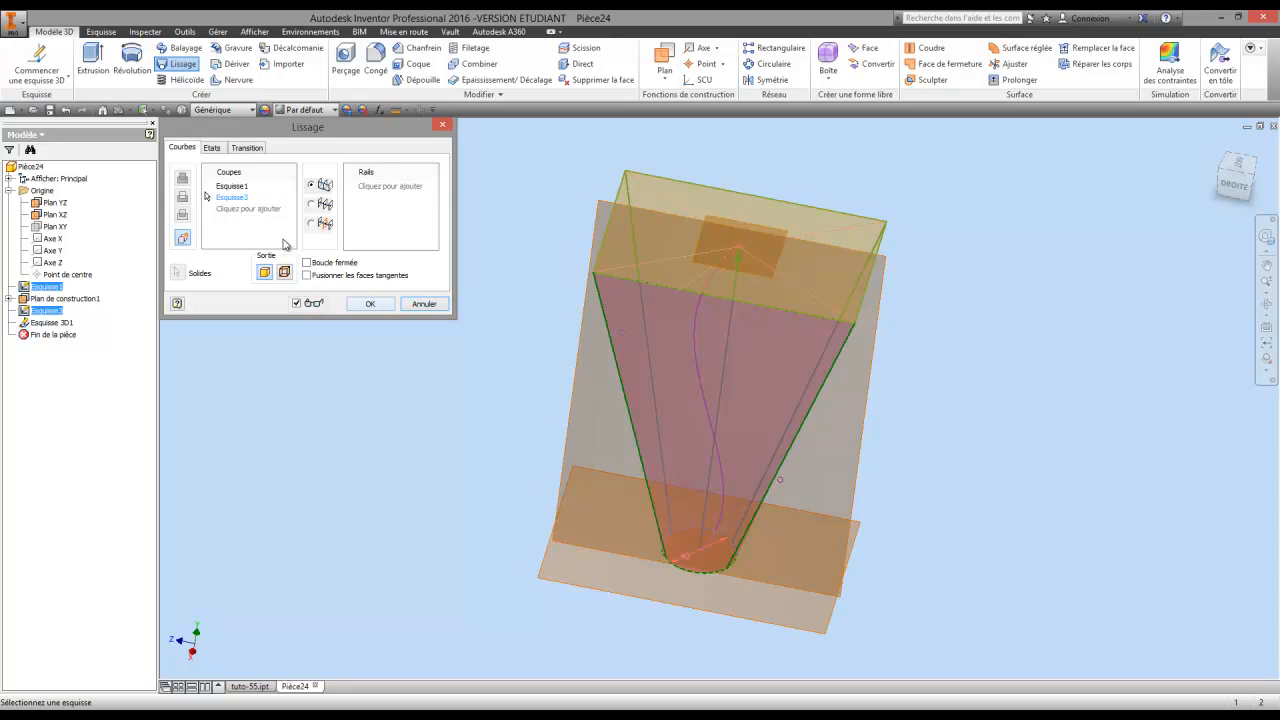
left_click(312, 204)
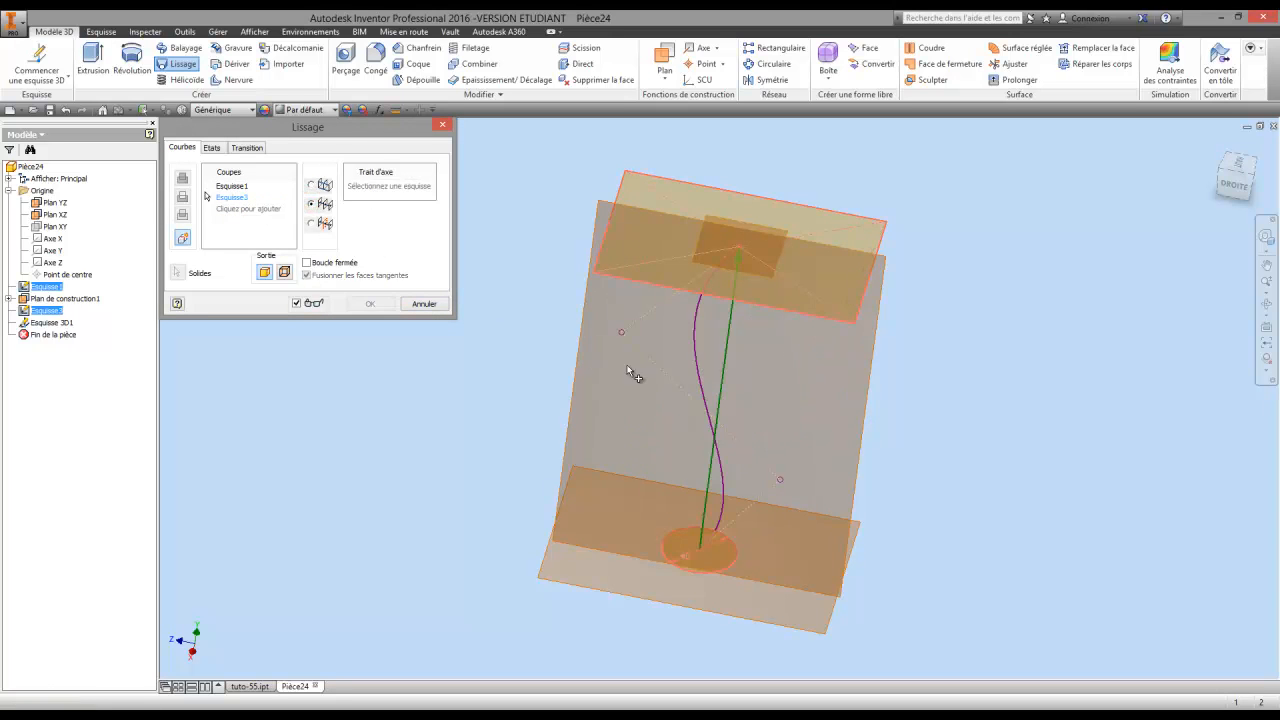
left_click(697, 368)
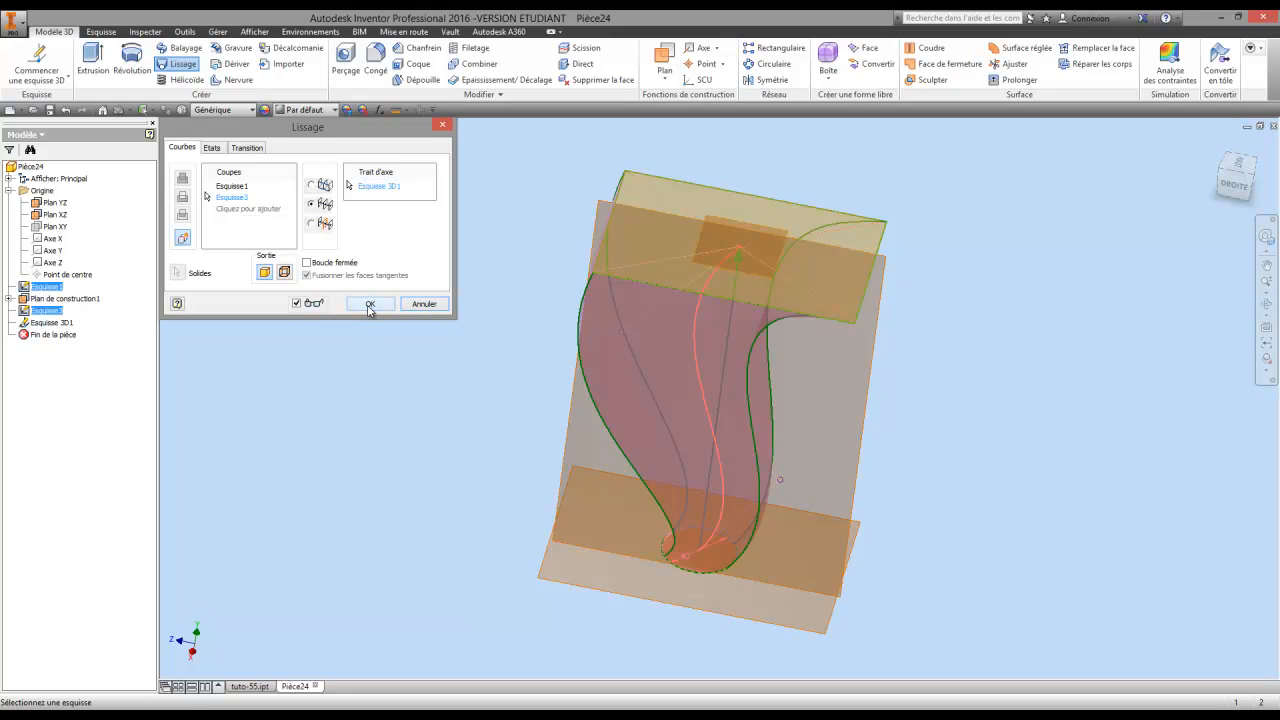
left_click(369, 305)
Shell the lofted body with a 1 mm thickness, removing the rectangular and circular end faces.
key("F4")
left_click_drag(554, 343, 716, 398)
right_click(655, 418)
left_click(572, 418)
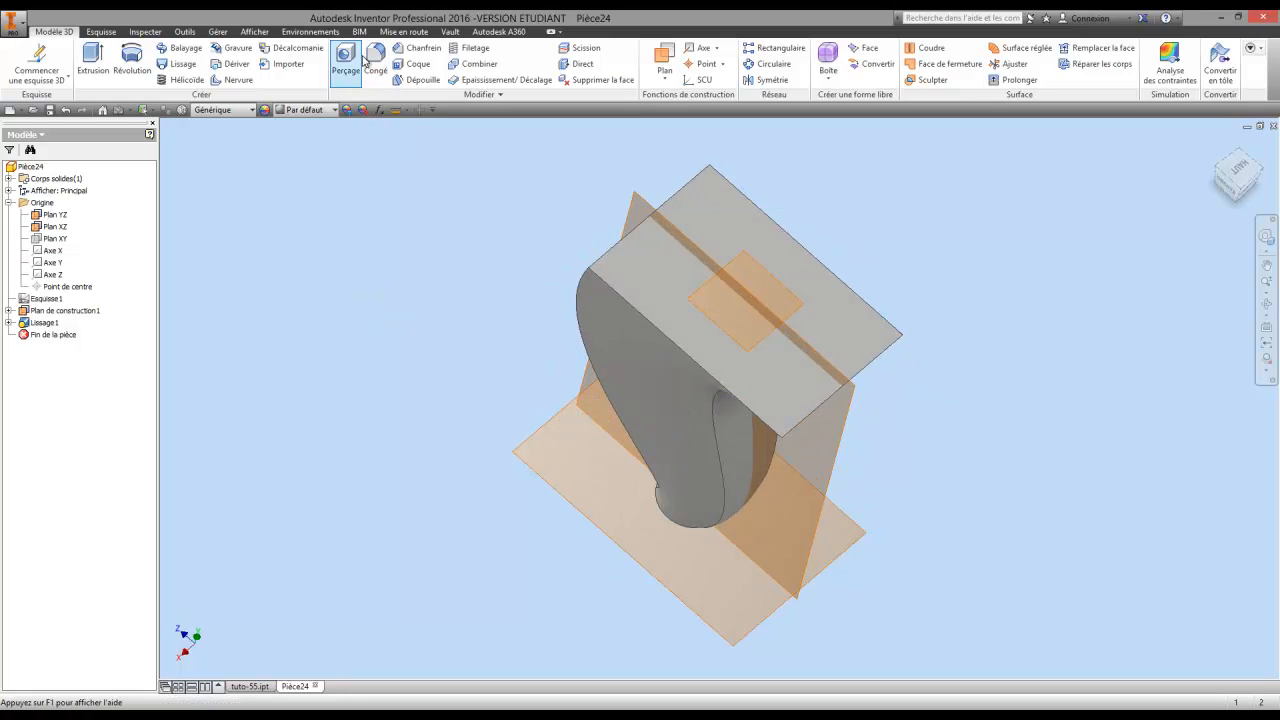
left_click(414, 64)
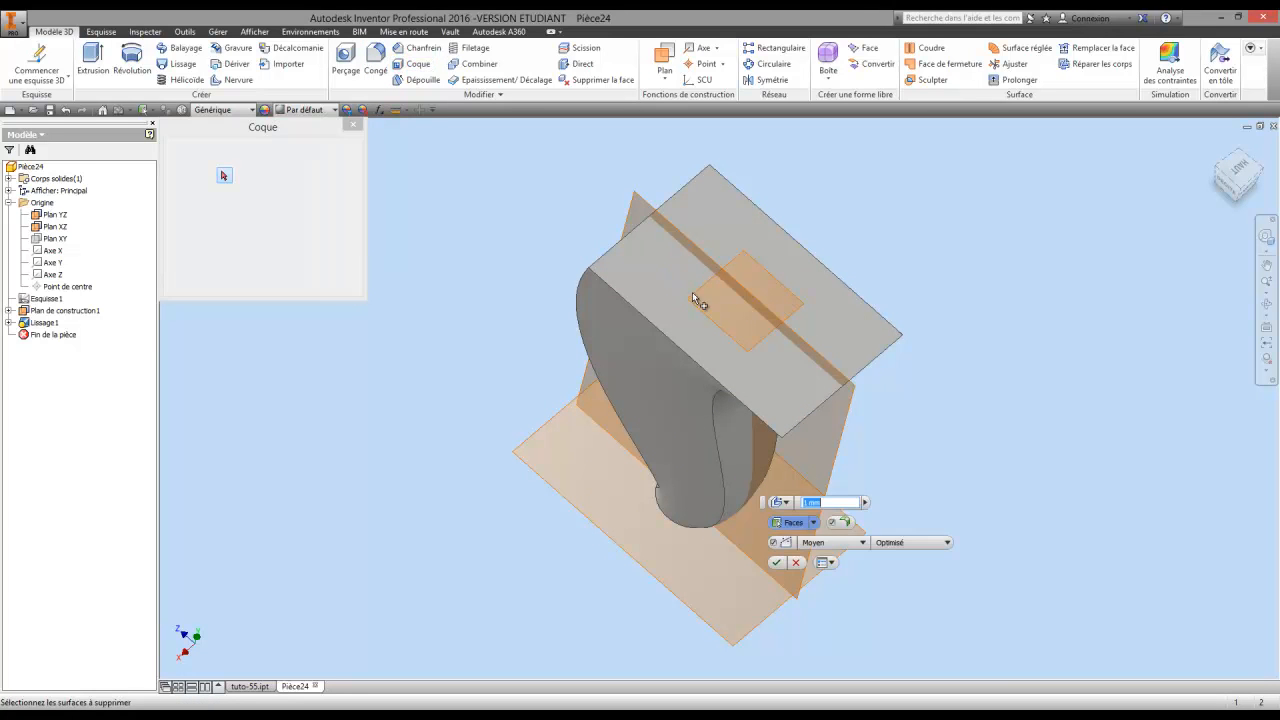
left_click(677, 282)
left_click(1266, 303)
left_click_drag(718, 500, 703, 385)
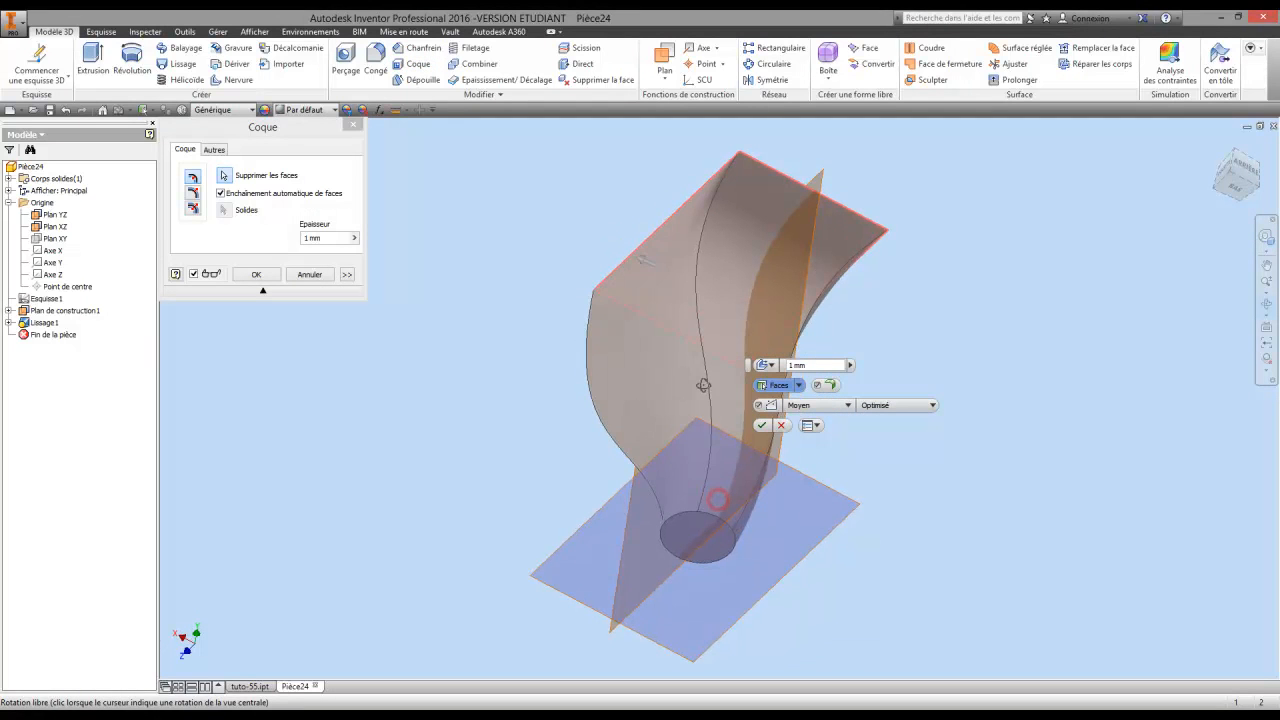
right_click(655, 399)
left_click(560, 398)
left_click(703, 549)
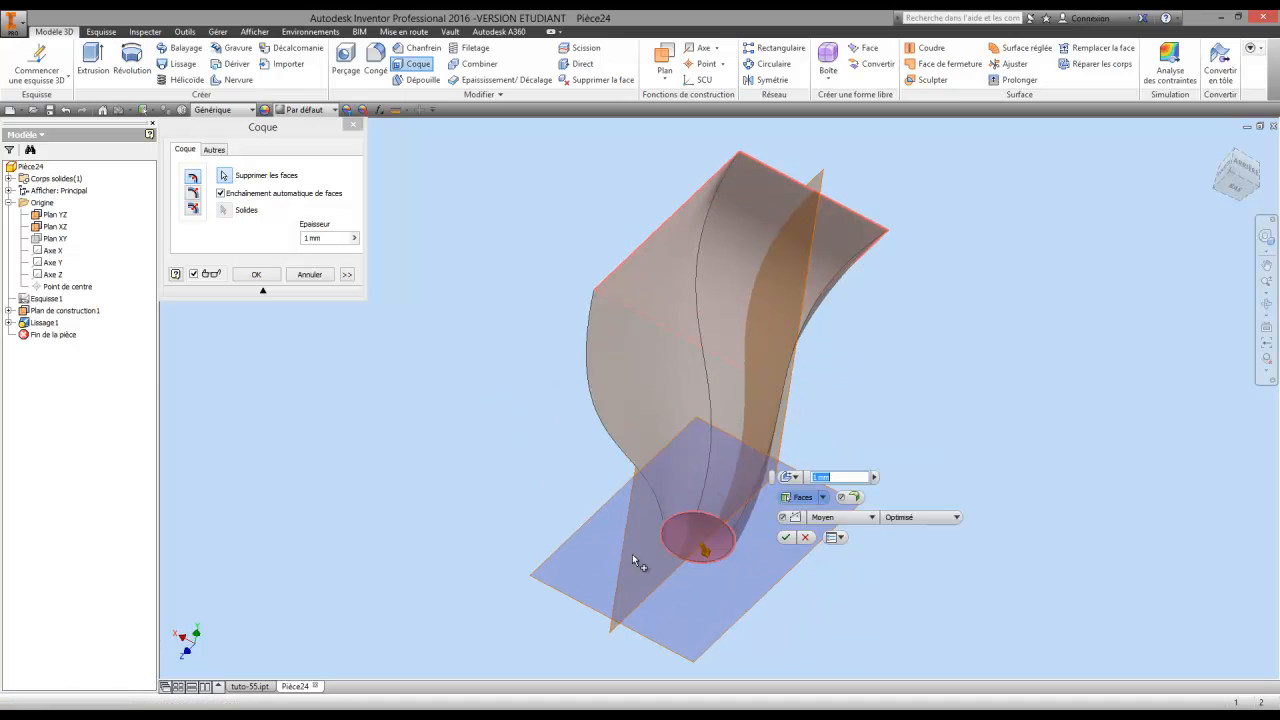
left_click(264, 274)
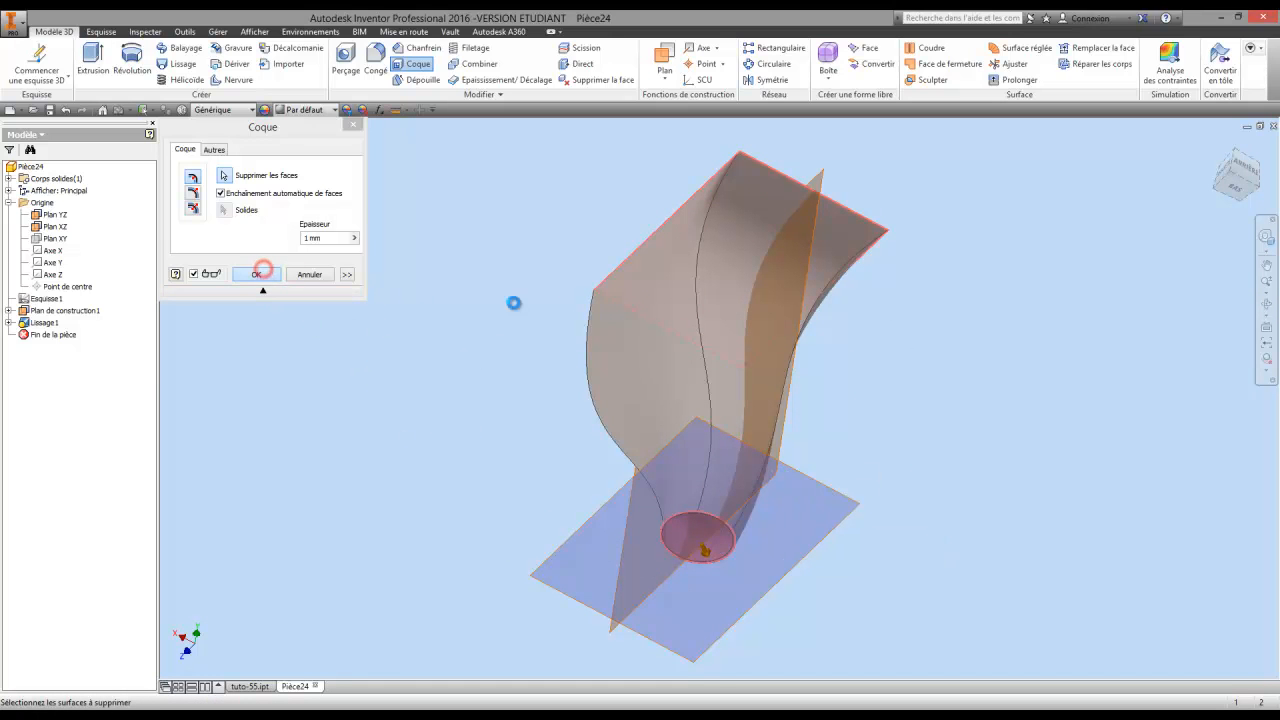
Inspect the shelled body from the circular end, and switch to the tuto-55.ipt document with the example shapes.
key("F4")
left_click_drag(661, 348, 724, 336)
left_click_drag(744, 438, 738, 412)
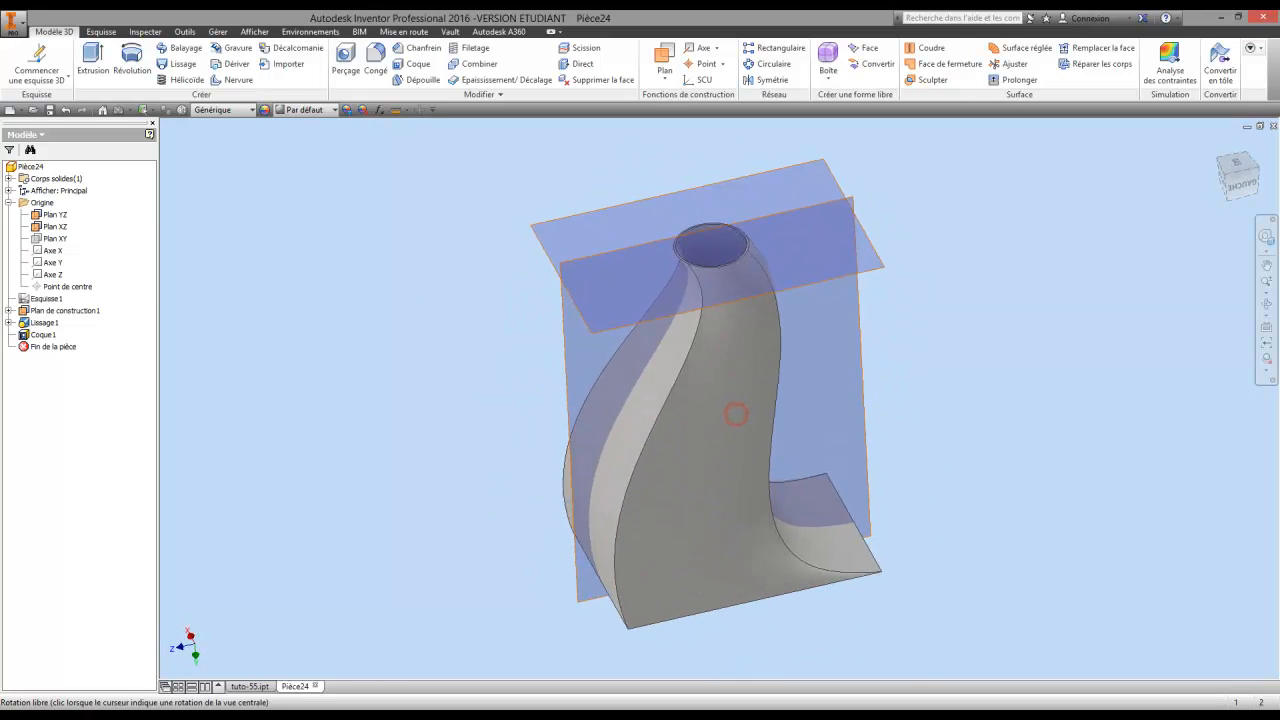
right_click(743, 374)
left_click(651, 375)
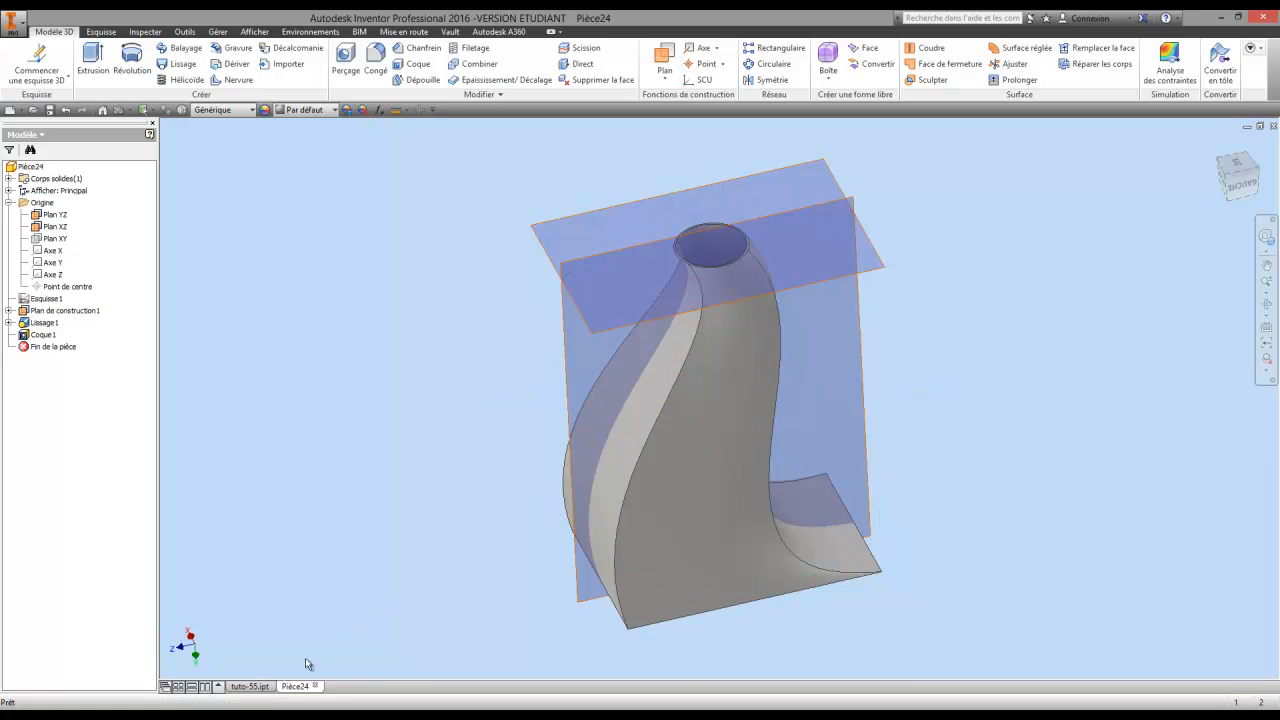
left_click(256, 686)
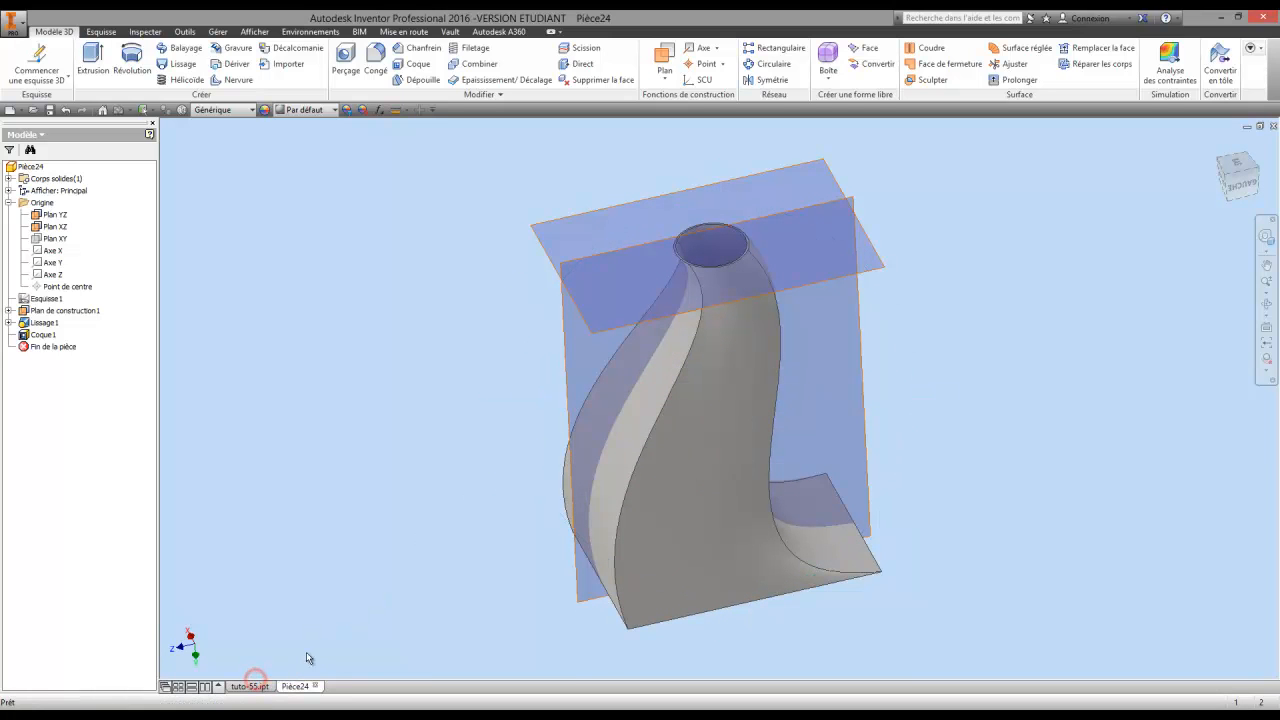
left_click(256, 686)
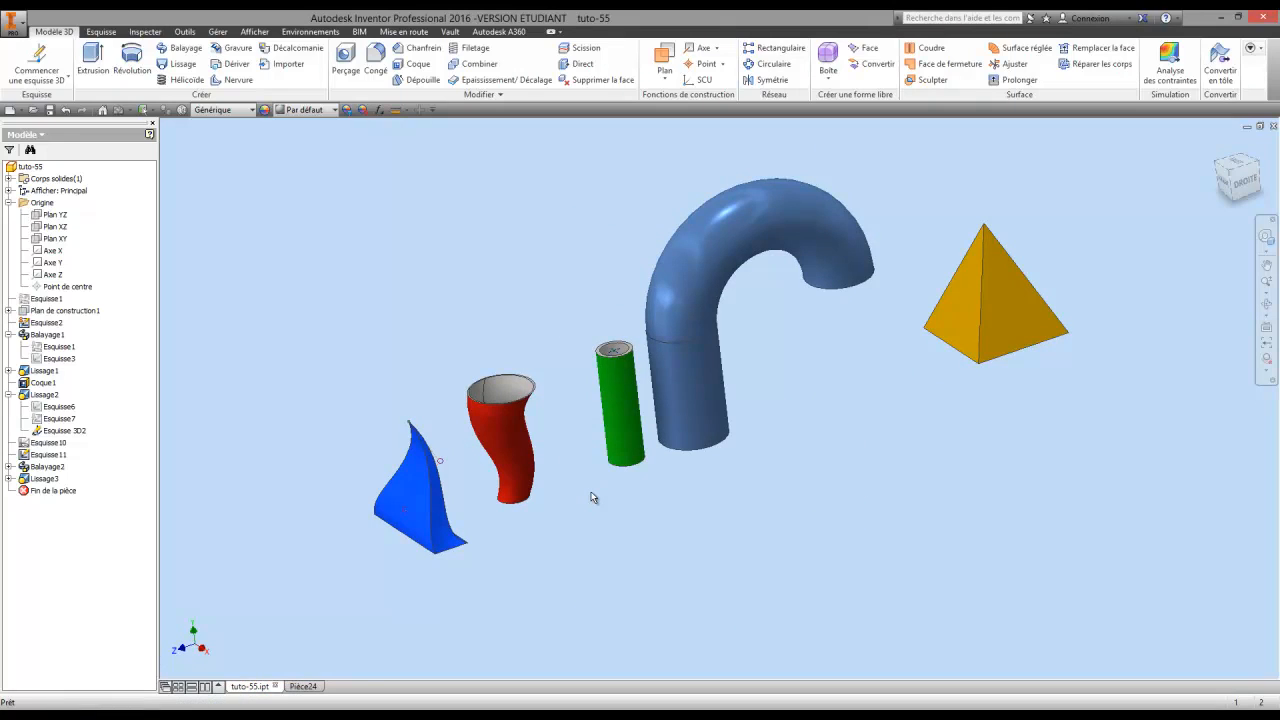